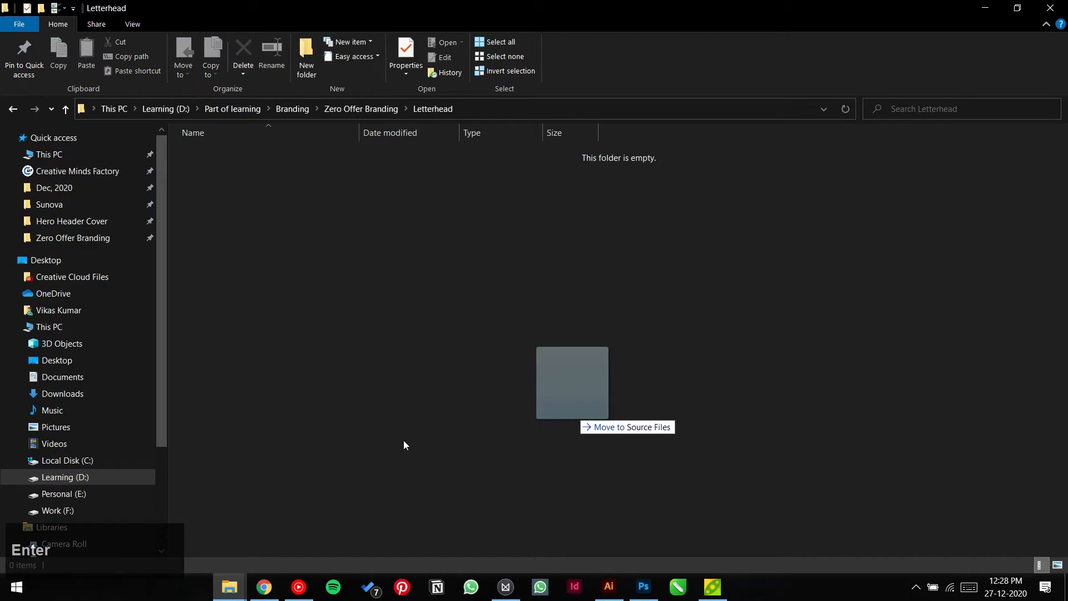
Switch to Photoshop, close the VC mockup.psd, Front.psb and Back.psb documents, and return to the file manager
click(650, 590)
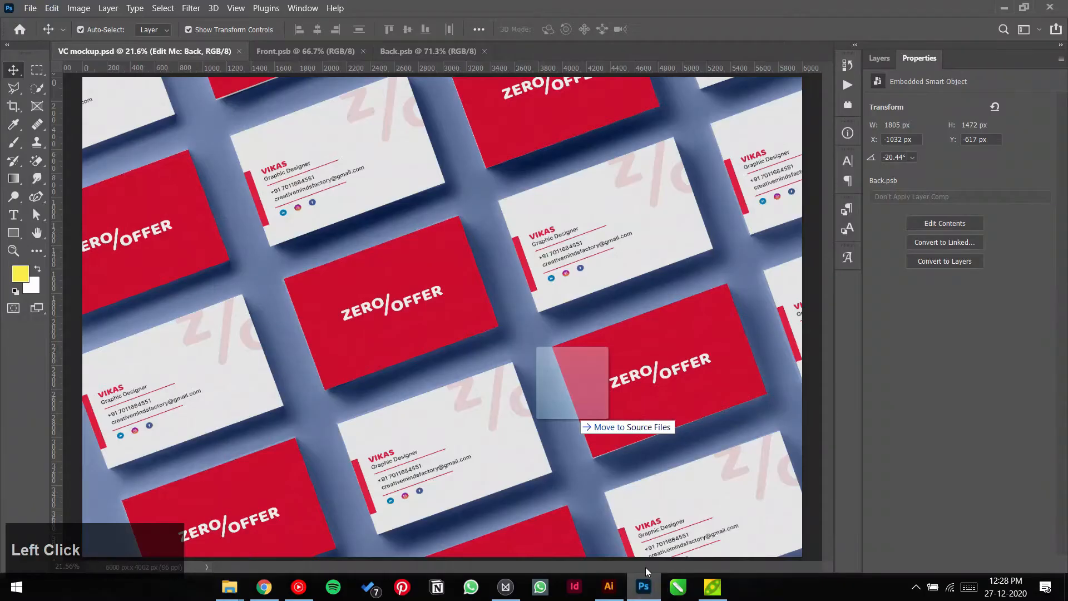
click(240, 52)
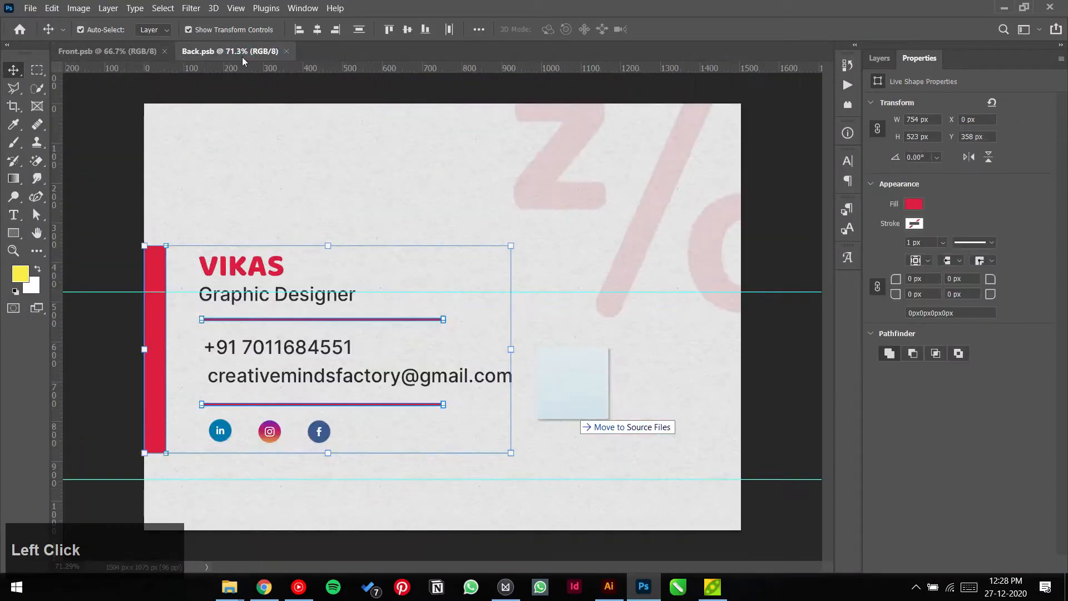
click(165, 52)
click(162, 51)
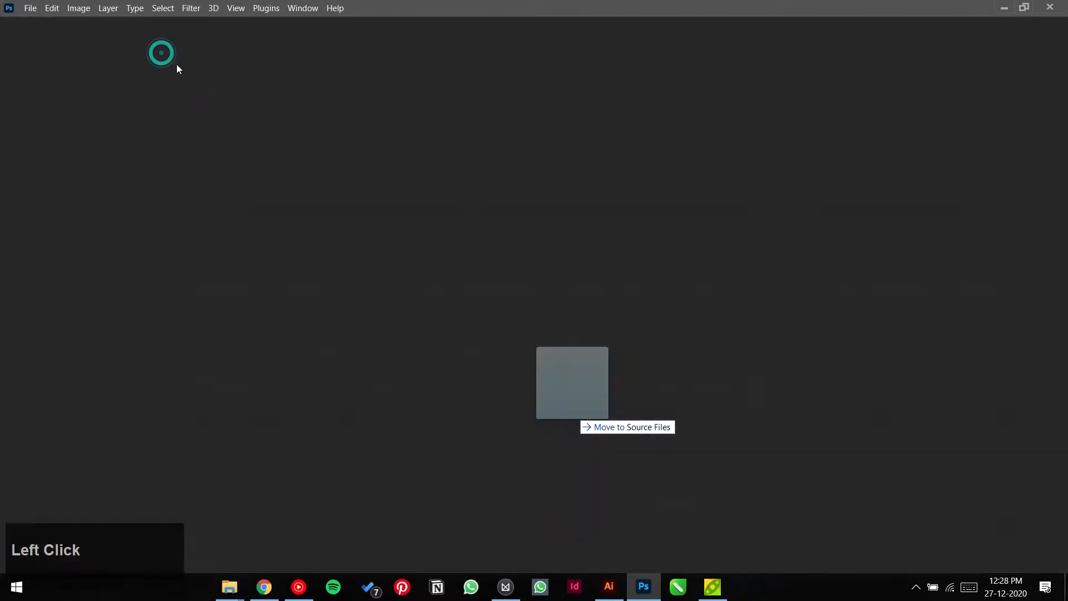
key(alt+Tab)
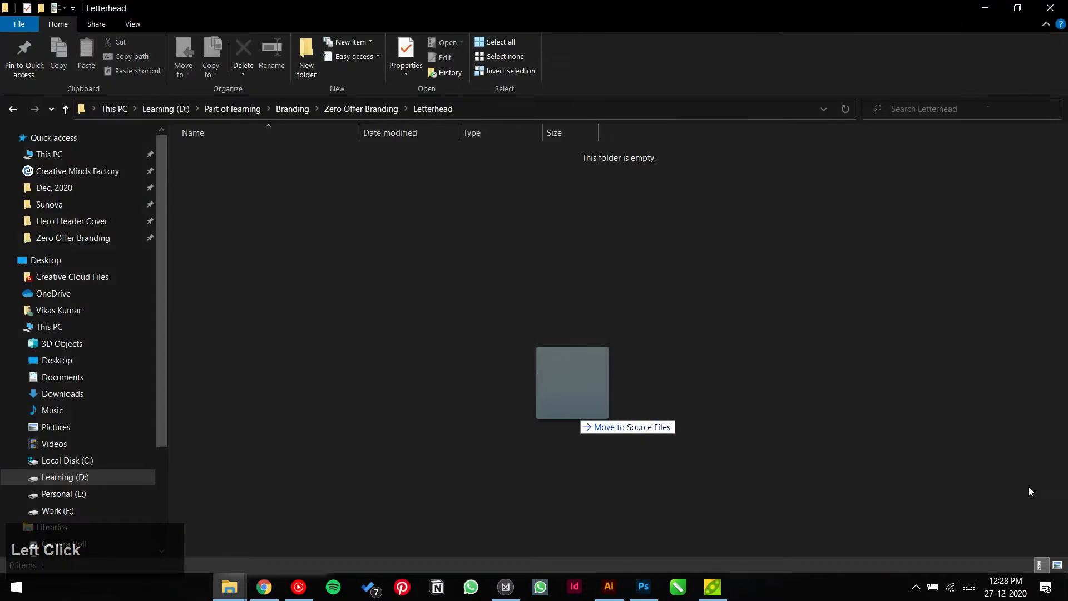
Open 67791.eps from corporate-envelope-letter-templates.zip in Illustrator, retaining the 9-slice scaling option for symbols
key(F9)
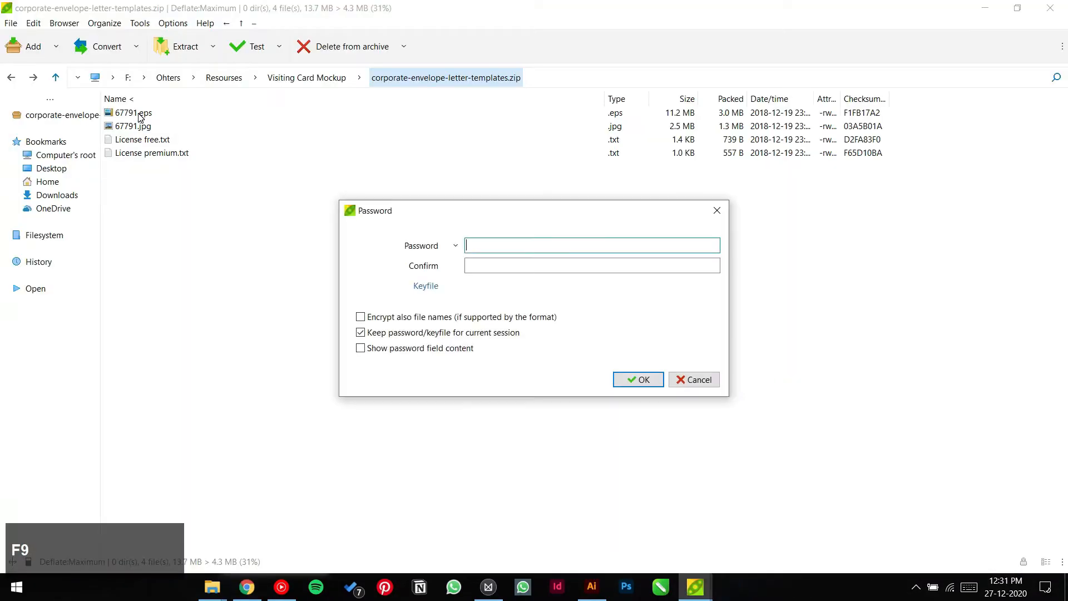
click(717, 210)
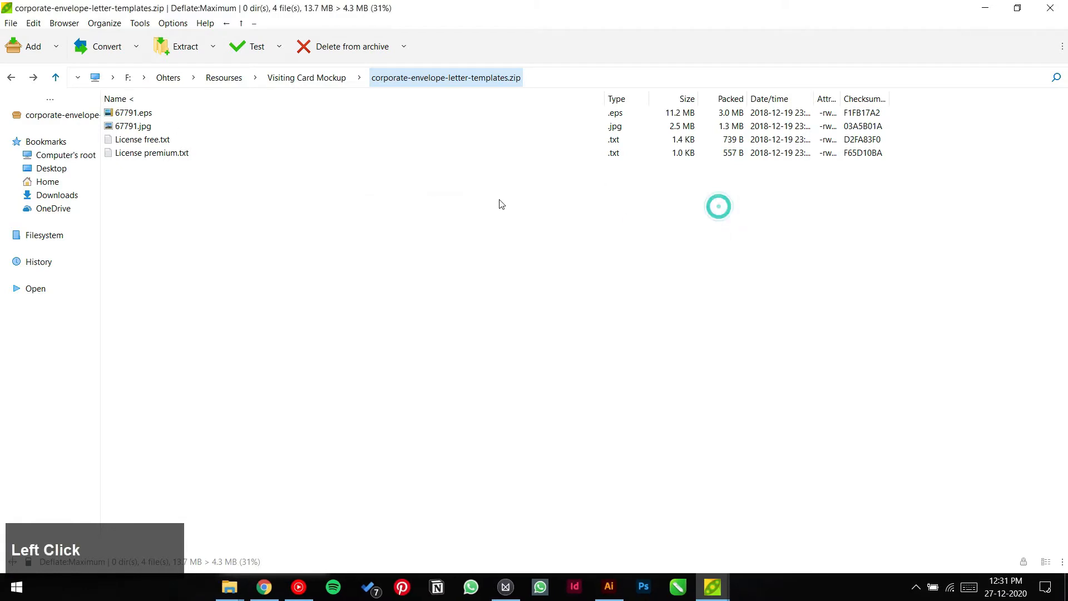
click(137, 116)
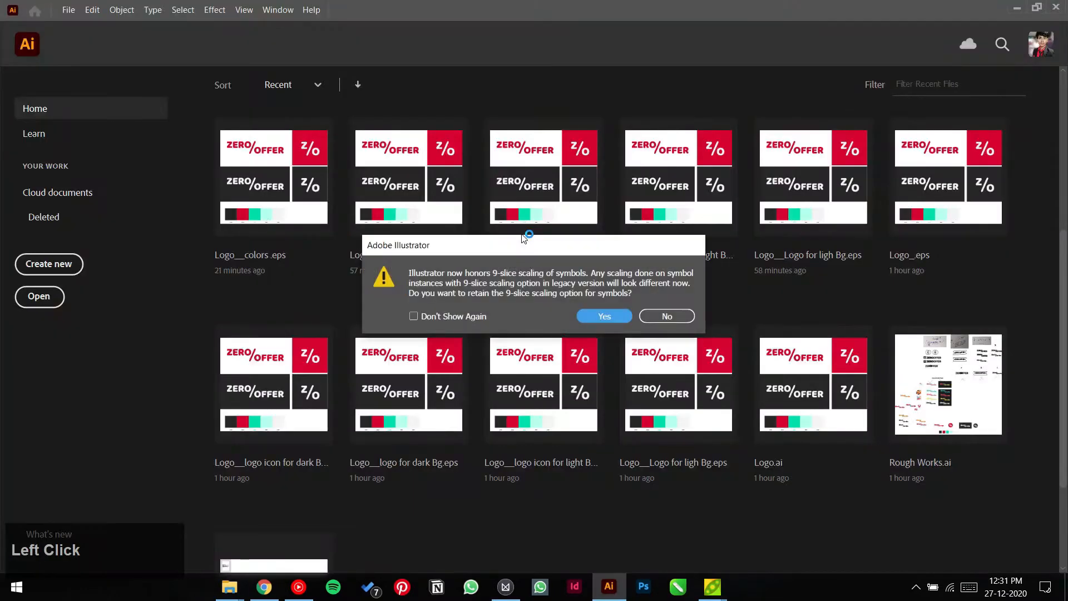
click(608, 321)
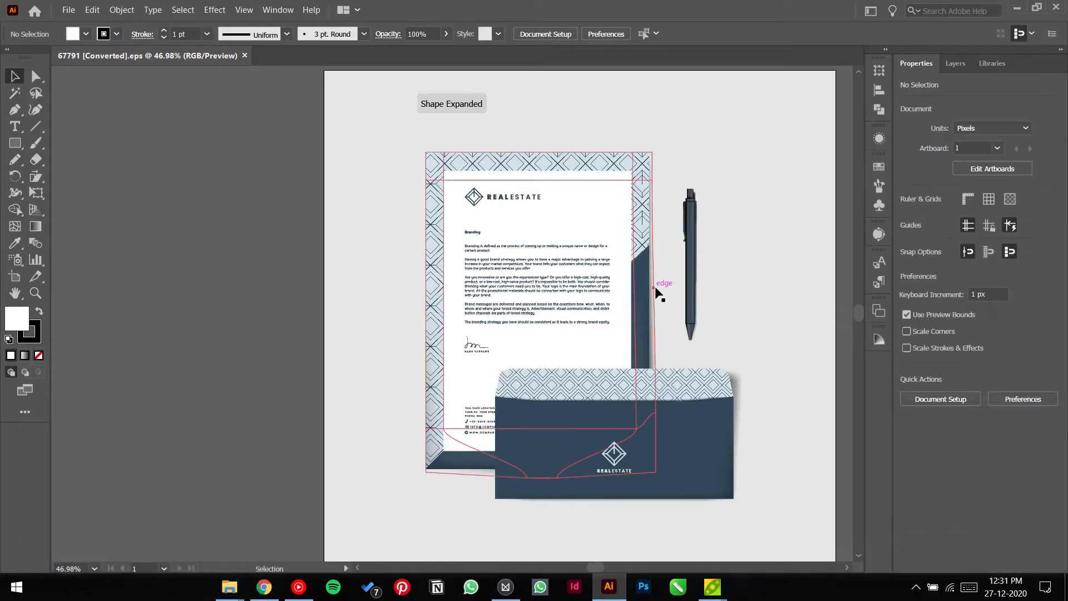
Duplicate the RealEstate letterhead group onto the empty canvas to the right of the artboard
key(ctrl+0)
click(449, 238)
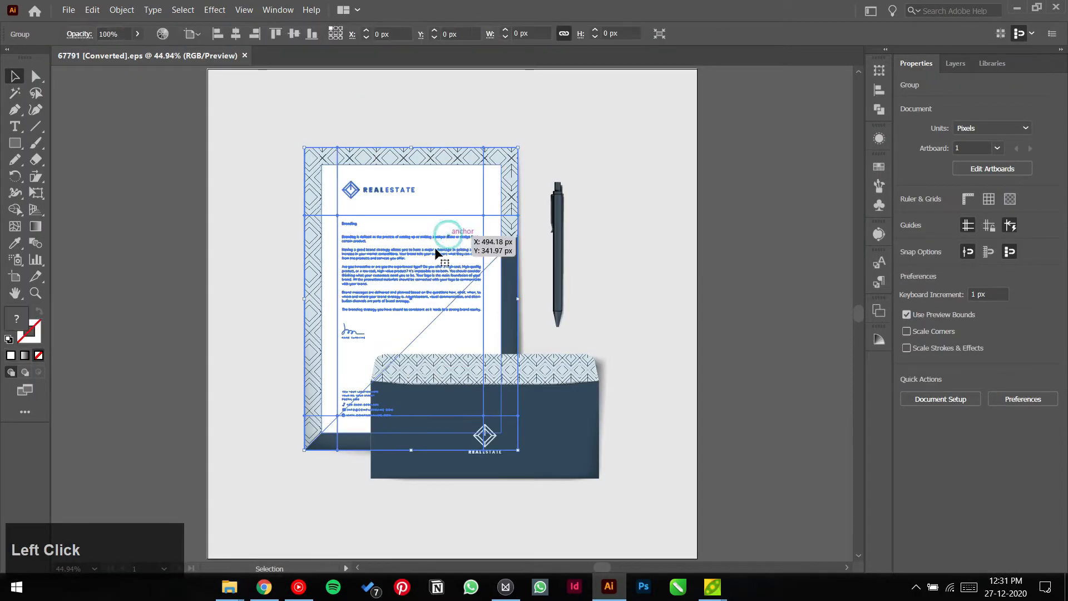
click(764, 272)
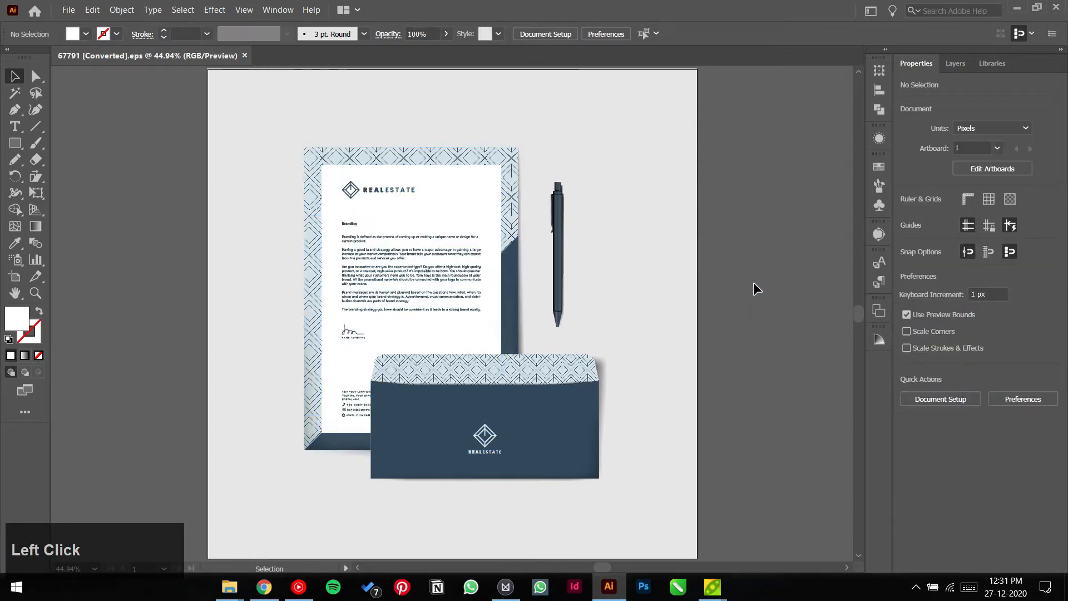
scroll(753, 283, down, 1)
drag(751, 308, 513, 319)
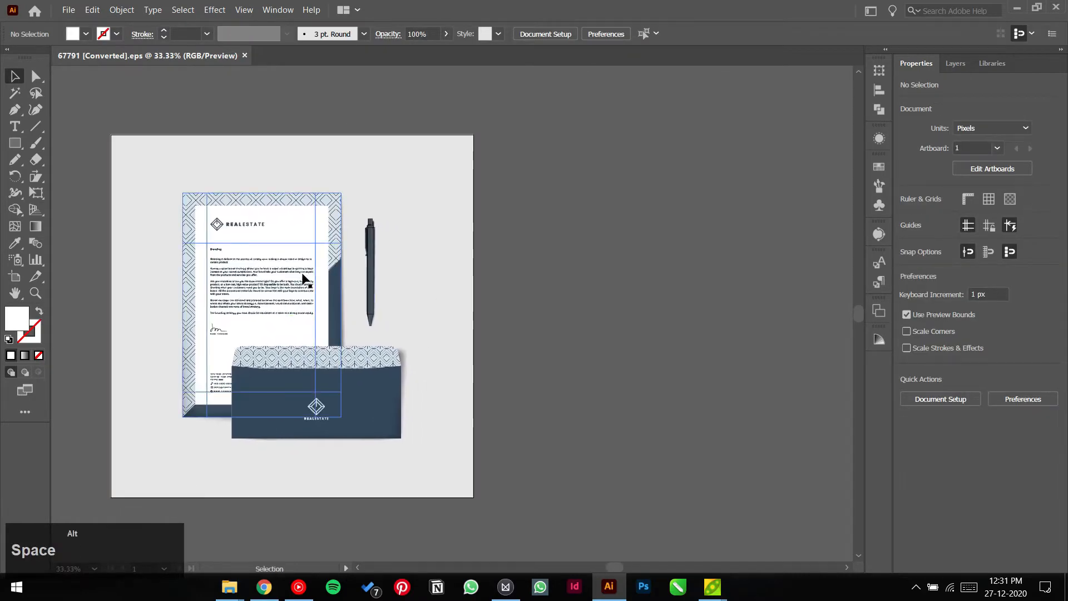
drag(305, 278, 723, 281)
drag(794, 255, 660, 260)
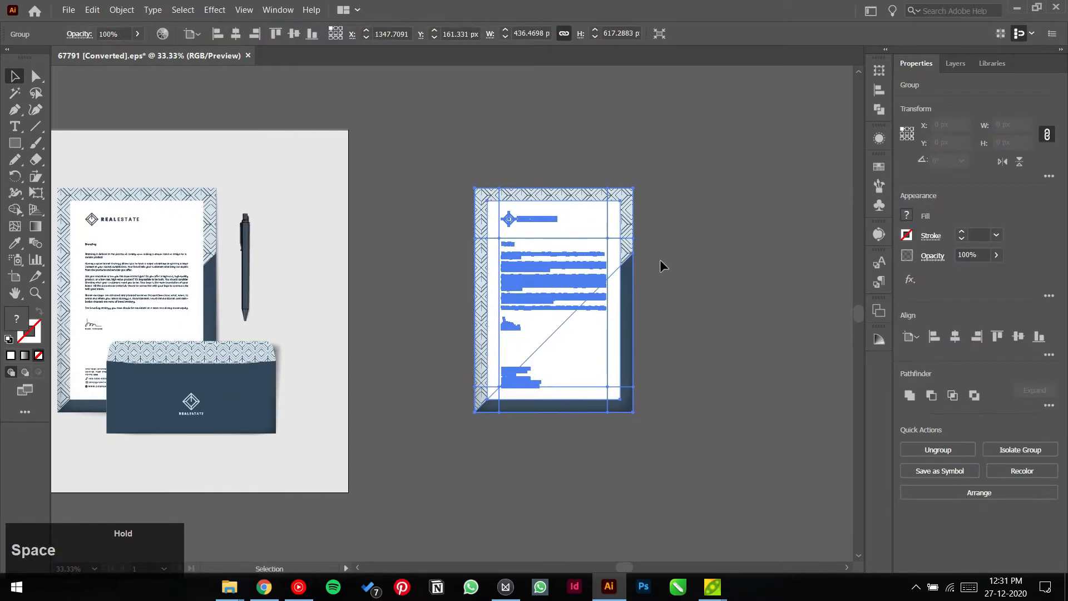
scroll(656, 260, up, 2)
click(675, 229)
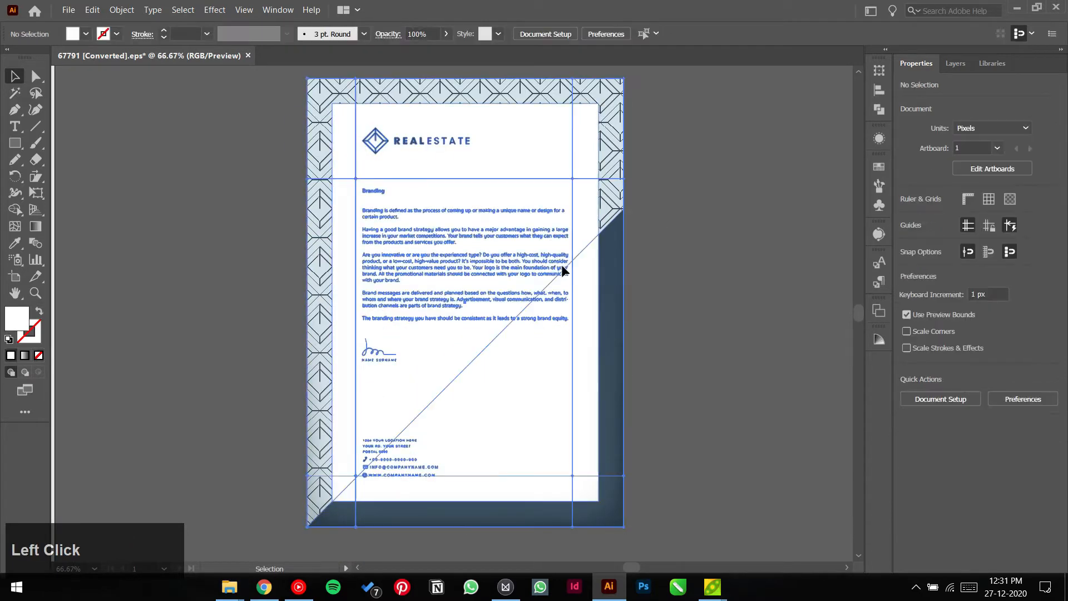
Delete the topmost mesh object inside the duplicated letterhead group
click(562, 266)
click(956, 63)
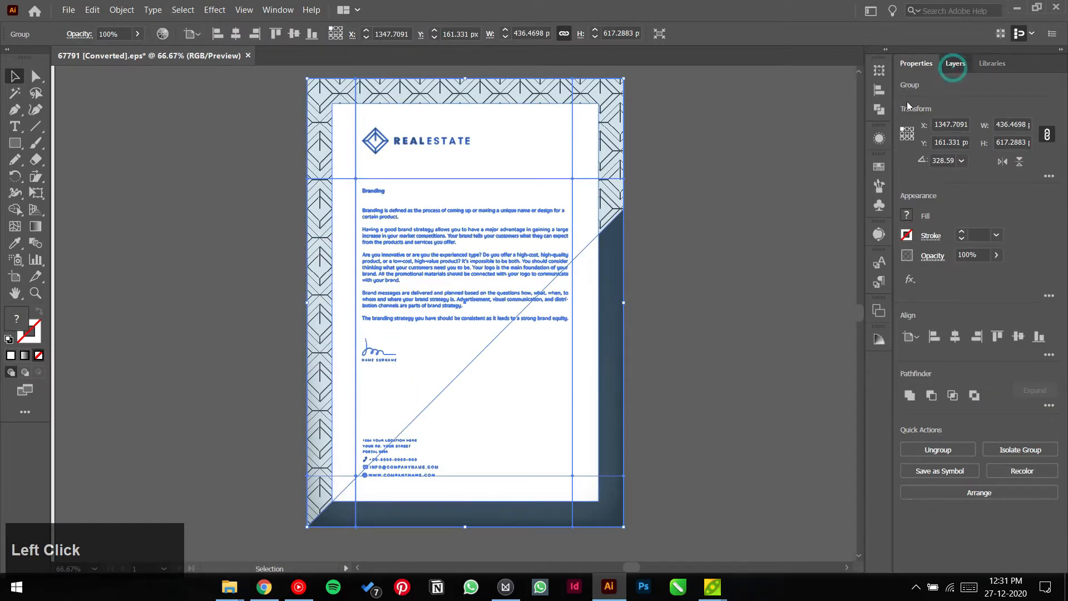
click(940, 85)
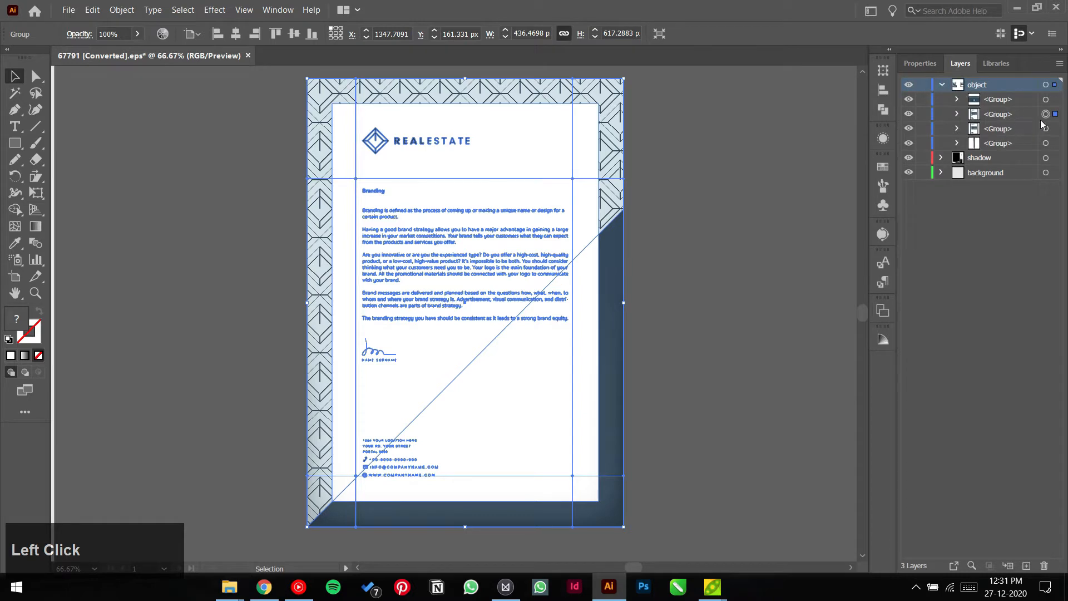
click(910, 115)
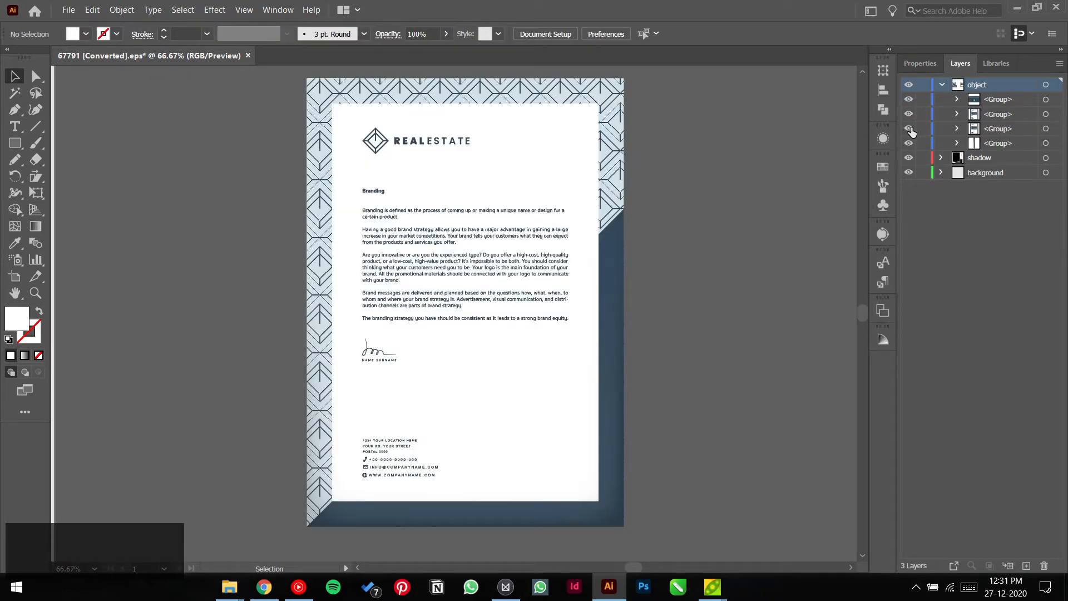
click(1048, 114)
click(956, 115)
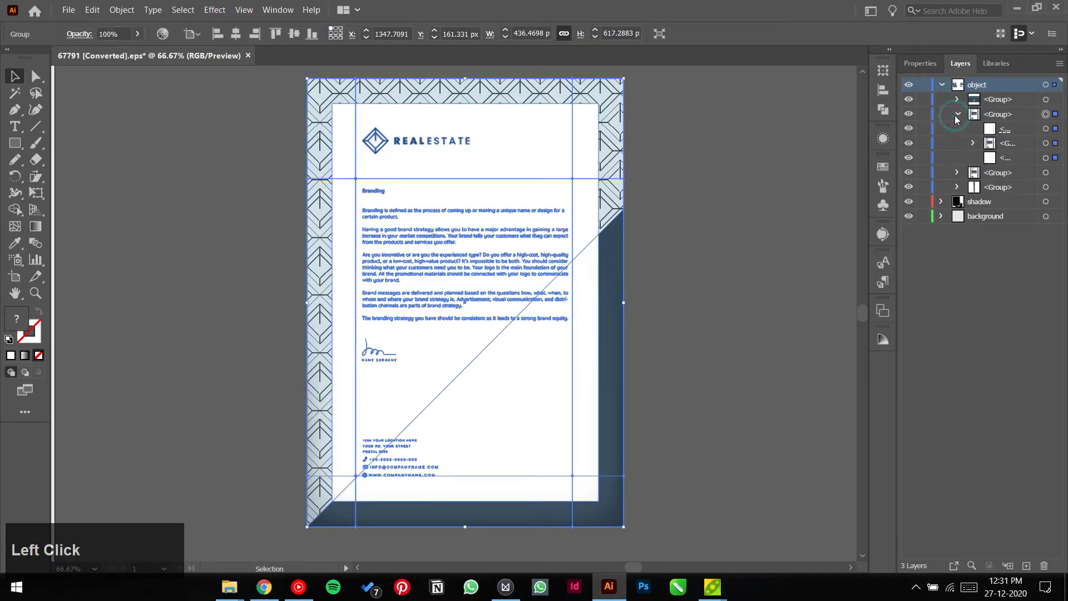
click(1057, 130)
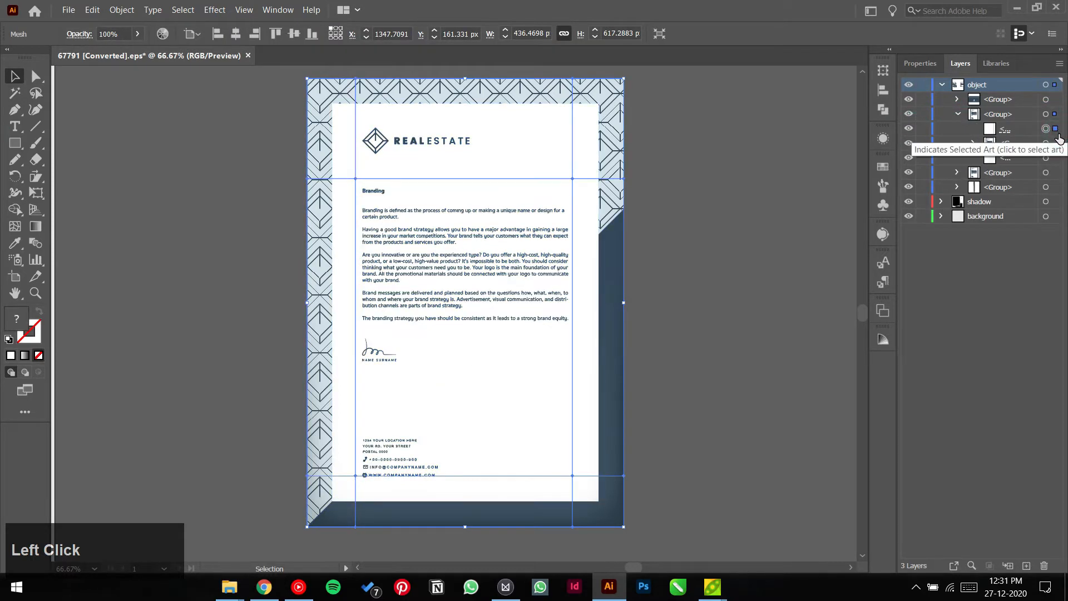
key(Delete)
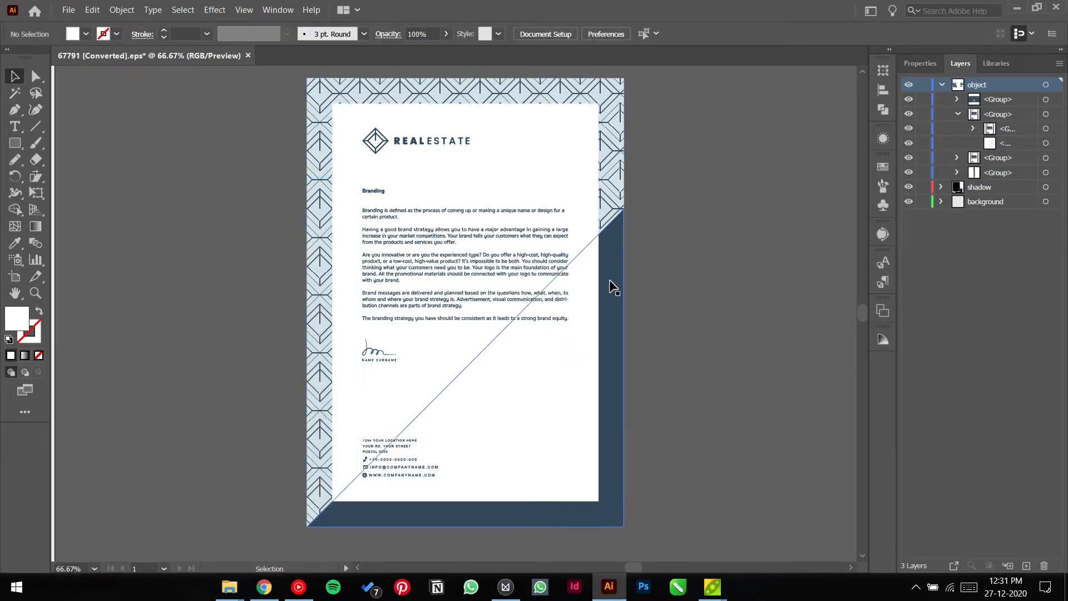
click(666, 274)
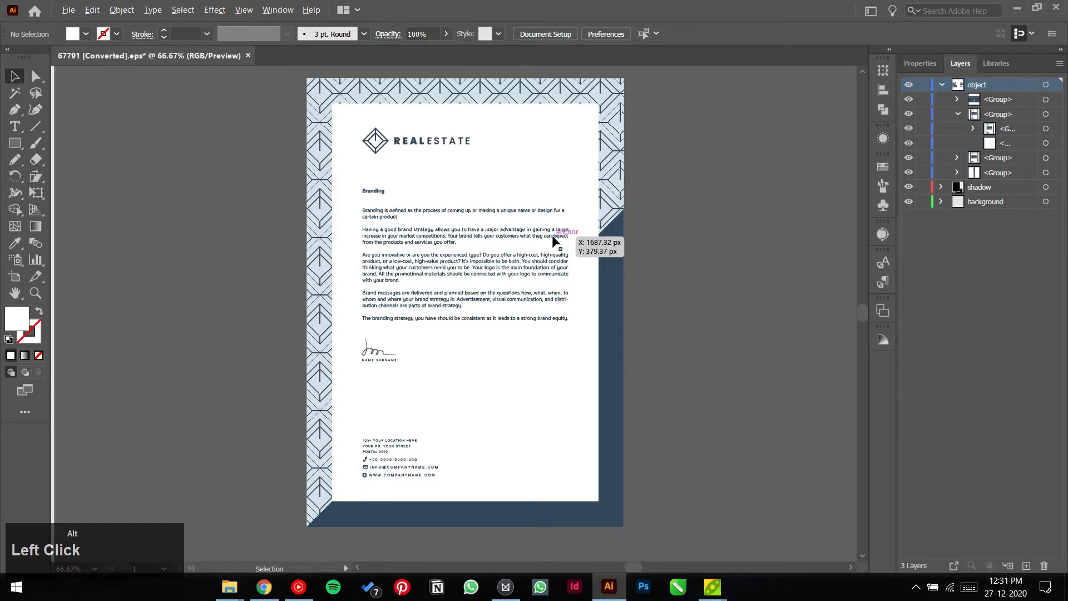
Draw a white rectangle matching the outer edges of the duplicated letterhead
drag(618, 248, 518, 303)
scroll(622, 236, up, 1)
scroll(631, 274, down, 3)
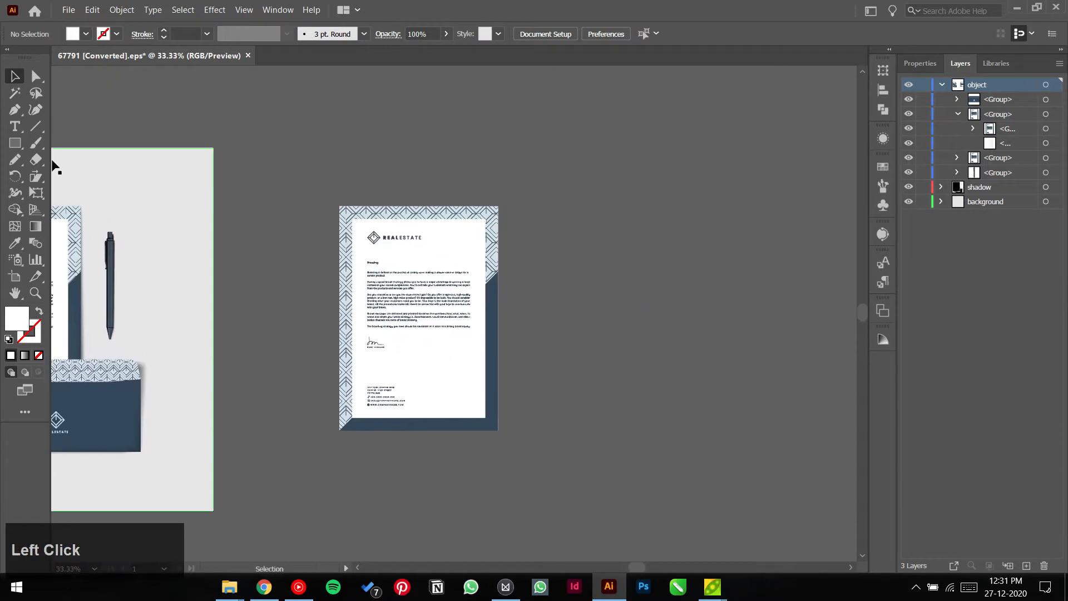
click(15, 144)
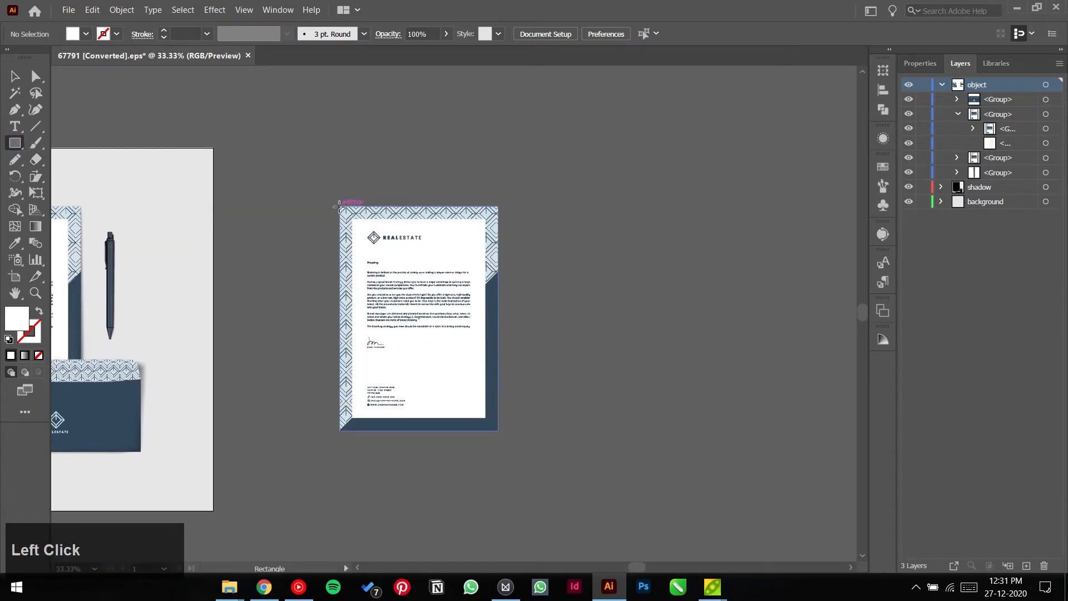
drag(339, 206, 496, 429)
key(v)
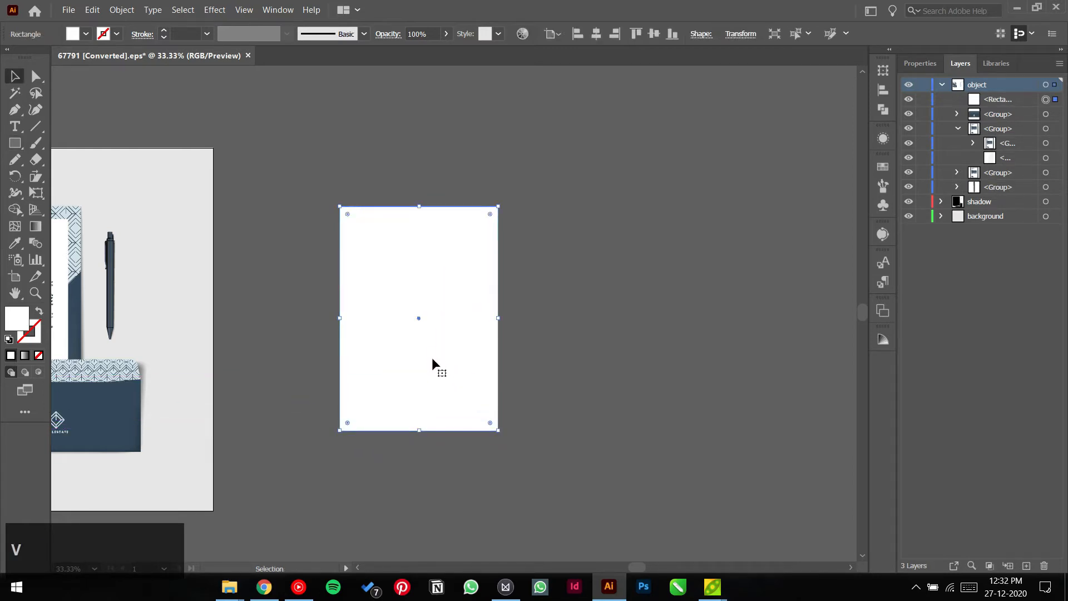
Move the white rectangle off the duplicated letterhead onto the empty canvas to its right
drag(436, 365, 756, 312)
click(750, 295)
scroll(738, 298, up, 2)
drag(825, 296, 819, 295)
drag(623, 237, 627, 236)
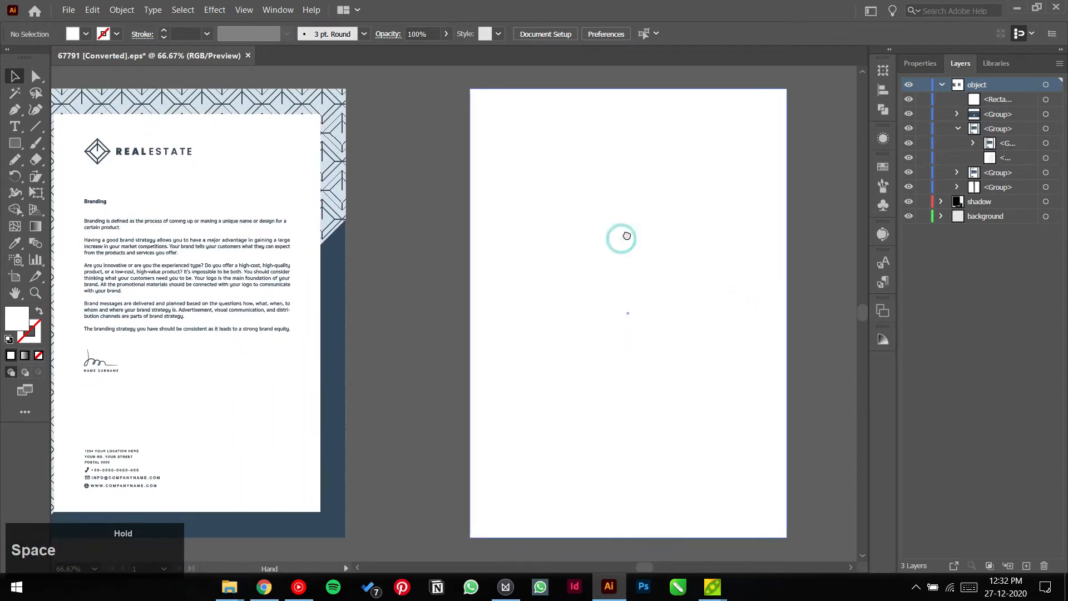
Place Logo for ligh Bg.png from the Logo > for Light Bg folder near the upper-left corner of the white page
click(68, 9)
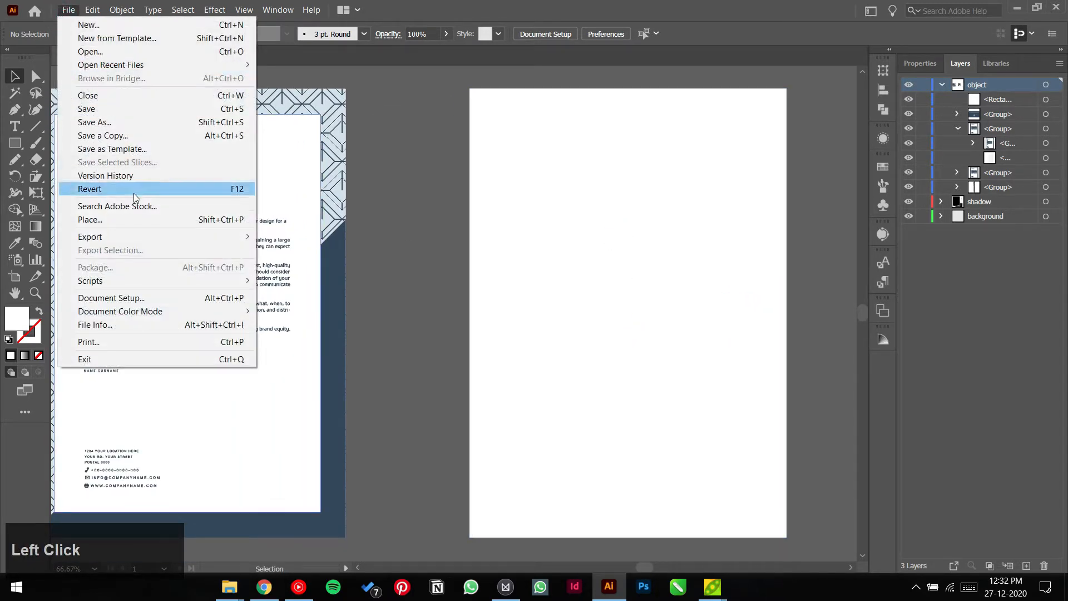
click(158, 220)
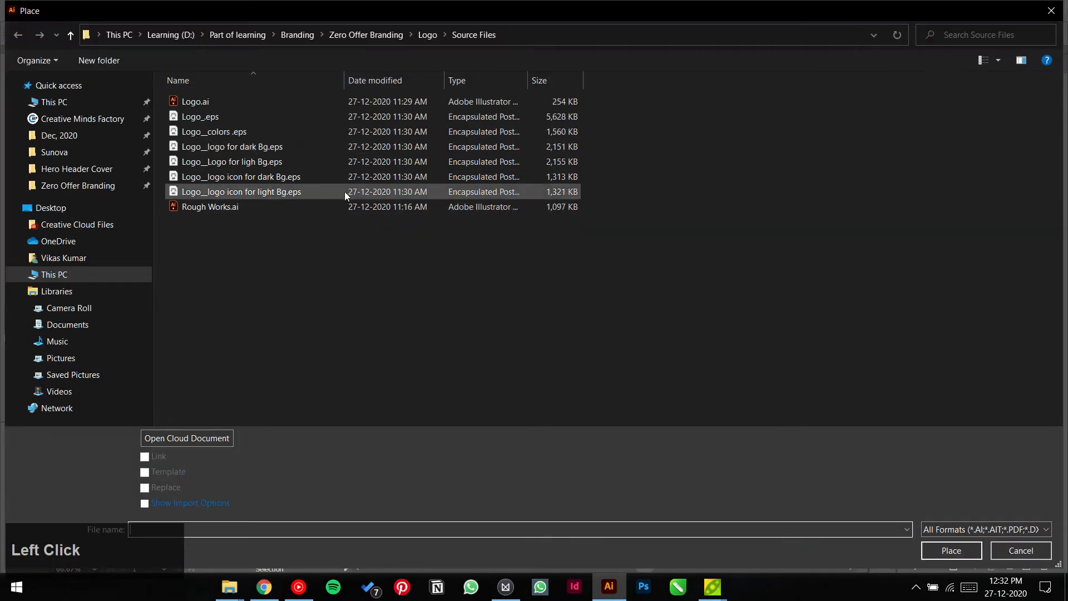
click(427, 34)
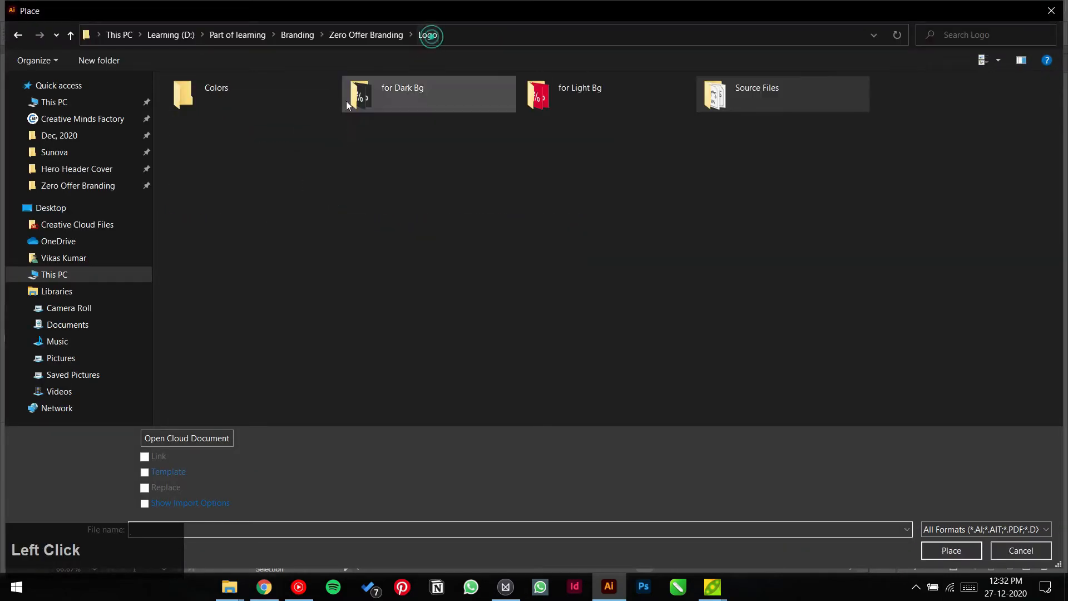
double_click(562, 102)
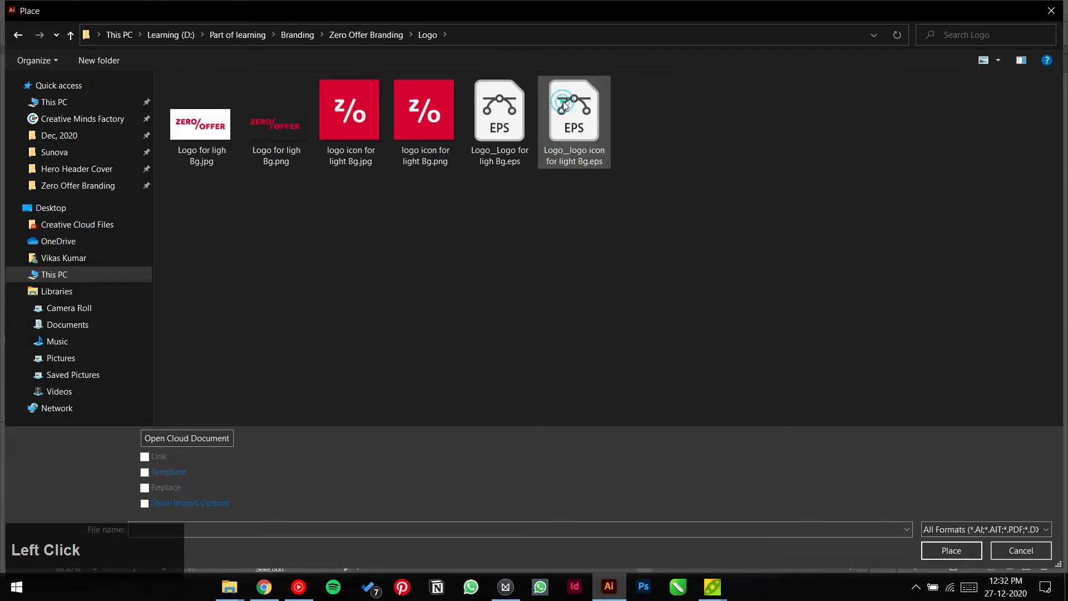
double_click(277, 138)
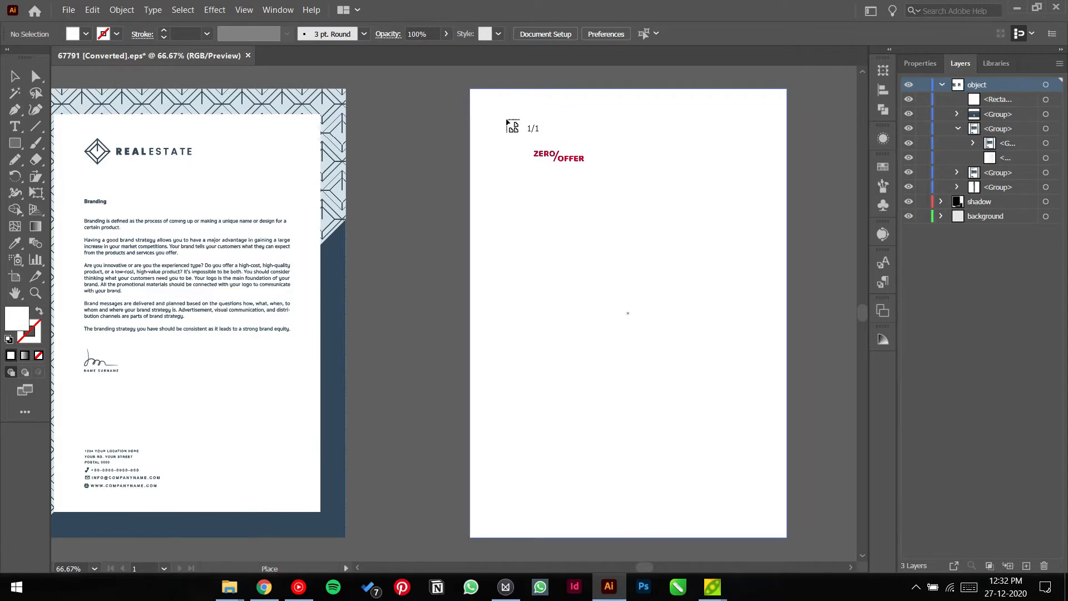
drag(506, 118, 597, 165)
click(607, 207)
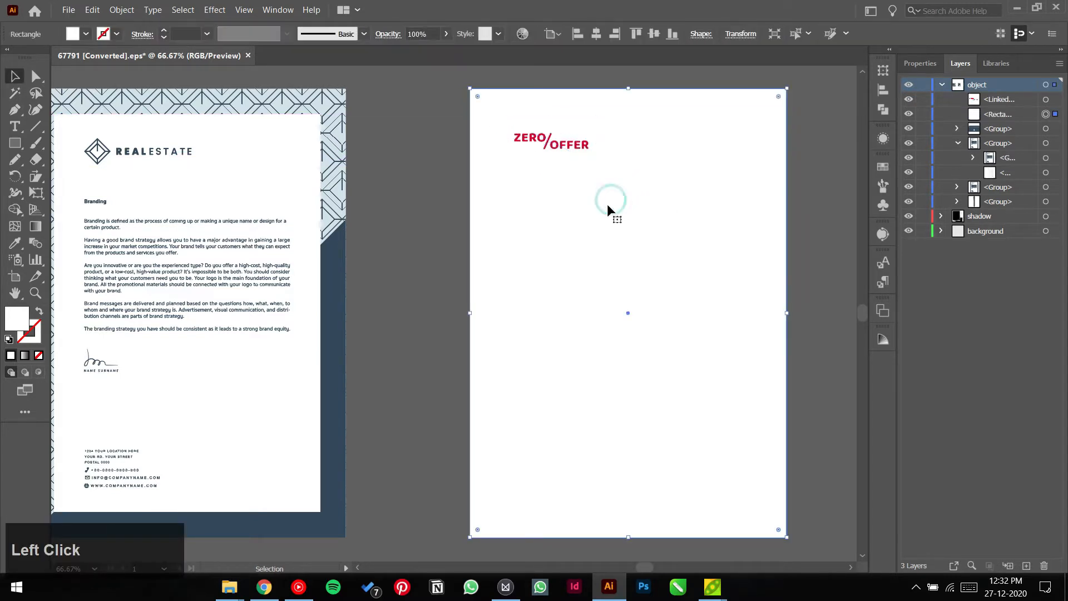
click(821, 185)
Move the Zero/Offer logo slightly up and left, closer to the white page's upper-left corner
key(space)
drag(799, 200, 810, 201)
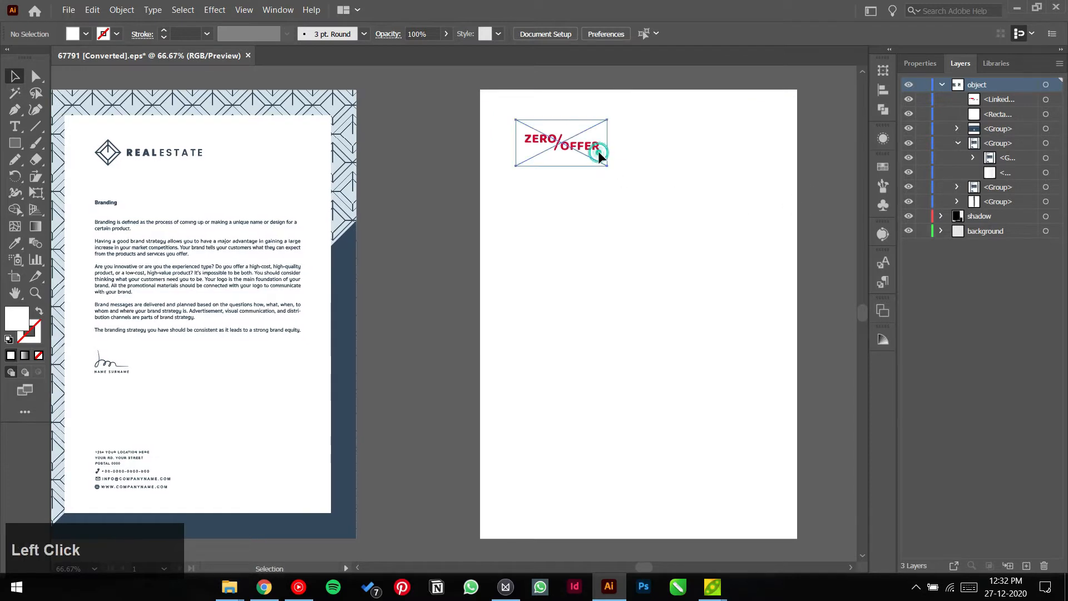
drag(599, 151, 588, 138)
click(427, 201)
key(space)
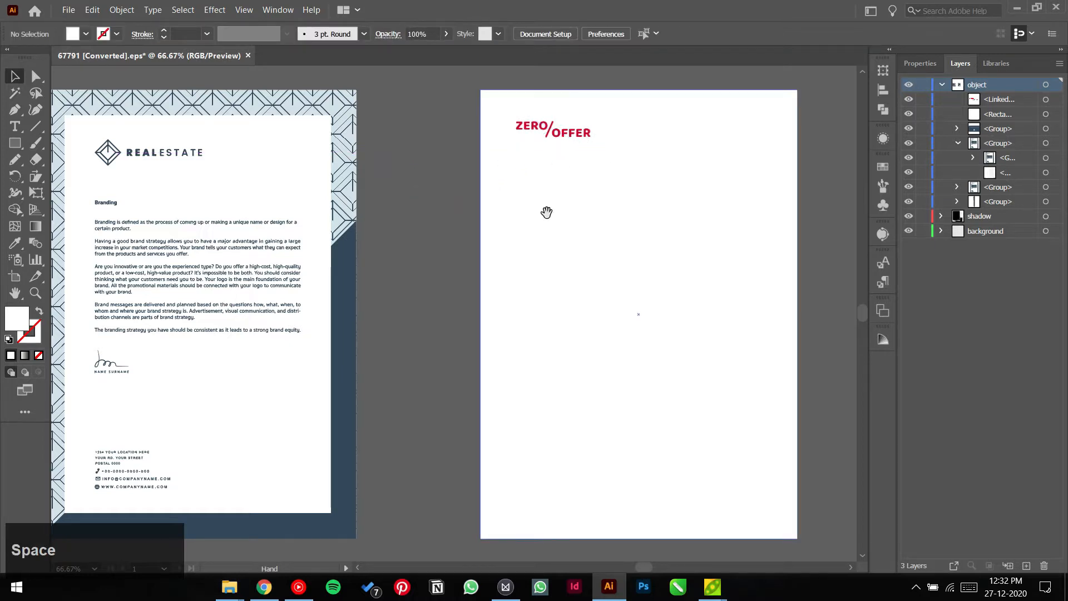
drag(546, 211, 537, 210)
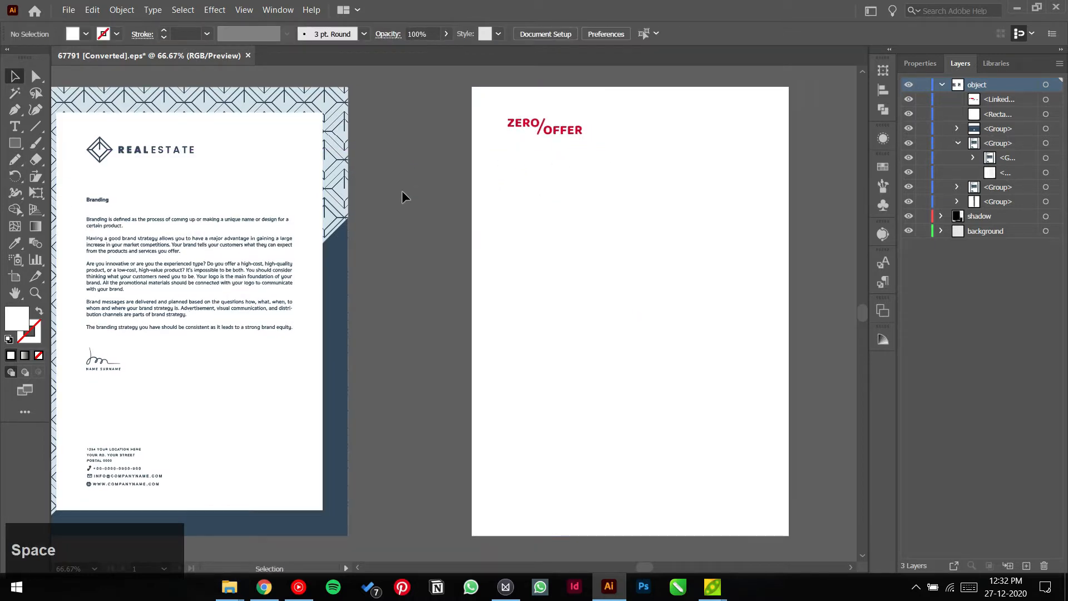
Add a point text heading reading "Branding" below the Zero/Offer logo on the white page
click(16, 126)
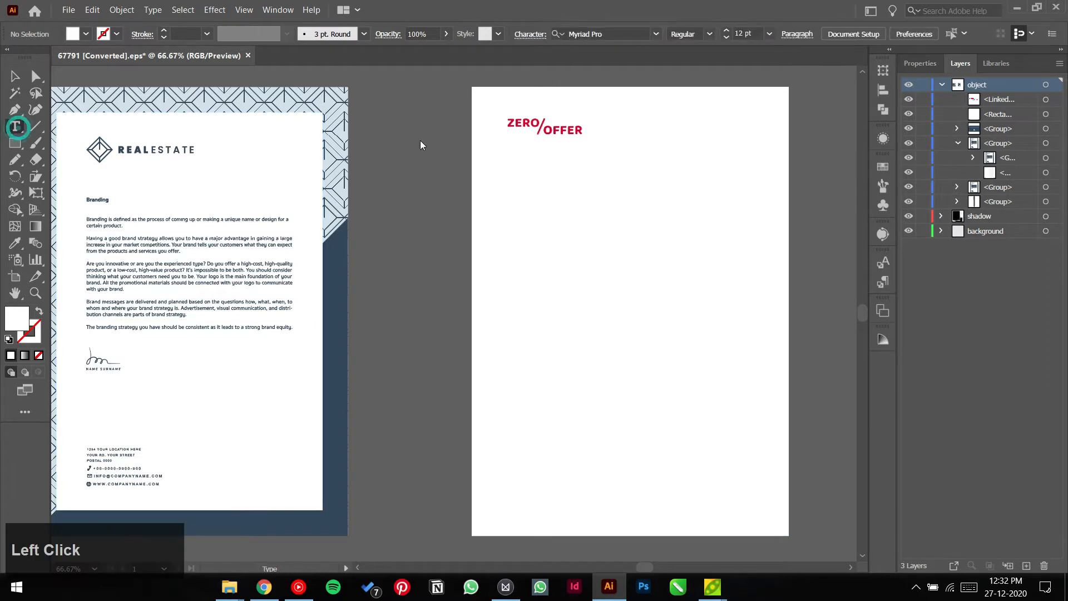
click(519, 178)
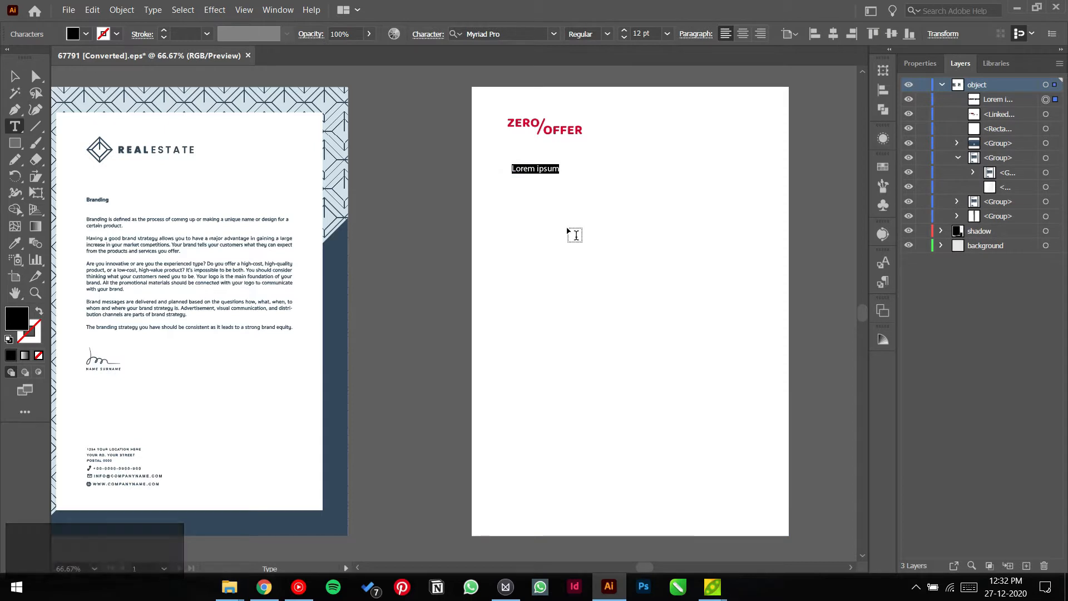
text(Branding)
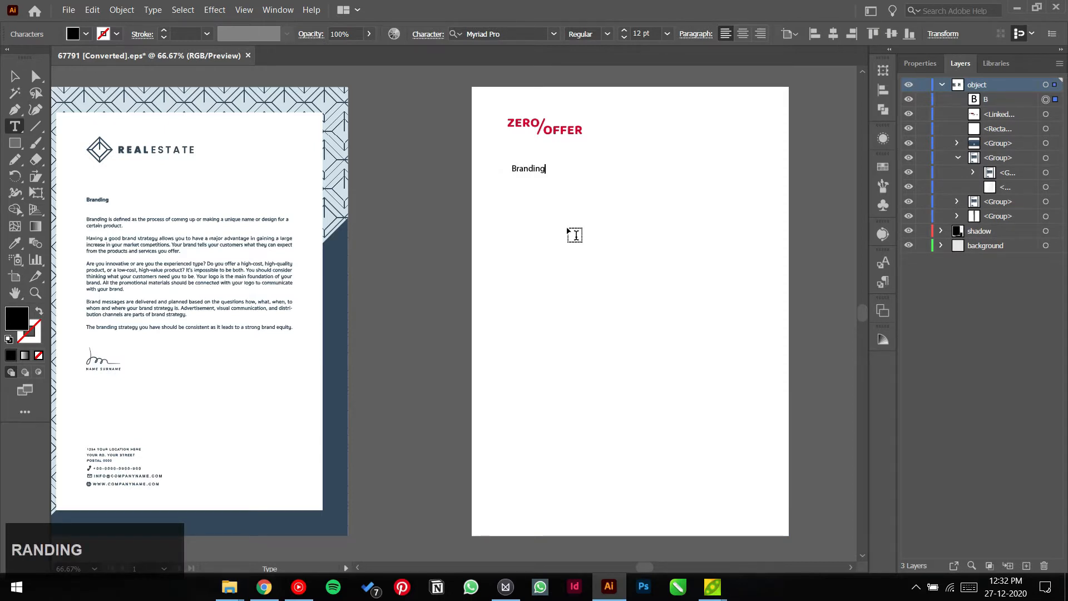
key(ctrl+Return)
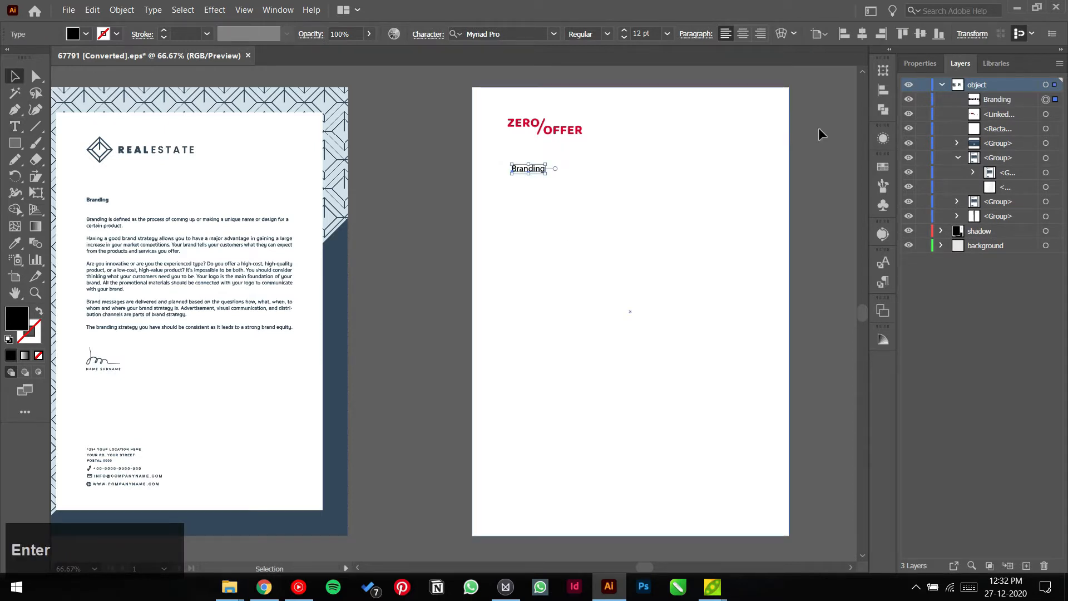
Set the font of the new Branding heading to Inter V Semi Bold
click(921, 63)
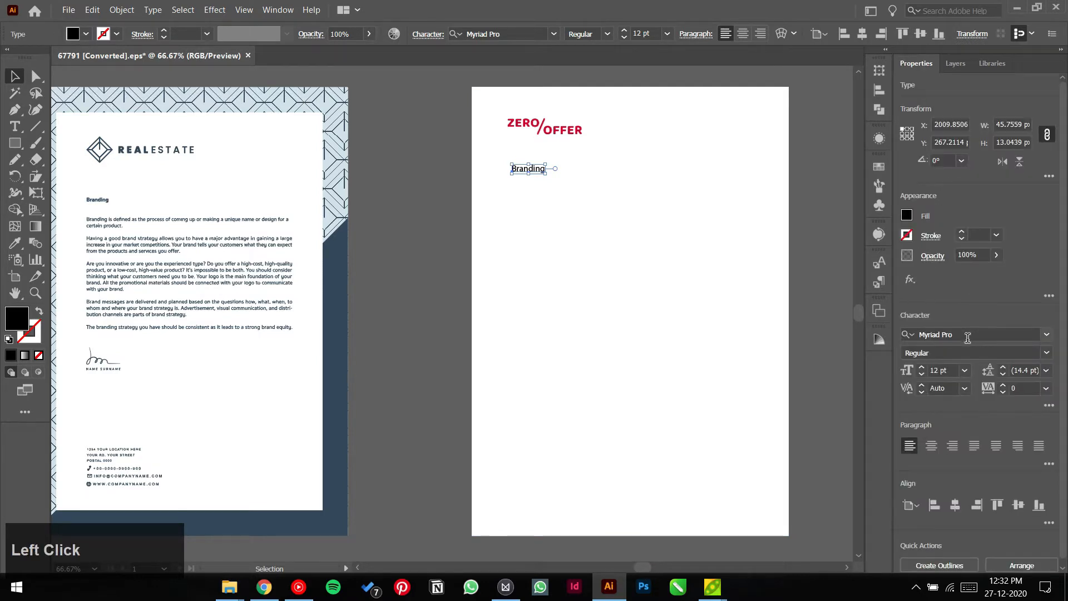
click(968, 336)
text(Inter)
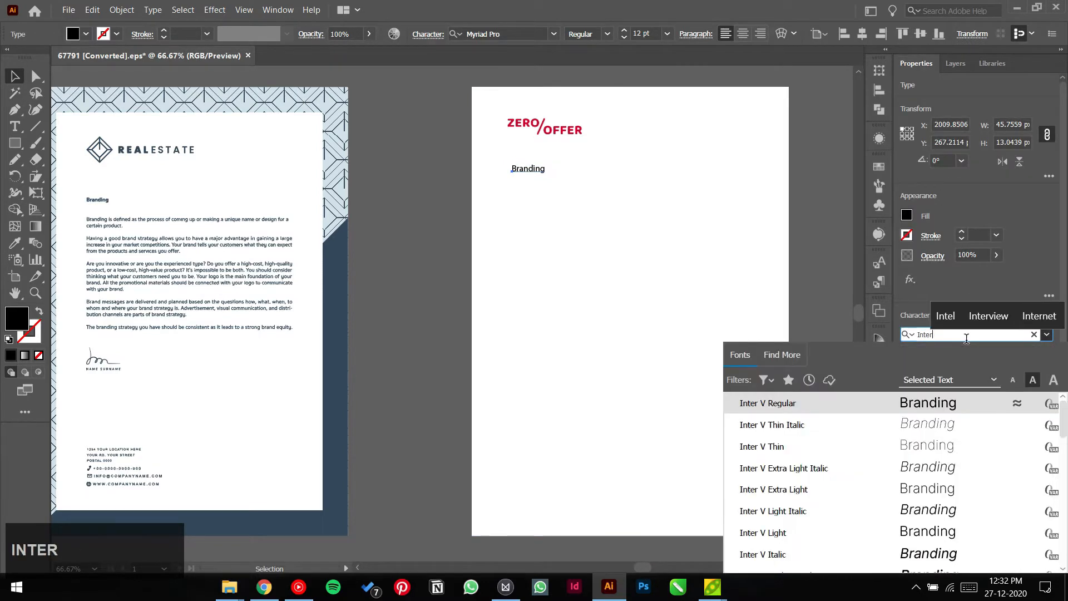
scroll(943, 440, down, 5)
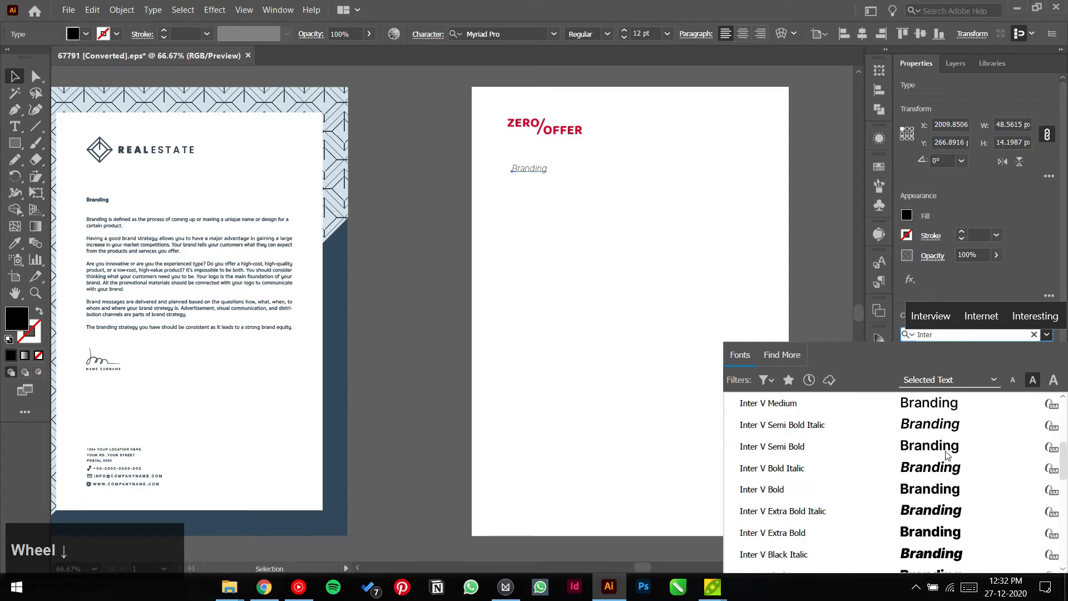
click(942, 445)
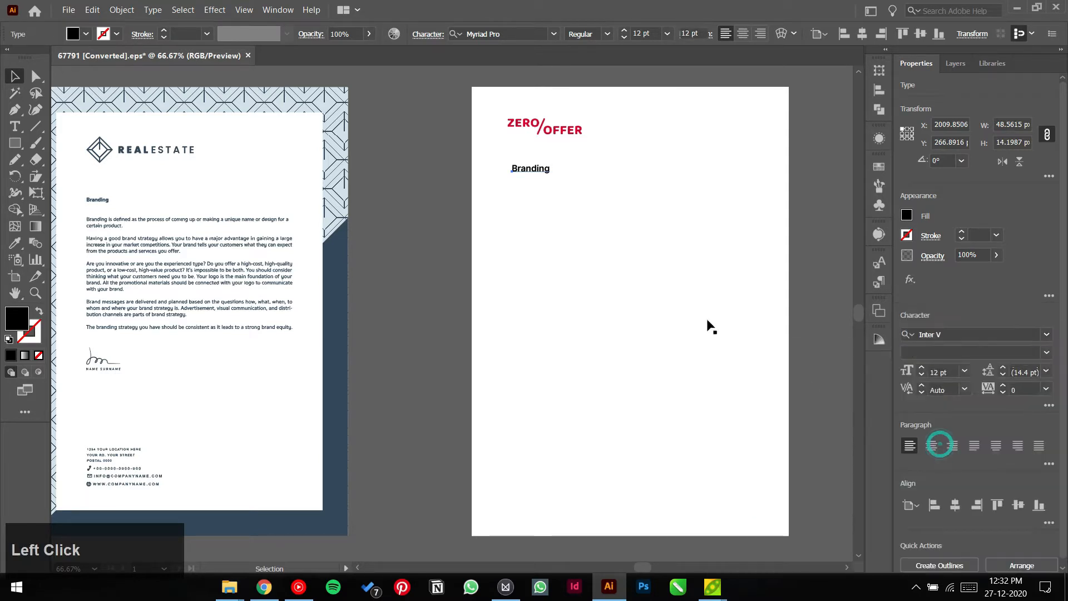
click(390, 234)
click(531, 173)
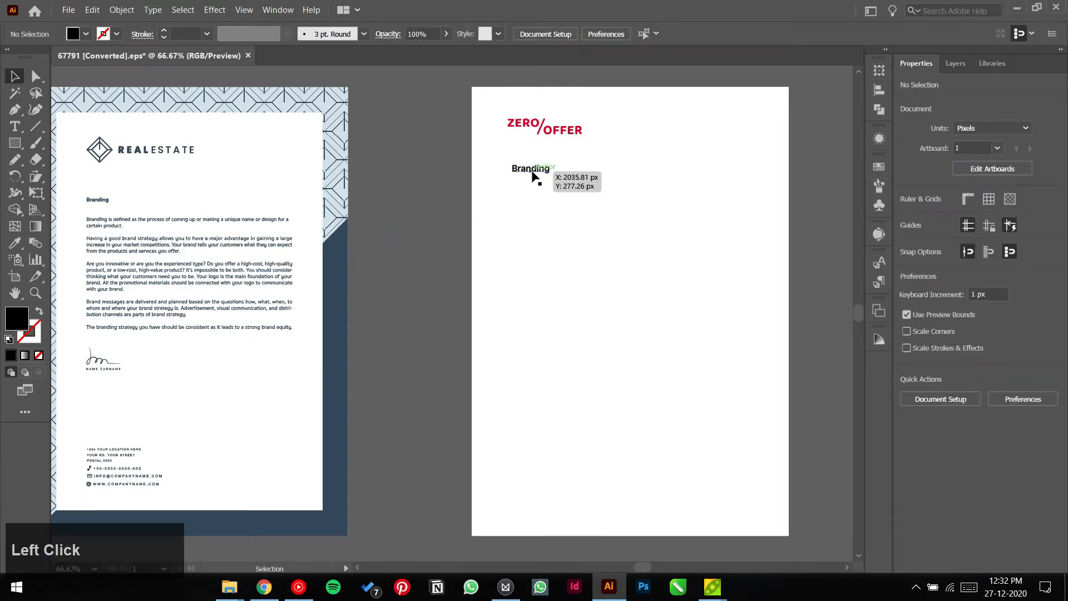
click(535, 195)
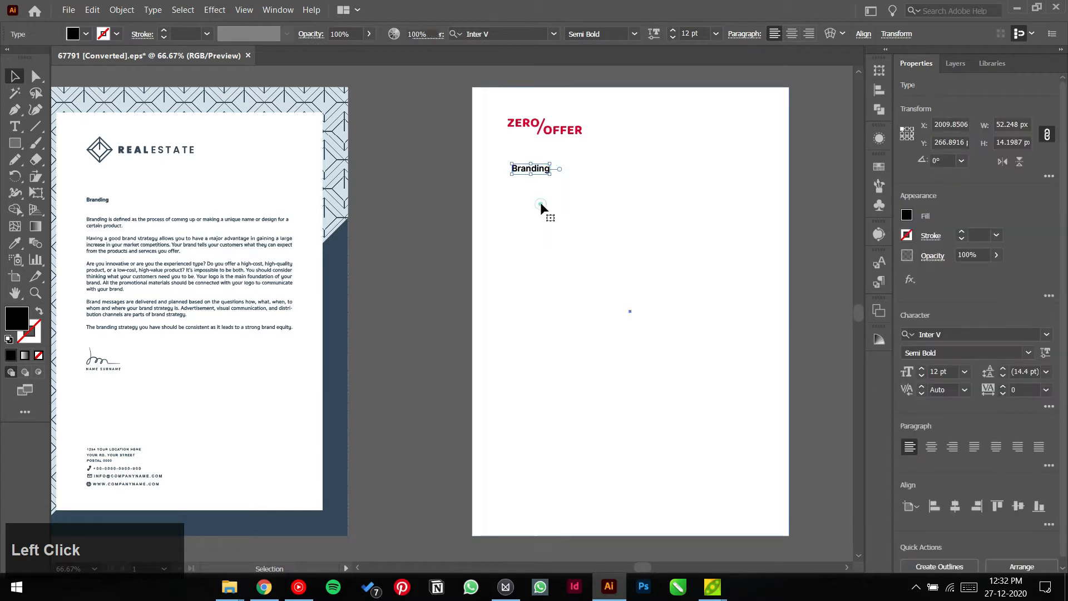
click(453, 203)
drag(544, 172, 547, 188)
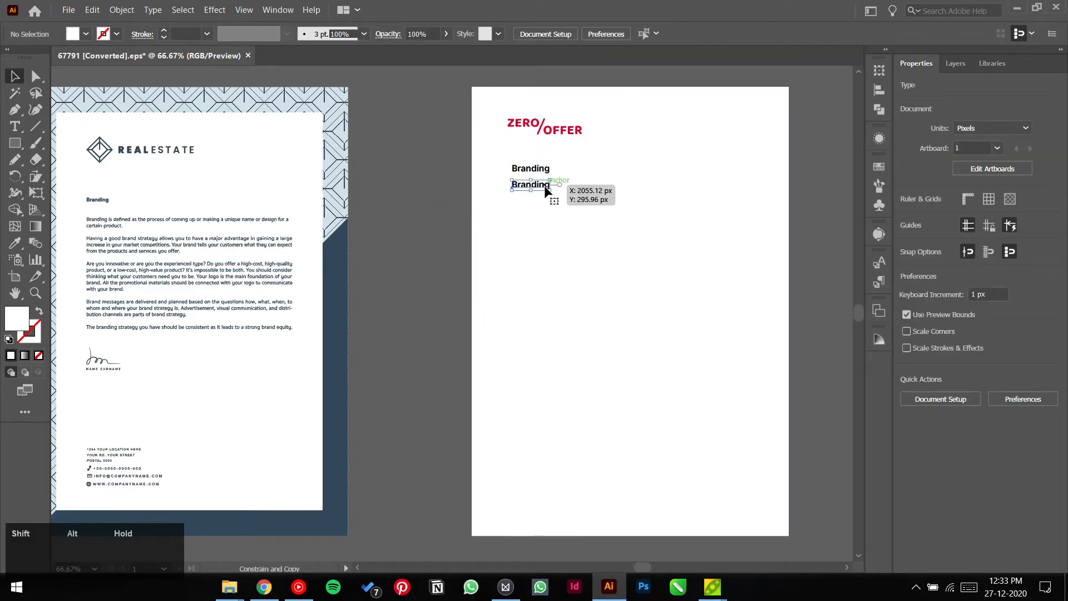
key(Delete)
Isolate the template's nested group of body text, signature and contact details and copy it onto the white page, aligned with the Branding heading
click(251, 269)
double_click(250, 270)
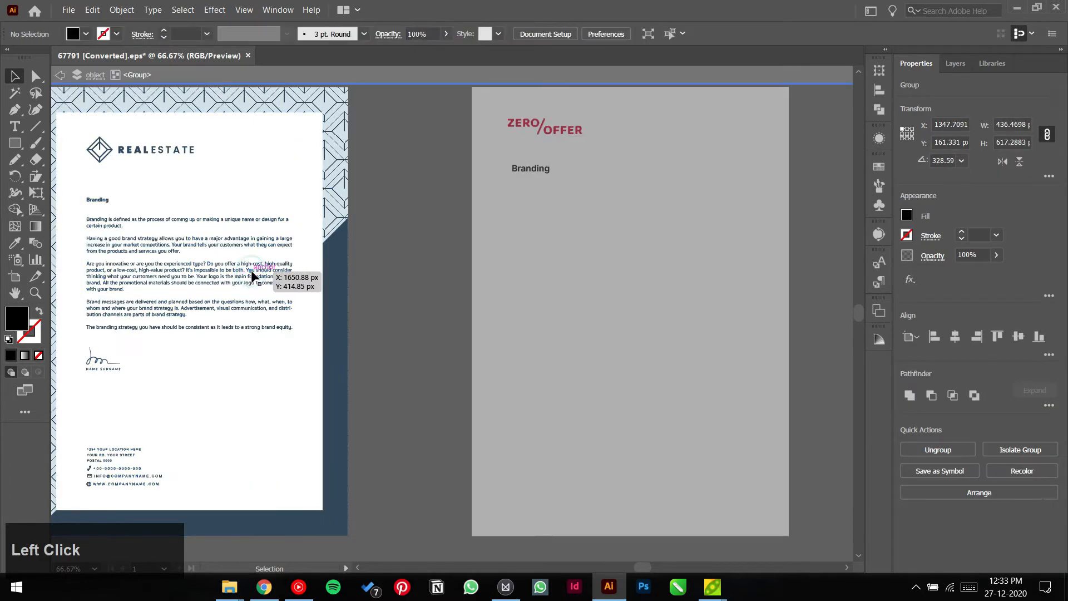
double_click(252, 270)
click(252, 271)
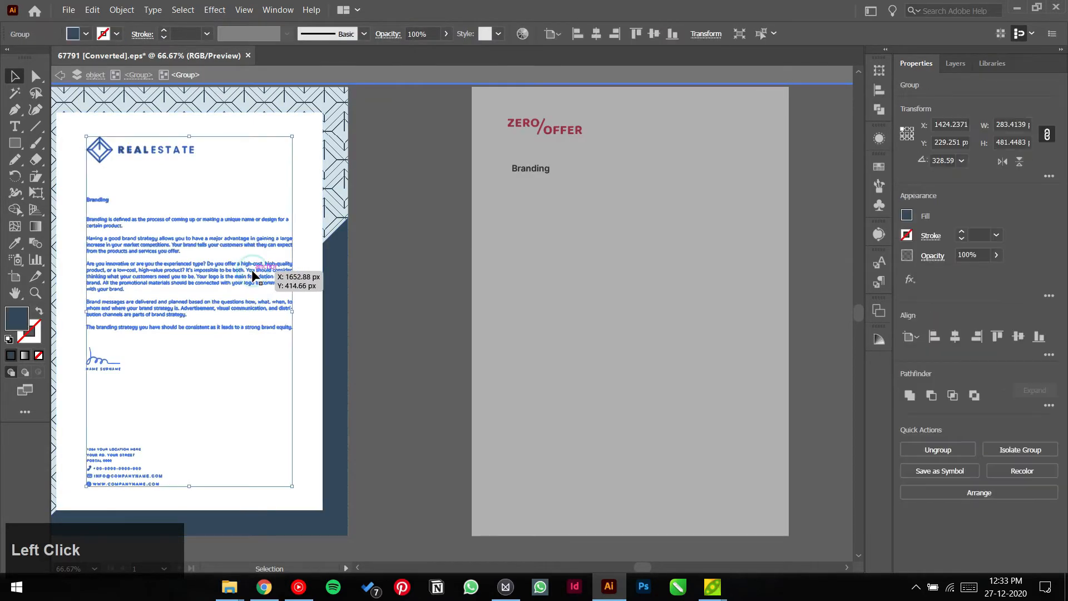
double_click(251, 269)
click(251, 269)
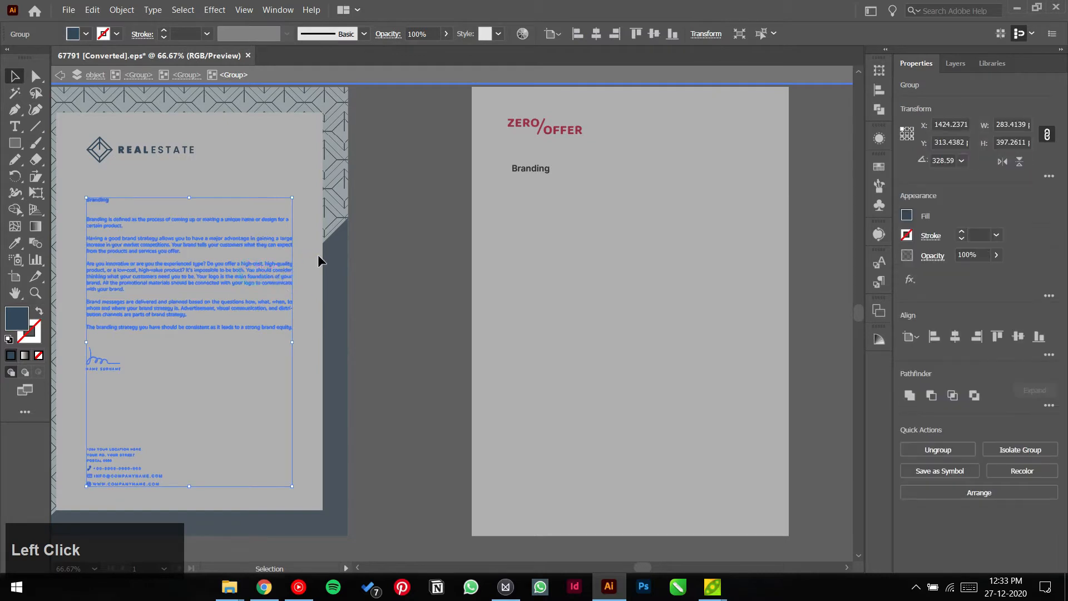
drag(255, 273, 674, 266)
double_click(428, 232)
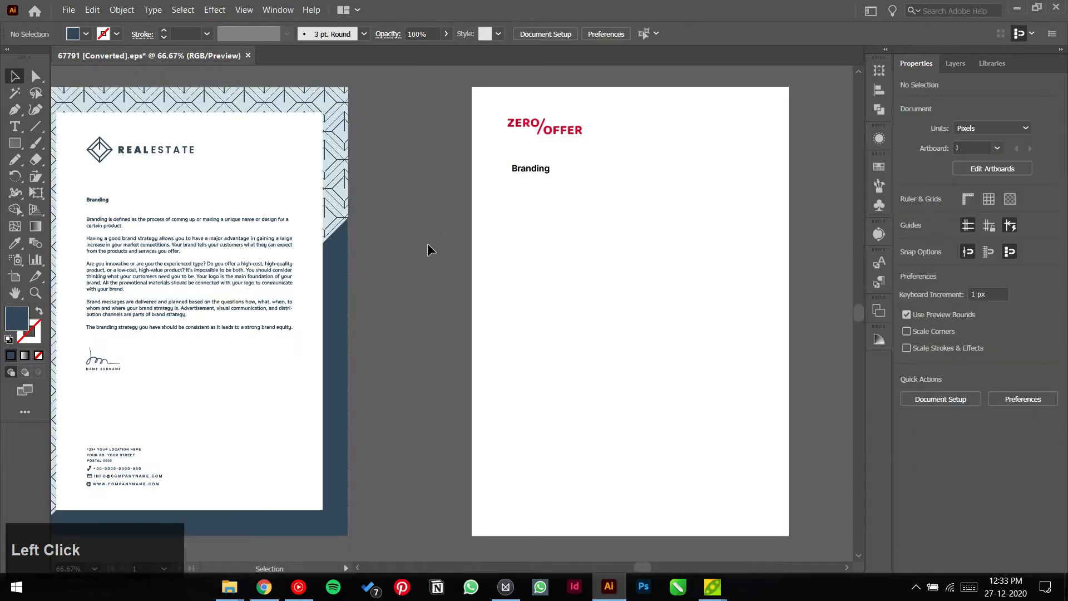
Send the white page rectangle to the back, behind the copied letter text
click(608, 262)
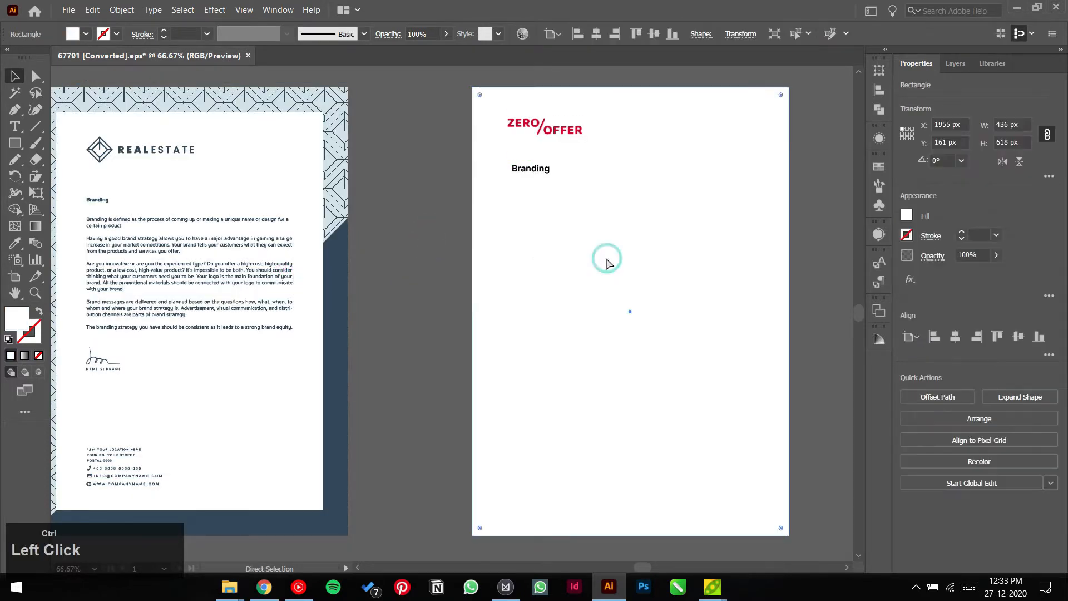
key(ctrl+shift+bracketleft)
click(608, 262)
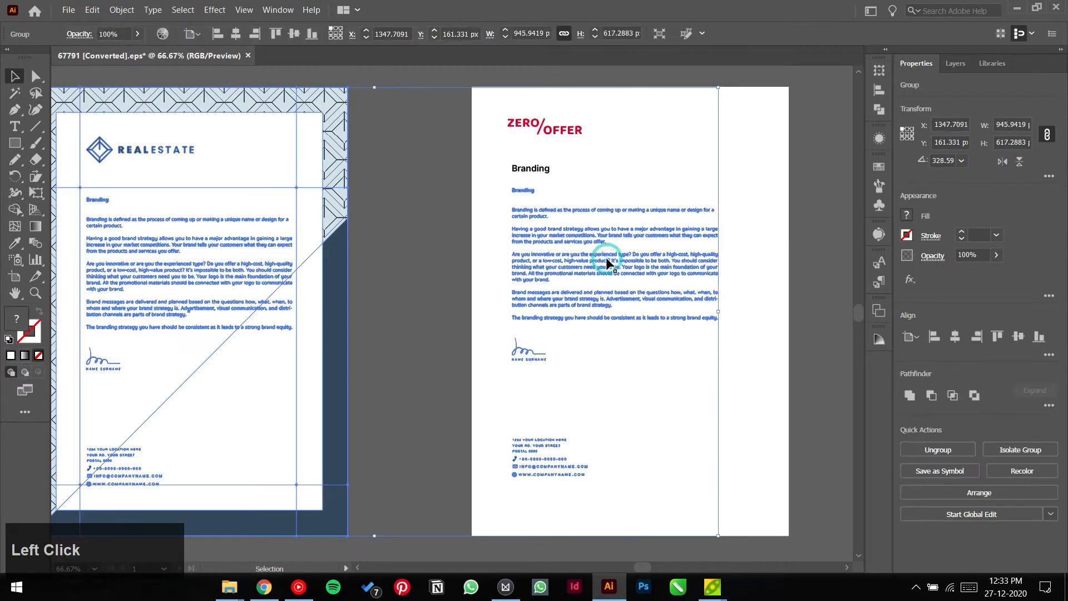
click(801, 229)
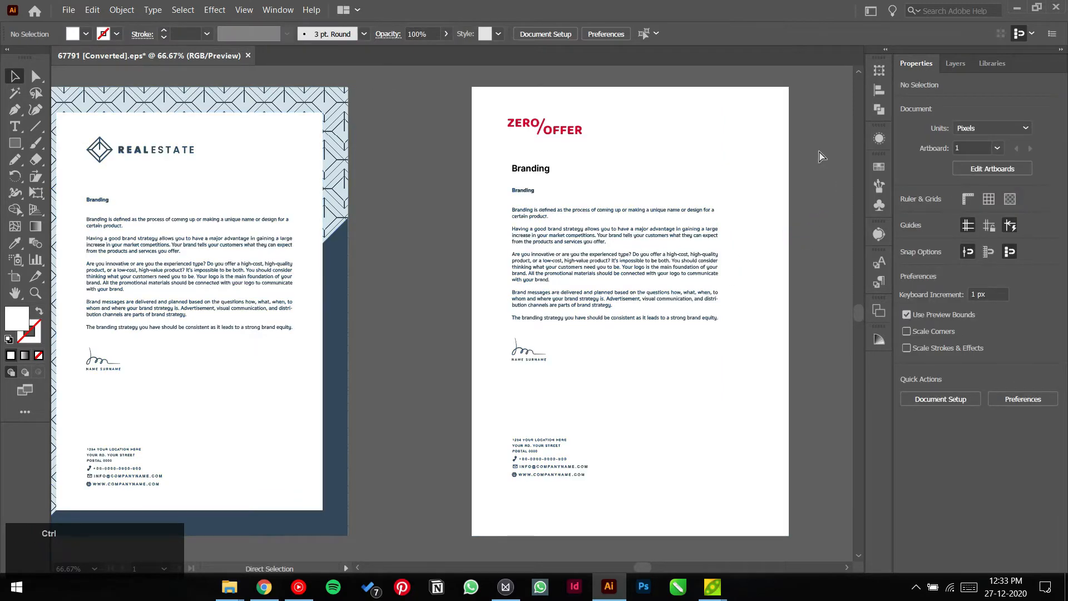
Cut the copied letter text out of the template's group and paste it in front at the same position as its own group
drag(523, 432, 489, 505)
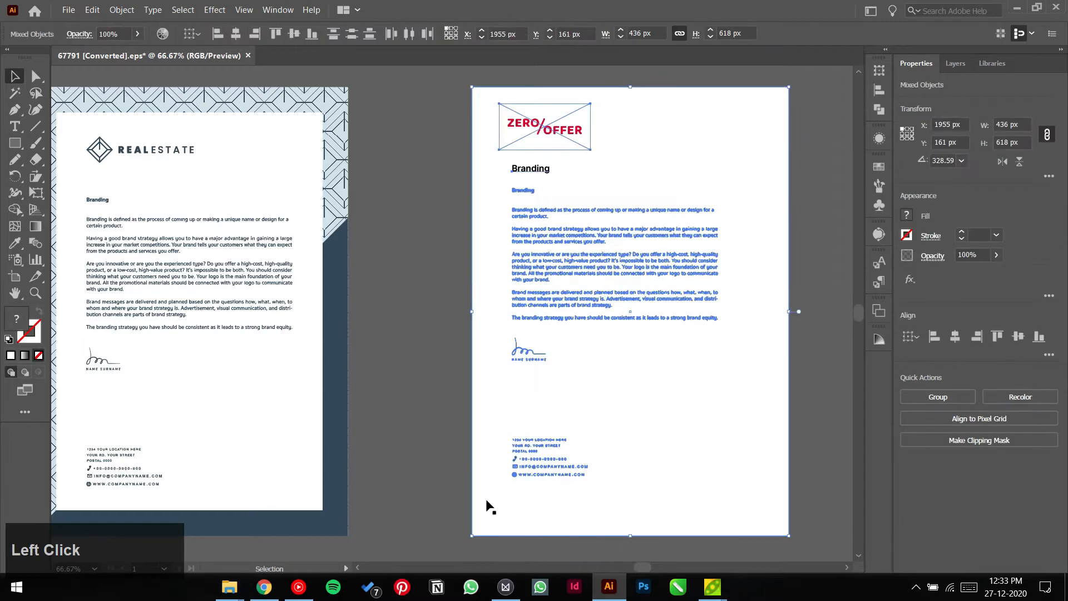
ctrl+shift+click(573, 128)
shift+click(763, 124)
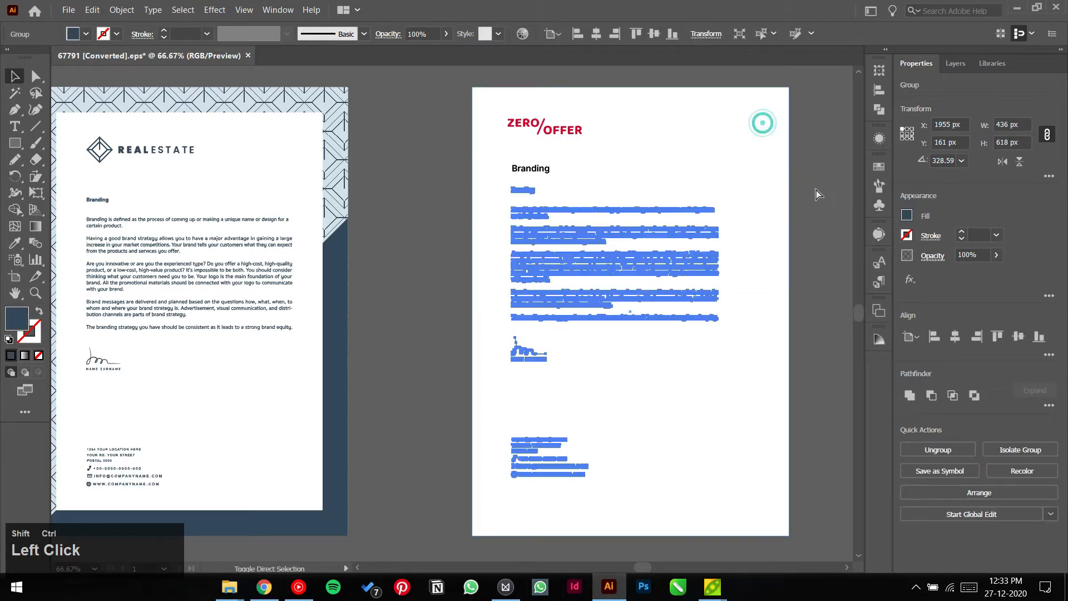
key(Delete)
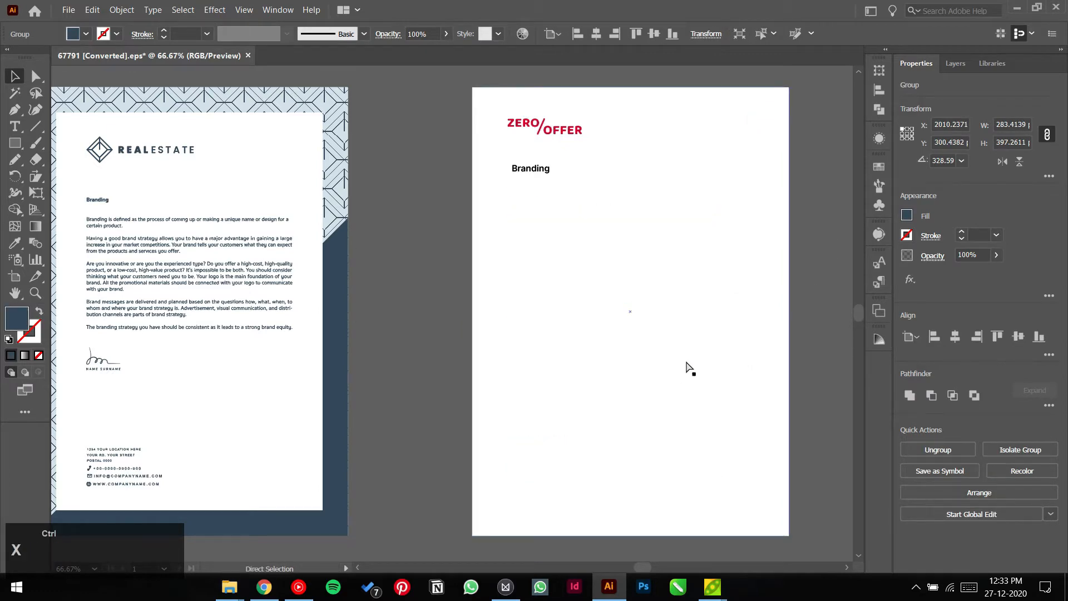
ctrl+click(707, 332)
key(ctrl+f)
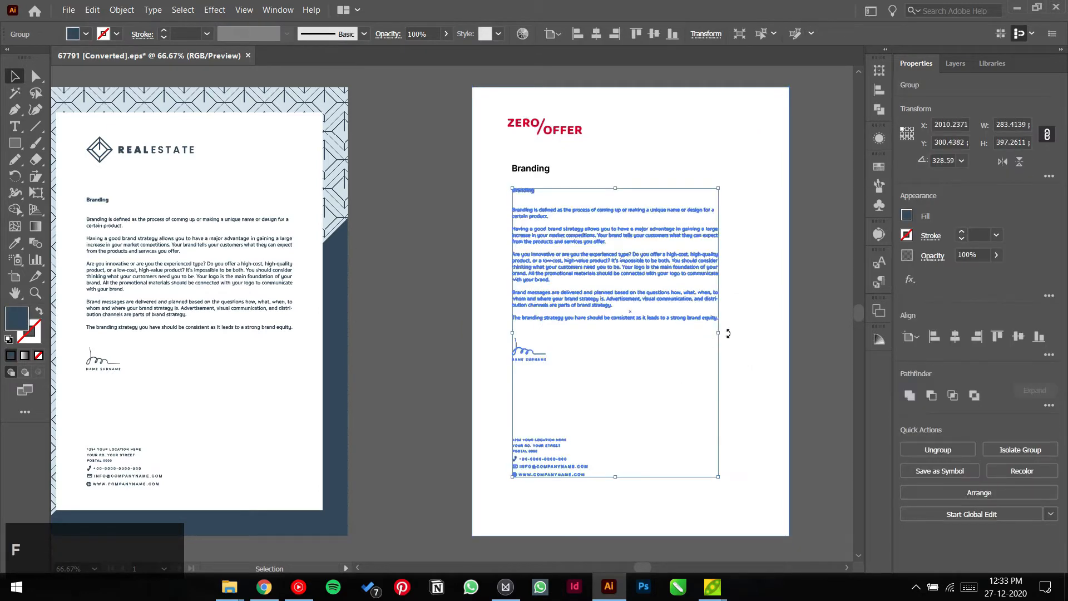
click(811, 311)
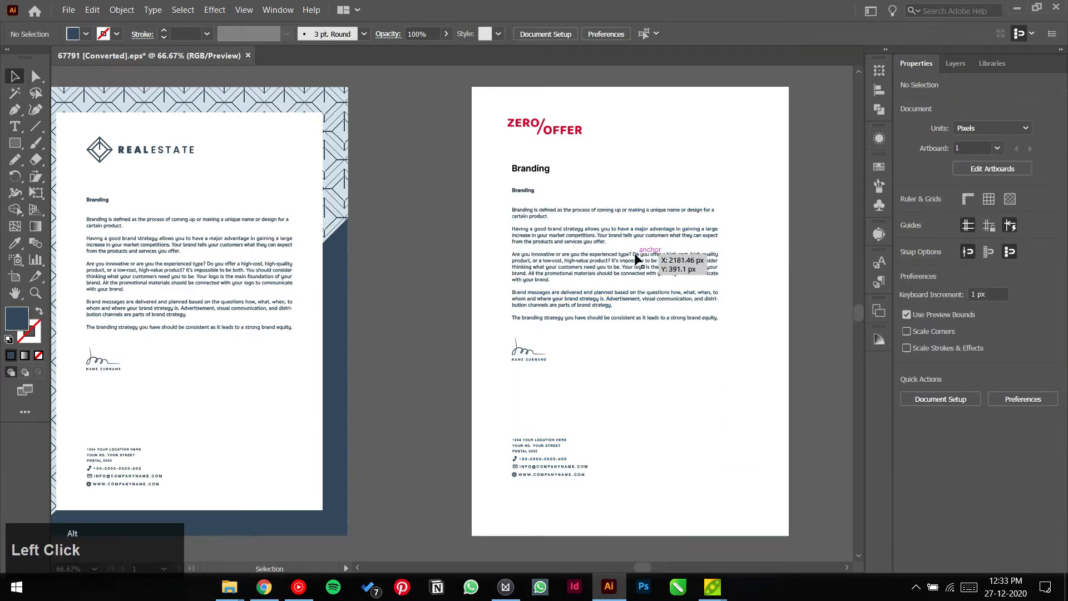
Place the brand palette image colors.jpg on the empty canvas beside the white page
scroll(638, 253, up, 1)
click(579, 256)
scroll(599, 267, down, 1)
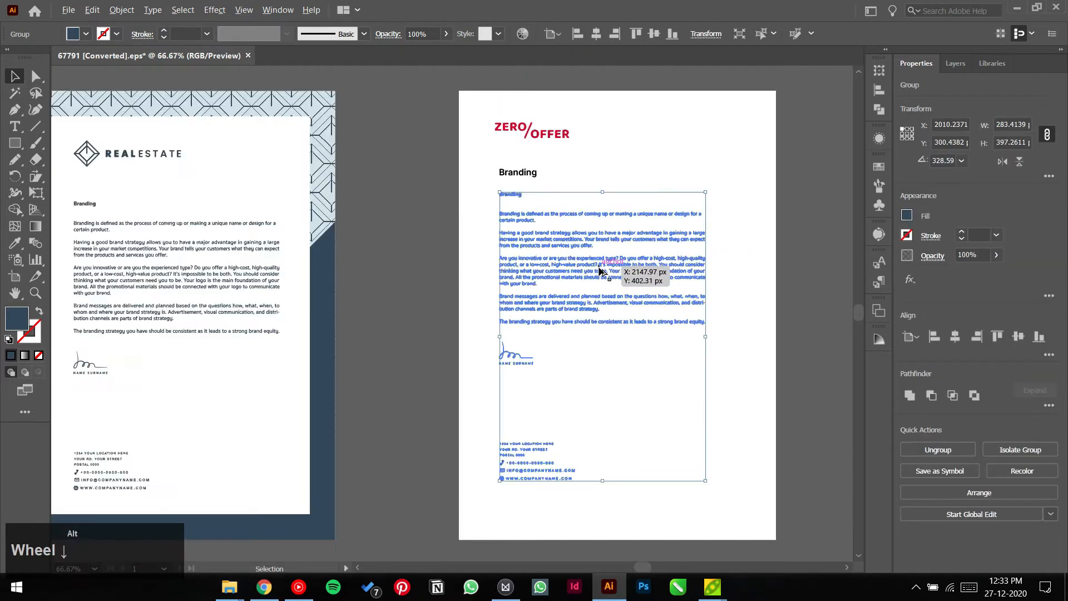
drag(649, 273, 475, 271)
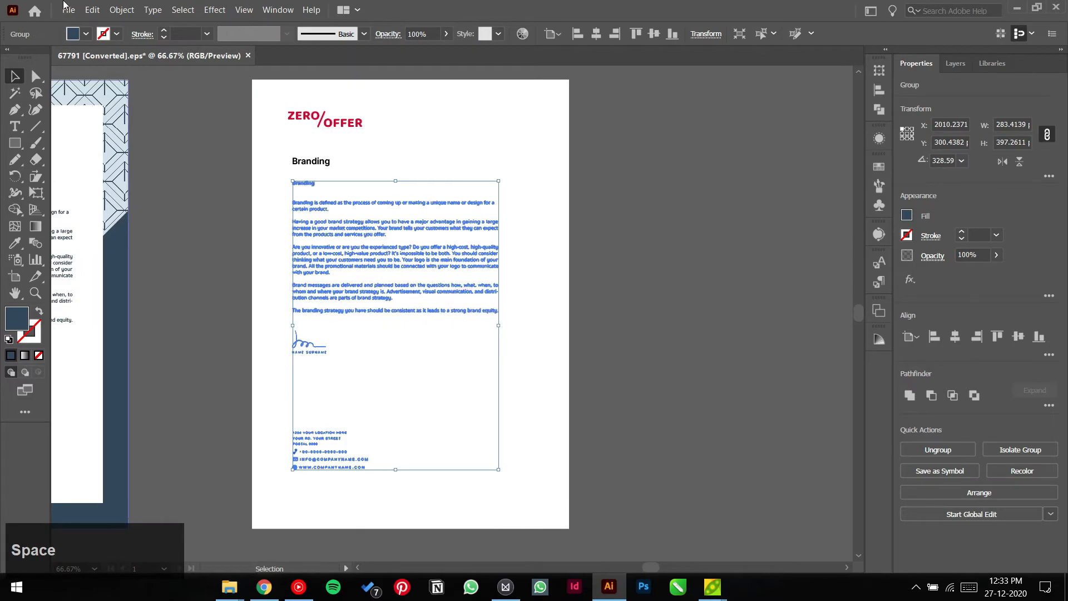
click(68, 9)
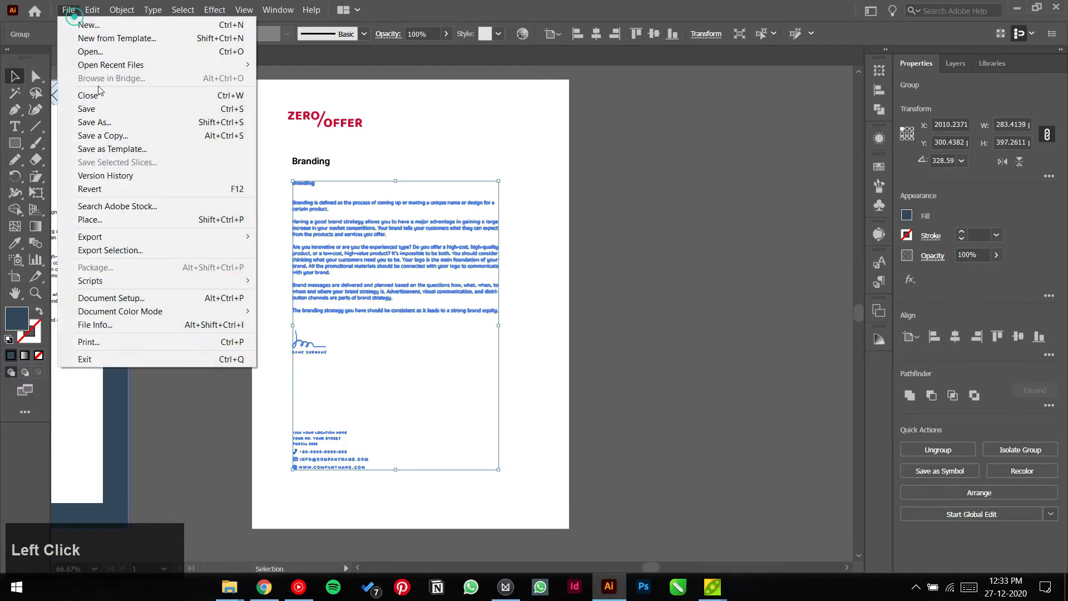
click(155, 219)
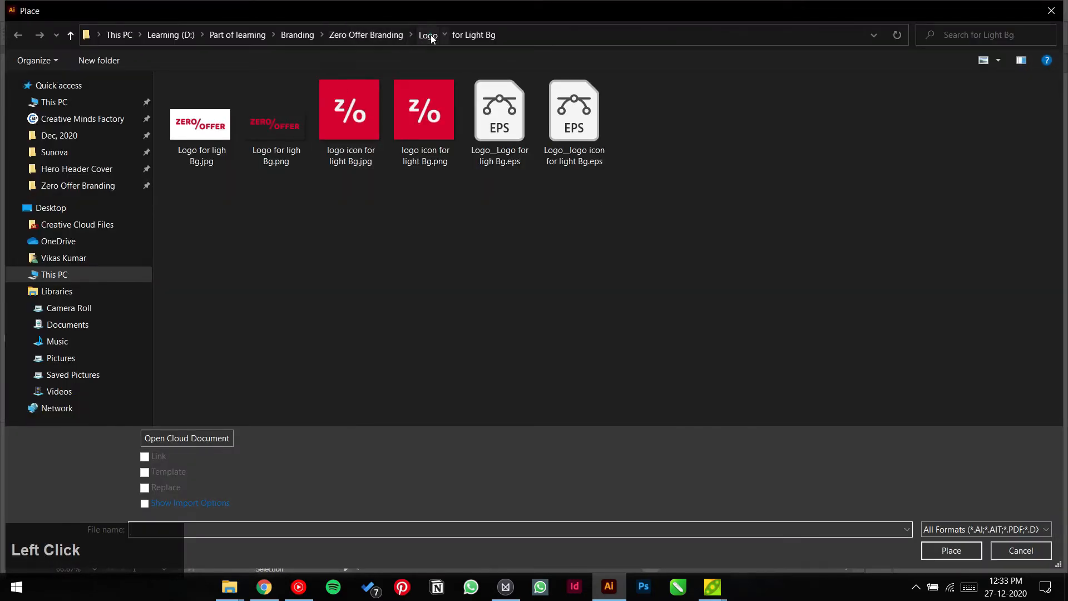
click(431, 36)
double_click(256, 107)
double_click(214, 135)
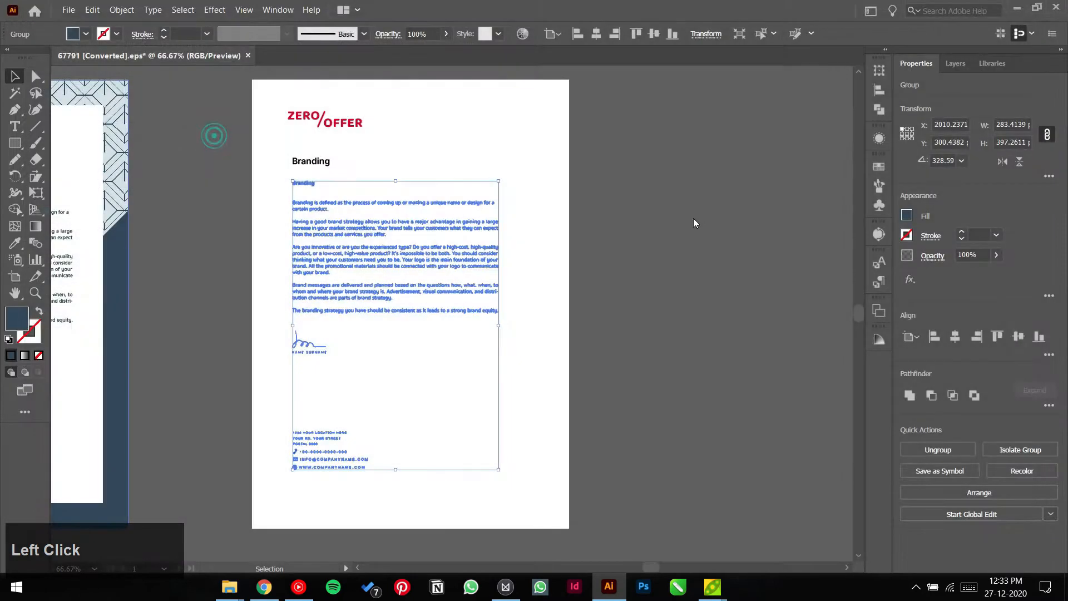
click(611, 171)
click(744, 303)
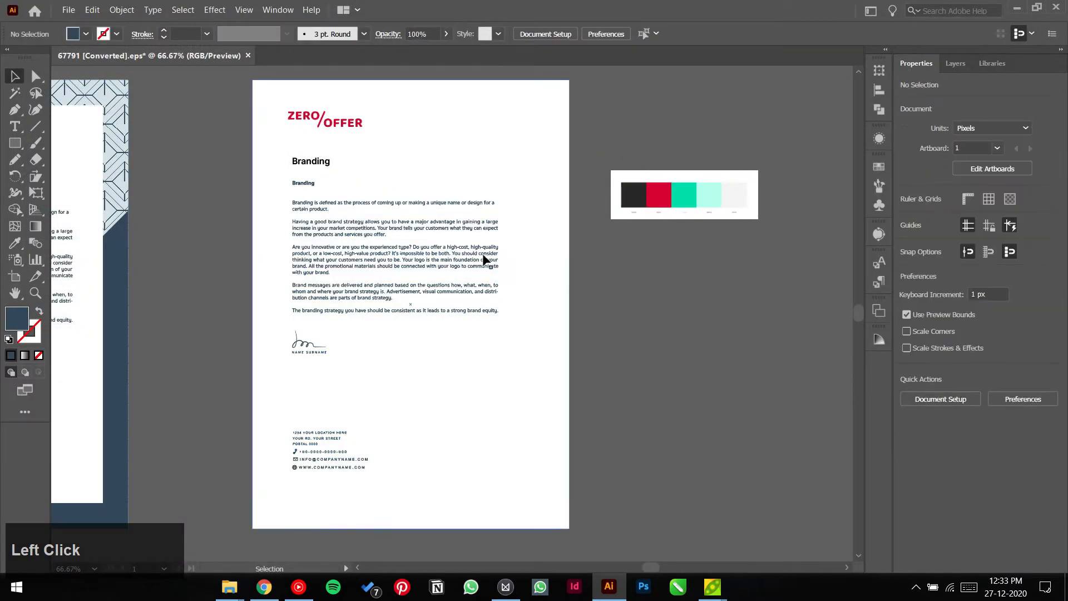
Recolor the copied letter text group by sampling the palette's dark charcoal swatch with the Eyedropper
scroll(483, 259, up, 1)
click(450, 260)
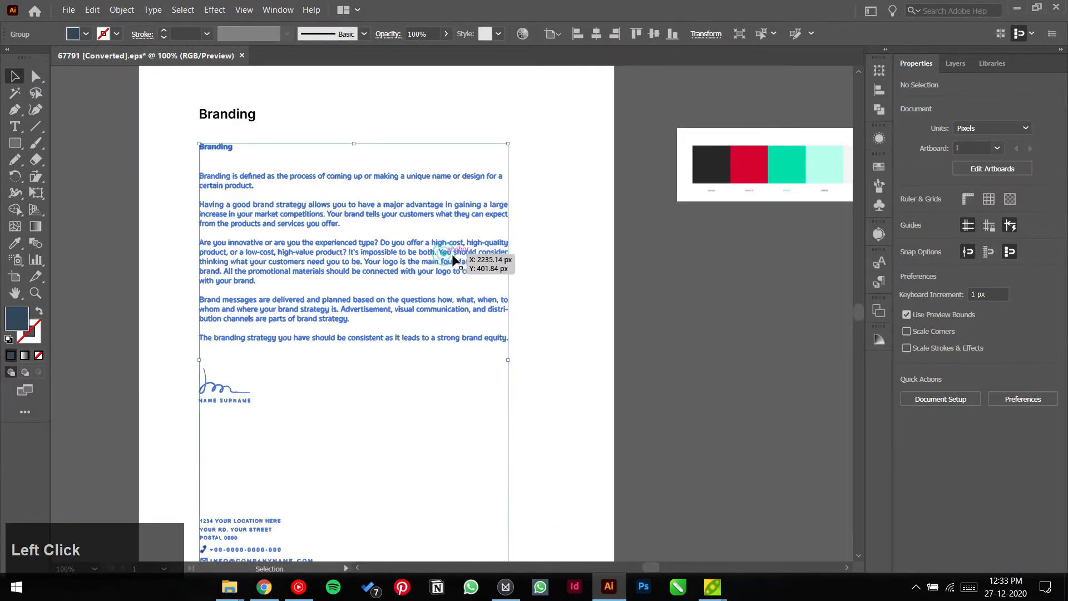
click(15, 241)
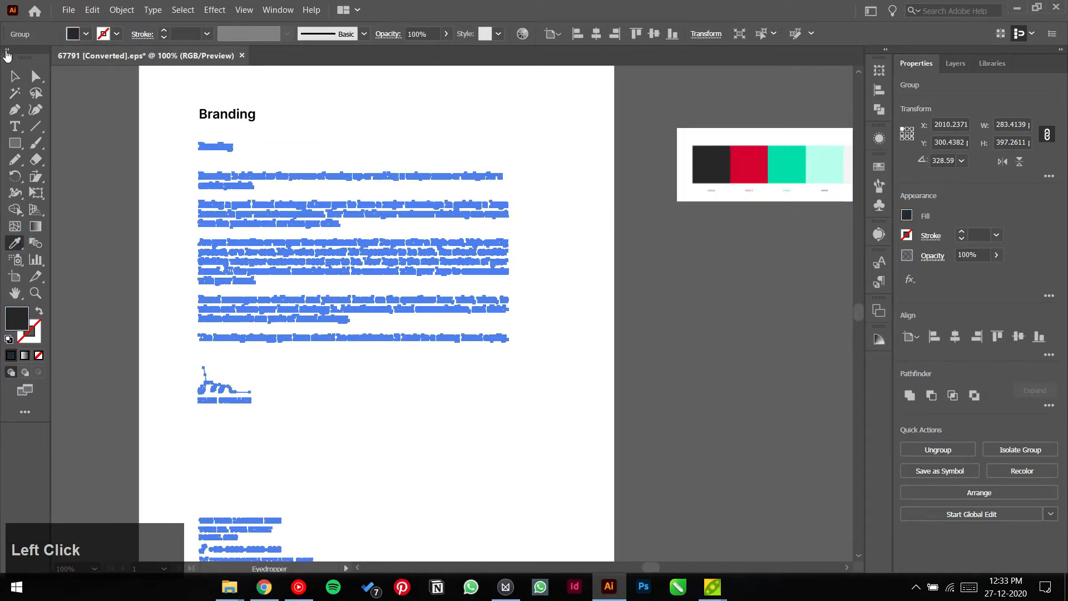
click(16, 75)
click(672, 330)
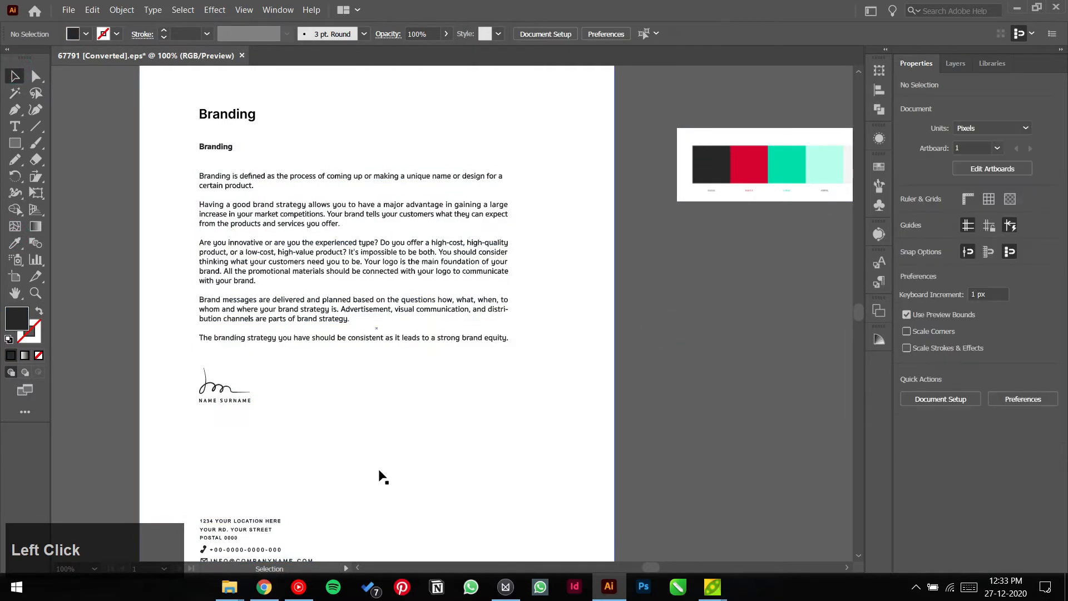
Move the colour palette image down beside the lower part of the white page, near the height of the contact details
key(space)
drag(391, 449, 450, 355)
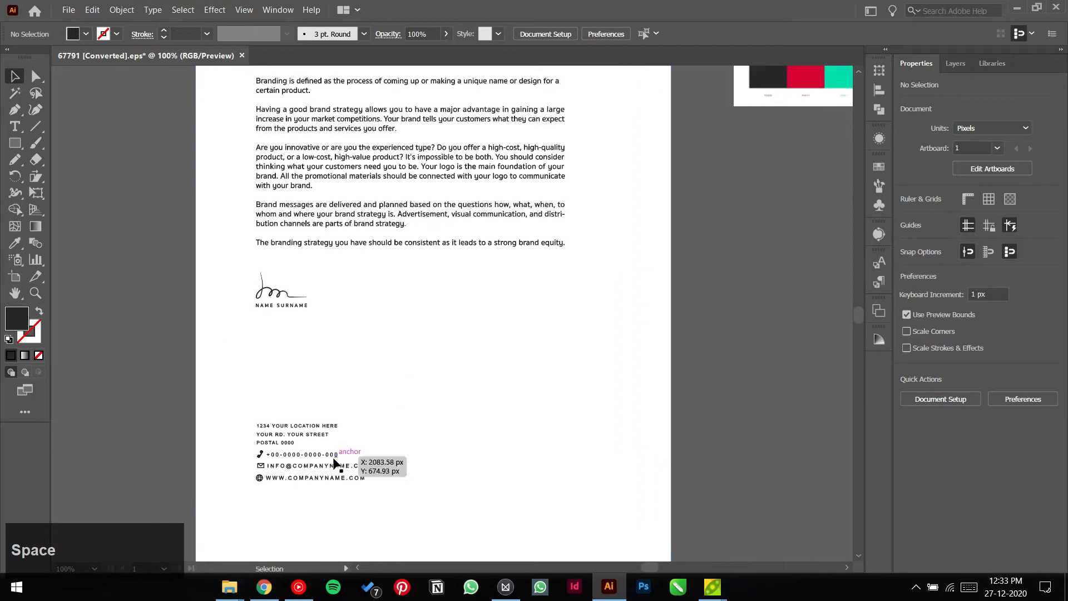
drag(767, 104, 753, 424)
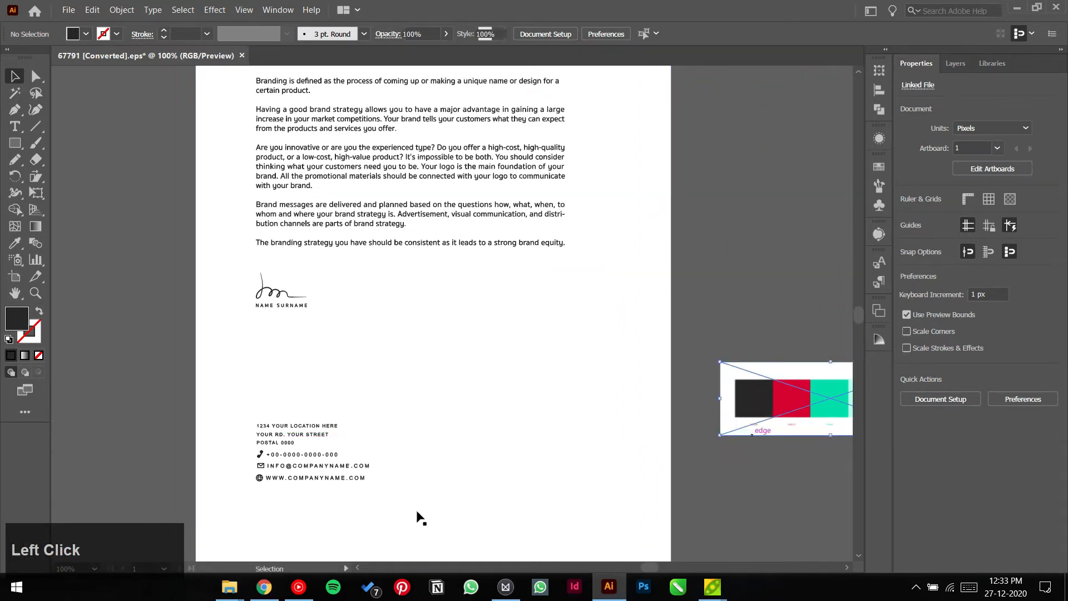
scroll(340, 510, up, 2)
scroll(466, 487, down, 3)
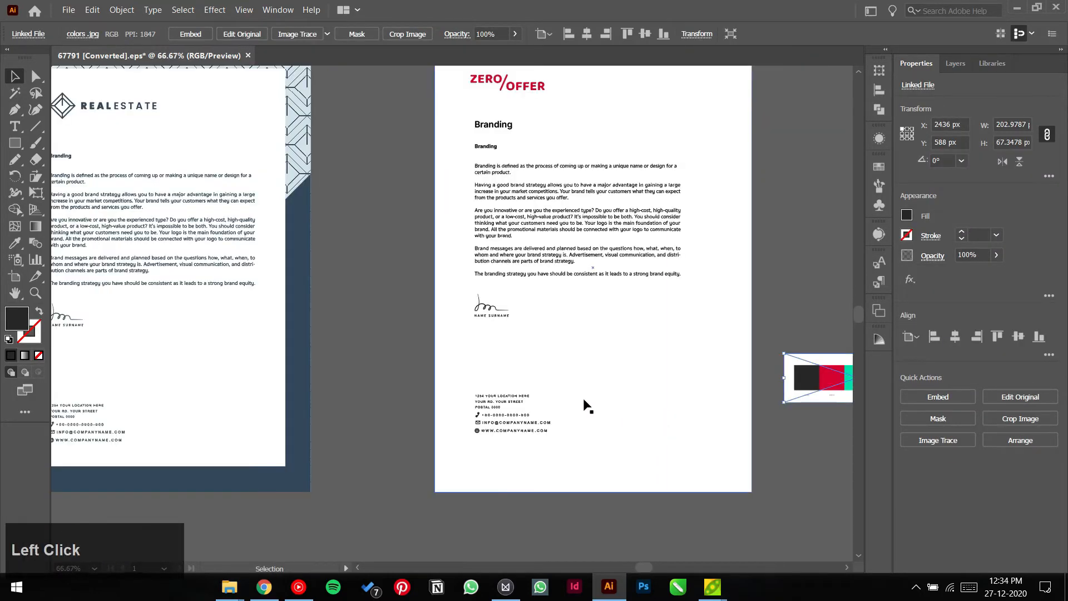
Move the colour palette image onto the lower part of the white page, beside the contact details
drag(754, 365, 561, 362)
scroll(522, 401, up, 3)
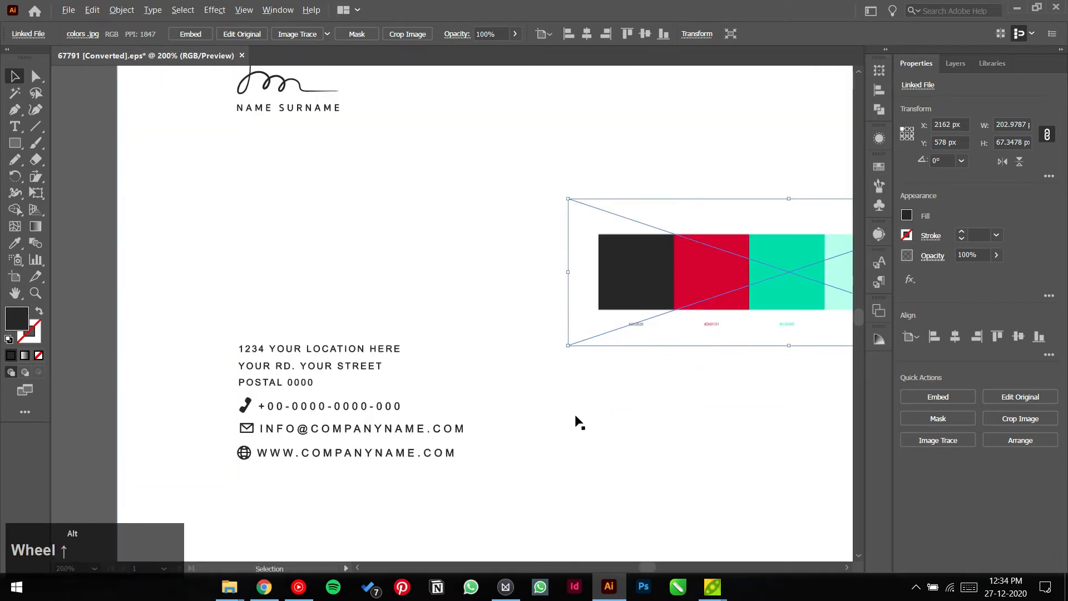
drag(575, 422, 553, 326)
scroll(211, 396, up, 1)
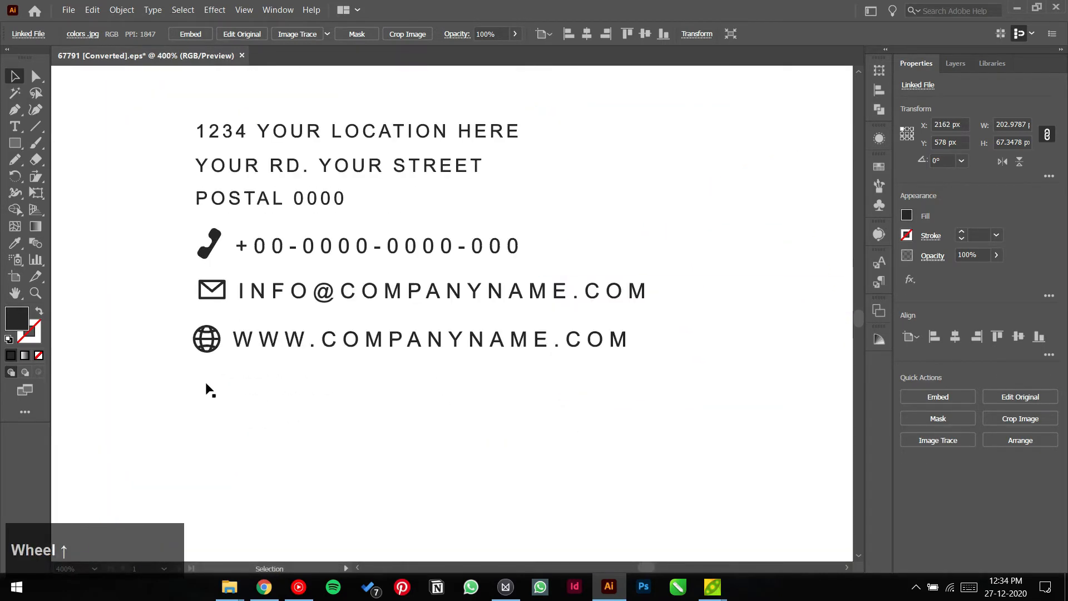
Lock the white page rectangle behind the contact details so it cannot be selected
click(220, 343)
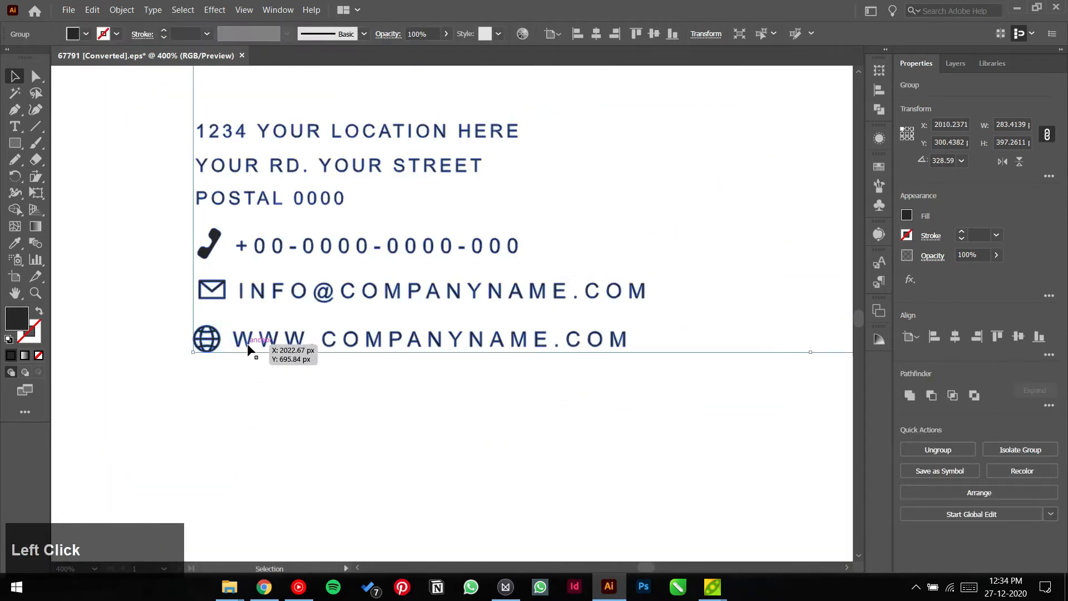
click(173, 398)
key(ctrl+2)
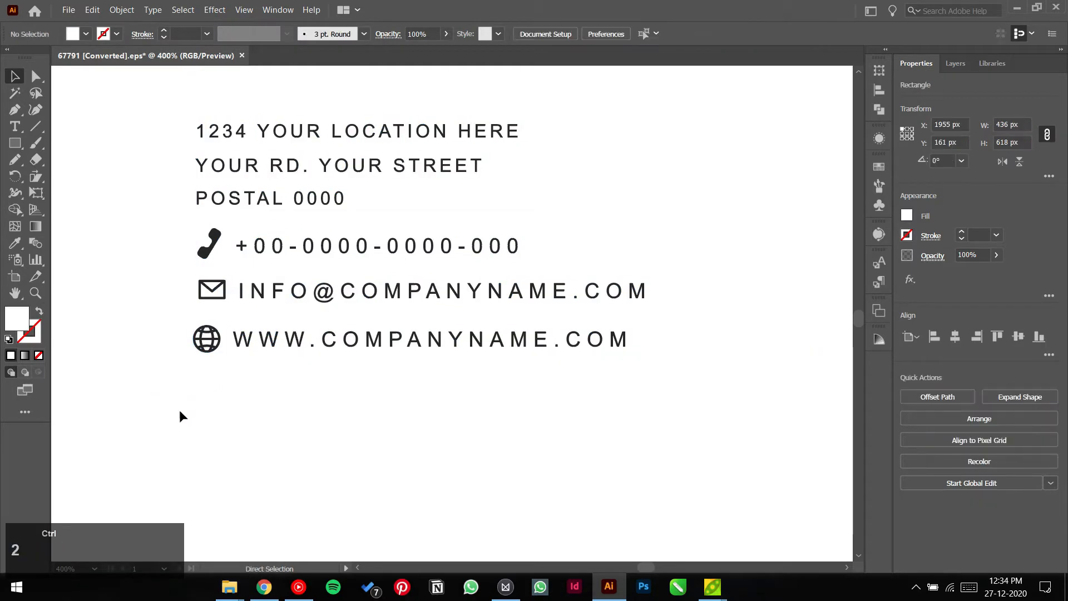
Nudge the globe icon right in line with the other contact icons, and recolor all three icons with the palette's red swatch
drag(180, 409, 230, 325)
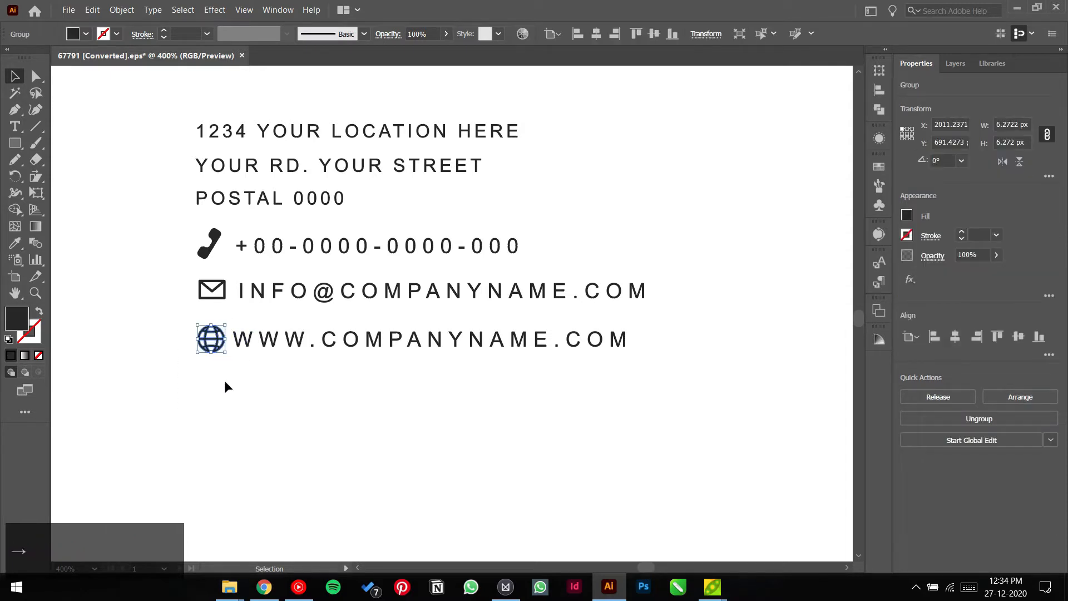
drag(180, 382, 237, 323)
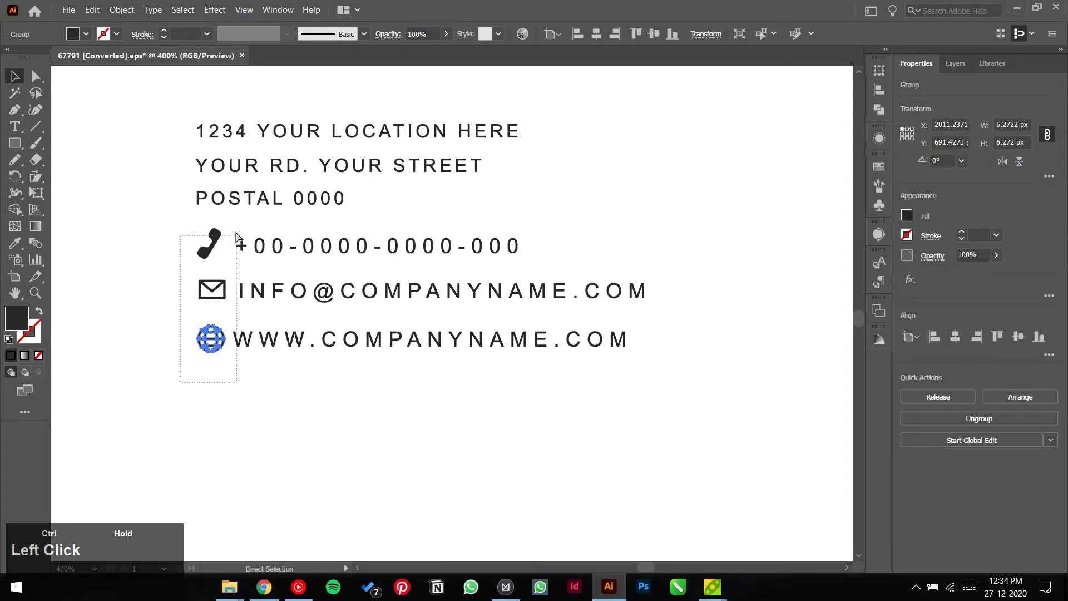
drag(230, 224, 231, 225)
scroll(623, 267, down, 2)
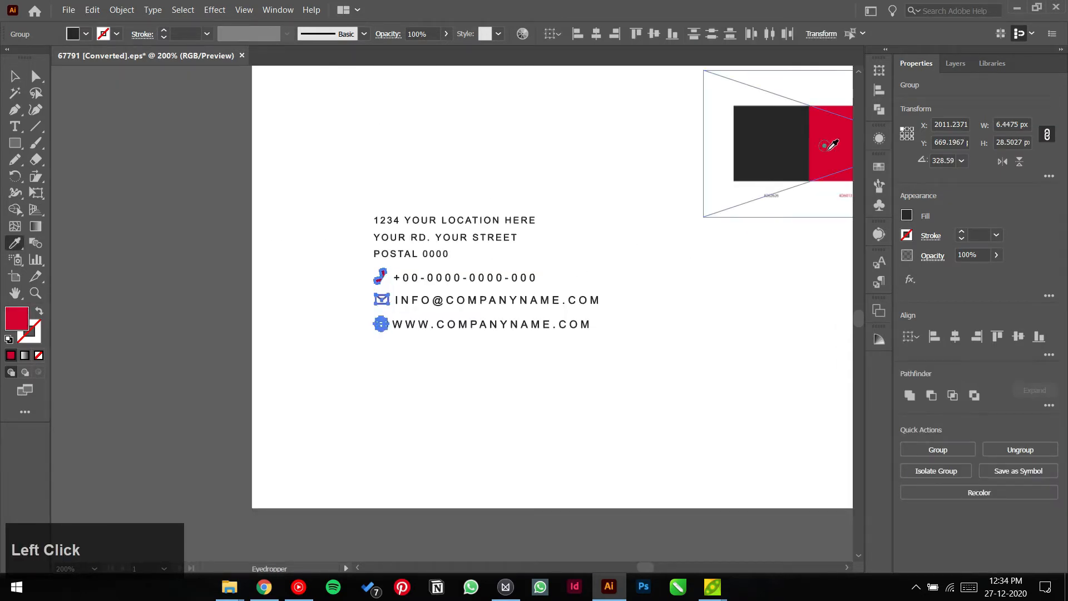
key(v)
click(690, 315)
Recolor the NAME SURNAME text under the signature by sampling the palette's red swatch with the Eyedropper
alt+scroll(675, 341, down, 1)
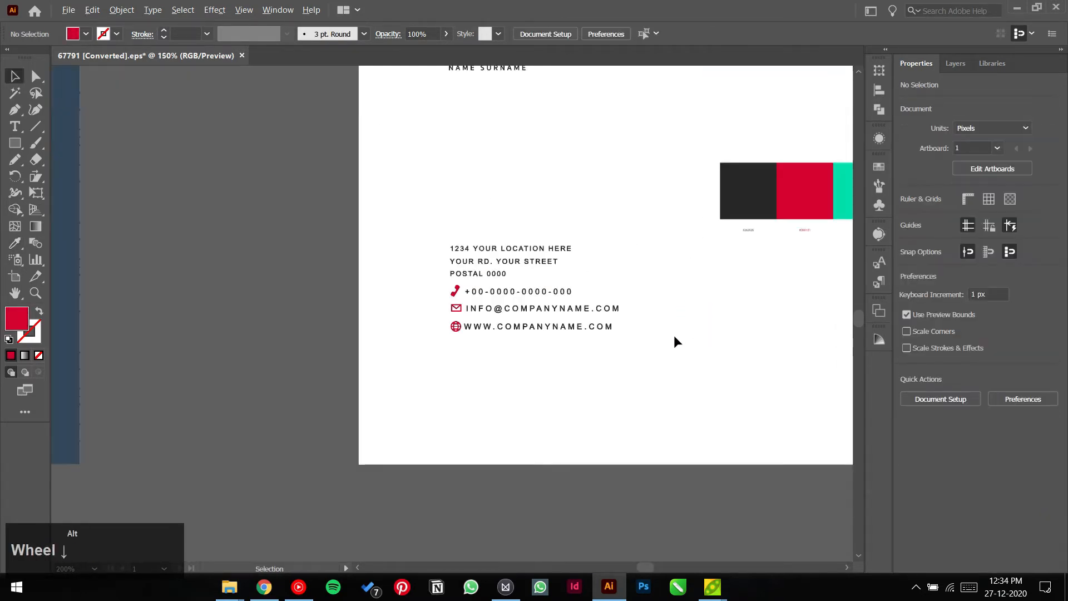
key(space)
drag(690, 327, 605, 396)
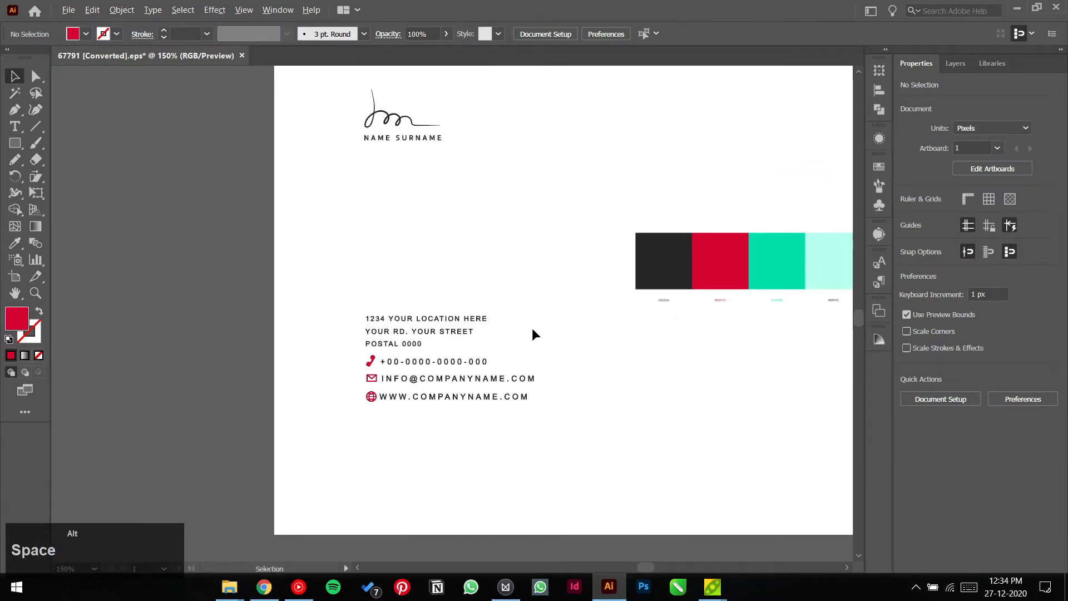
drag(556, 277, 543, 331)
alt+scroll(558, 277, down, 2)
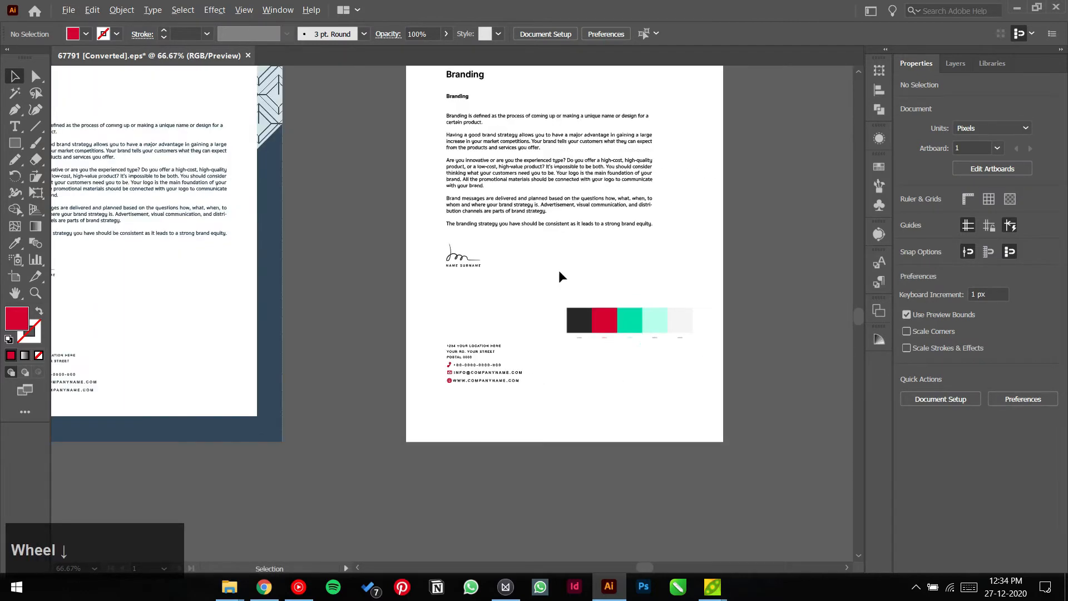
drag(559, 277, 479, 348)
alt+scroll(375, 340, up, 3)
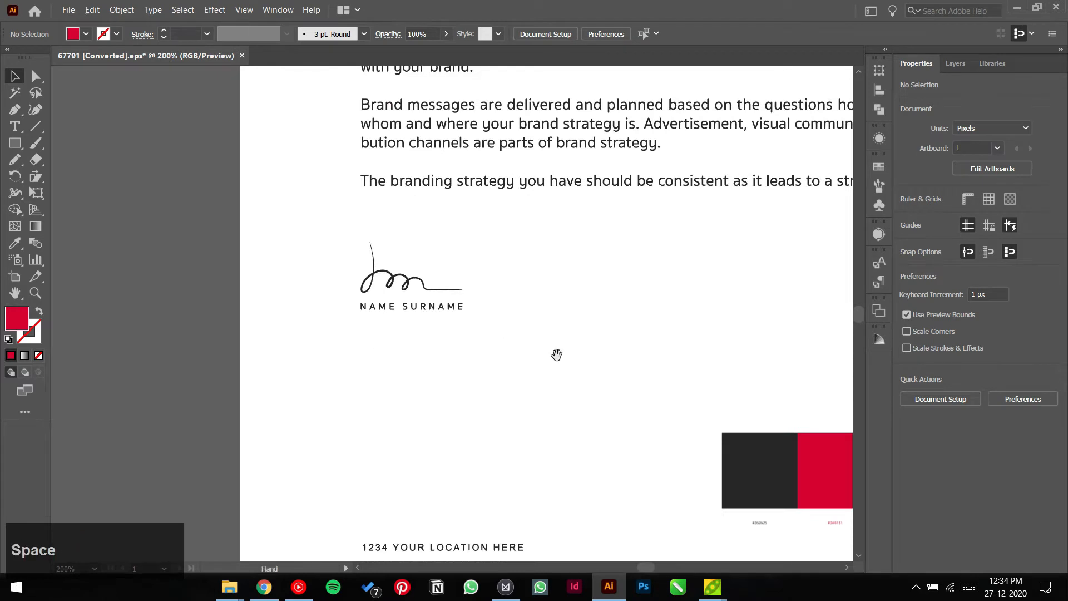
drag(556, 354, 365, 301)
alt+scroll(252, 269, up, 1)
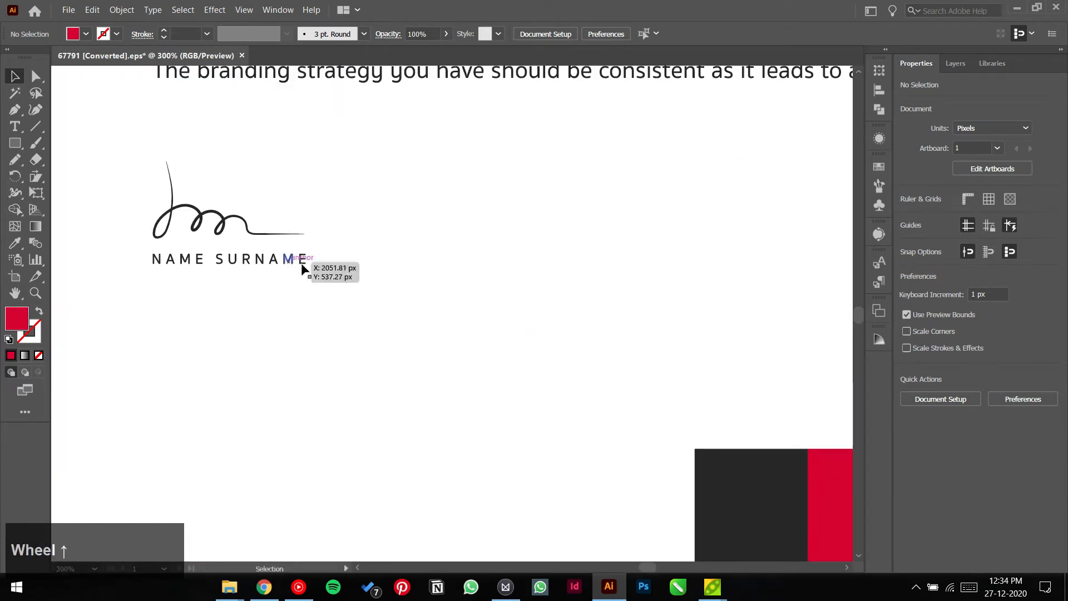
drag(329, 247, 112, 310)
click(12, 245)
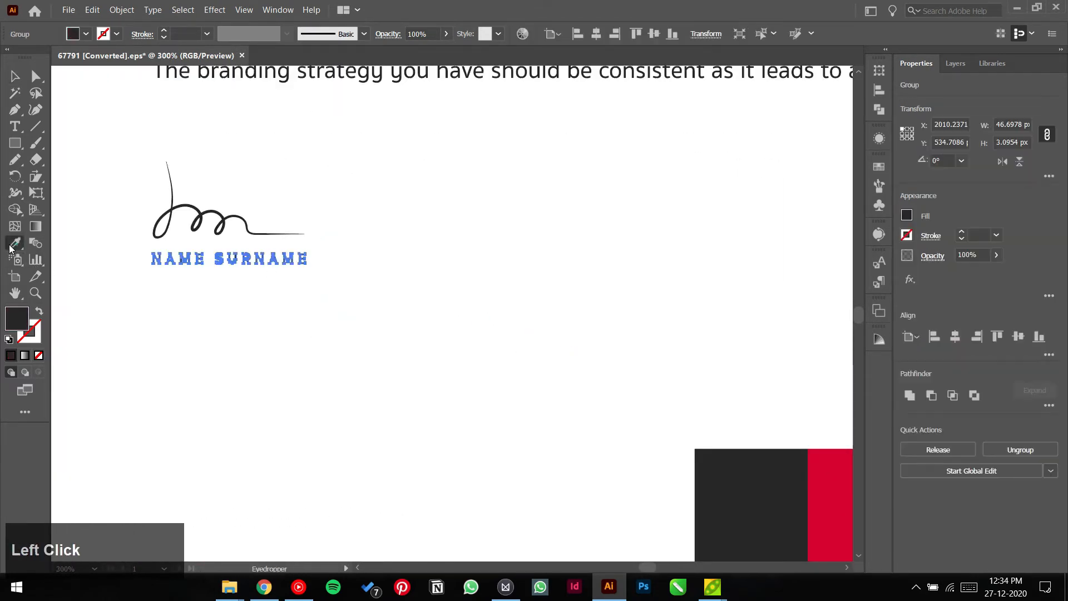
click(822, 470)
key(v)
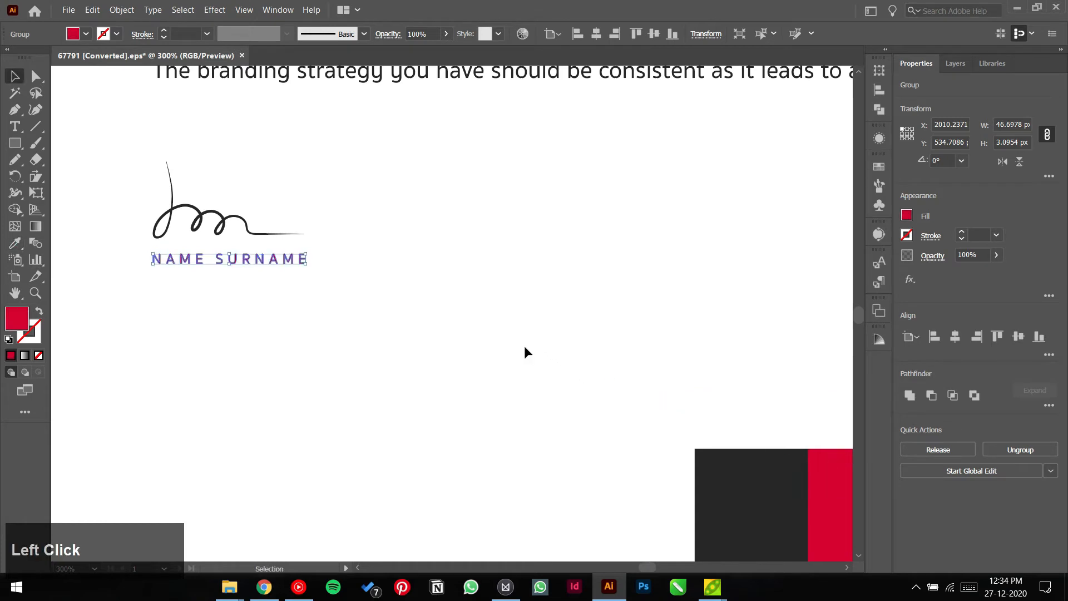
click(526, 342)
Delete the larger "Branding" heading between the logo and the letter text
alt+scroll(529, 345, down, 3)
drag(577, 331, 488, 411)
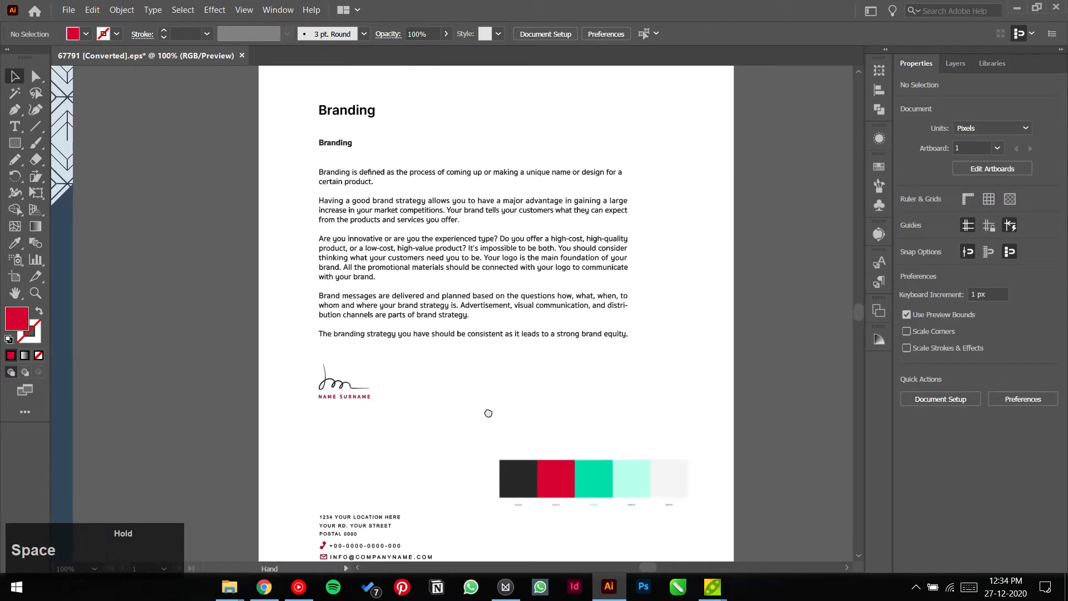
drag(472, 156, 615, 174)
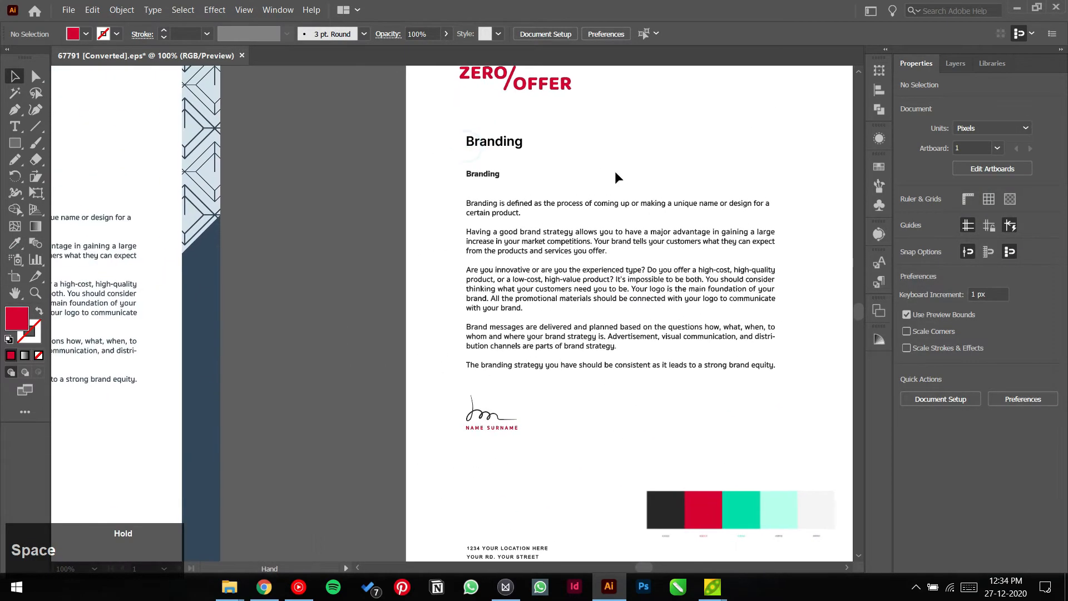
click(520, 143)
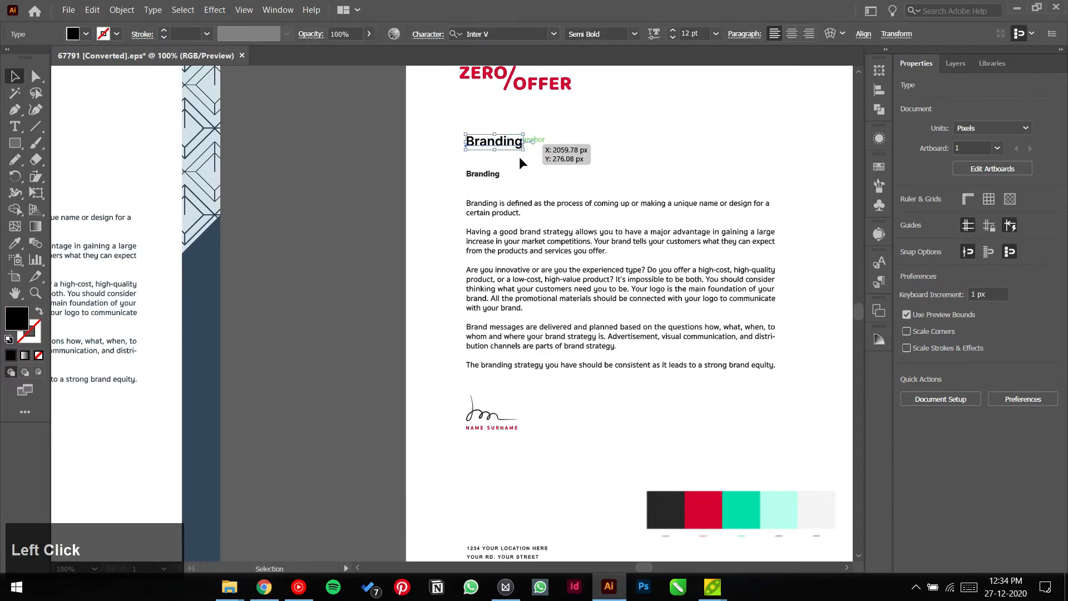
key(Delete)
Move the letter text group on the white page slightly up, closer to the logo
scroll(578, 272, down, 1)
drag(614, 293, 598, 306)
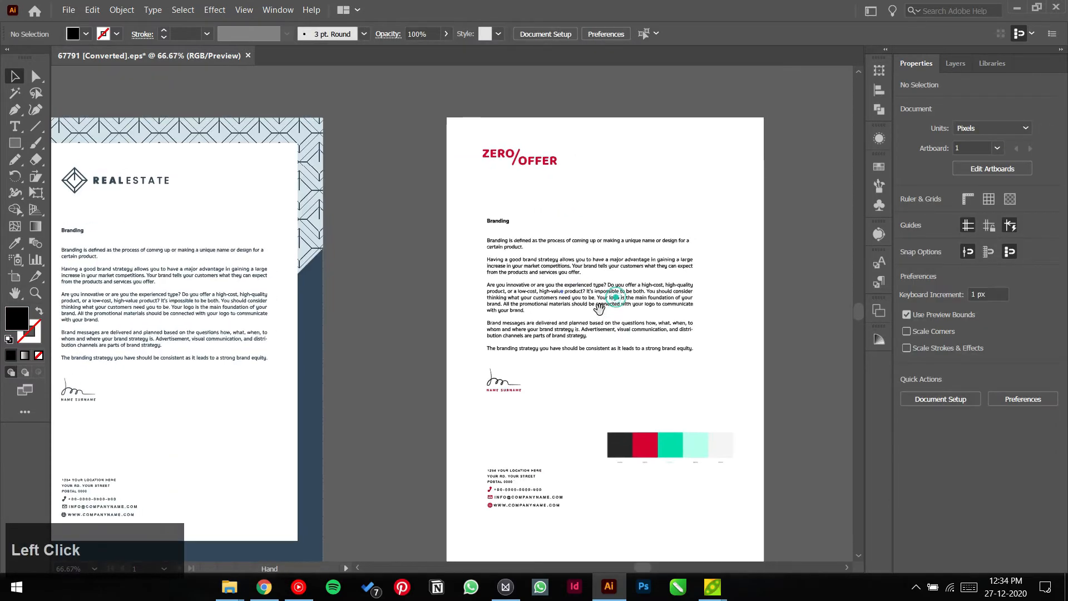
mouse_move(560, 267)
mouse_down()
mouse_move(567, 245)
mouse_move(556, 253)
mouse_up()
click(623, 162)
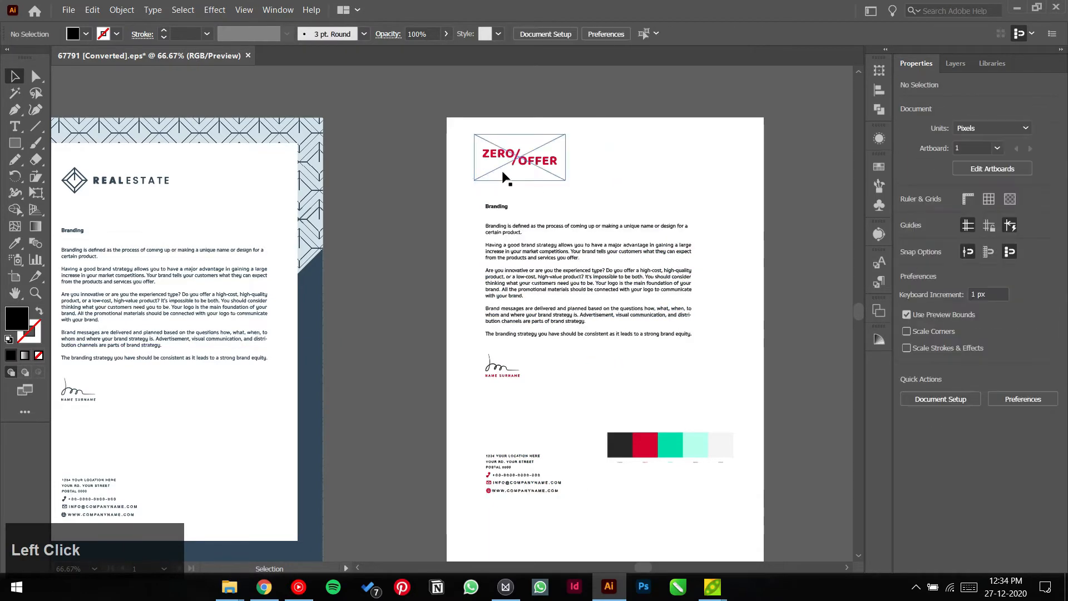
Shift the letter text group down and slightly left on the white page, lining it up below the logo
scroll(625, 192, down, 1)
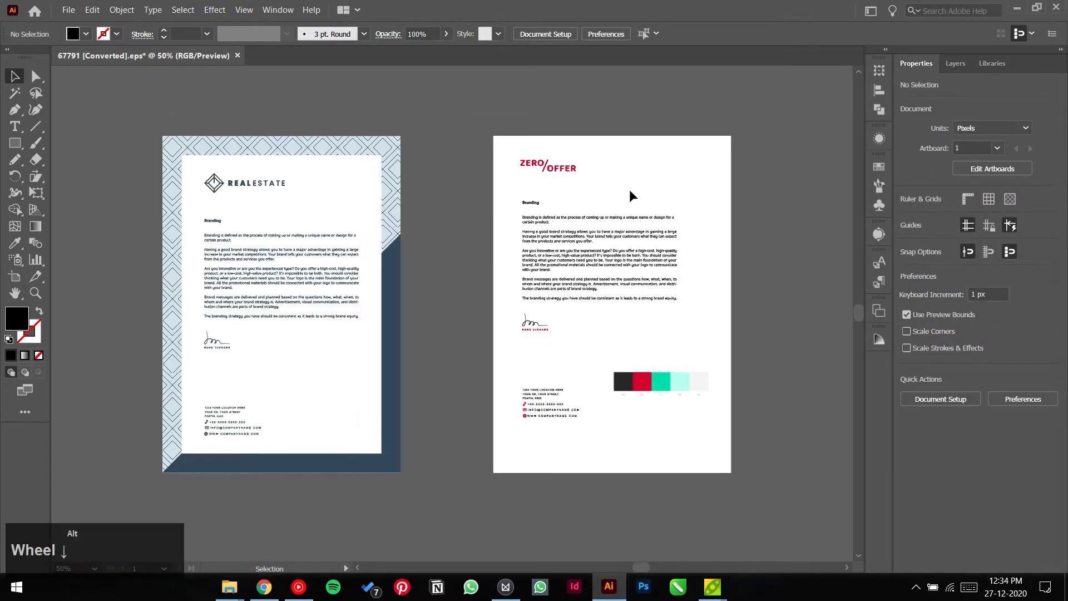
mouse_move(629, 196)
mouse_down()
mouse_move(651, 215)
mouse_move(616, 195)
mouse_up()
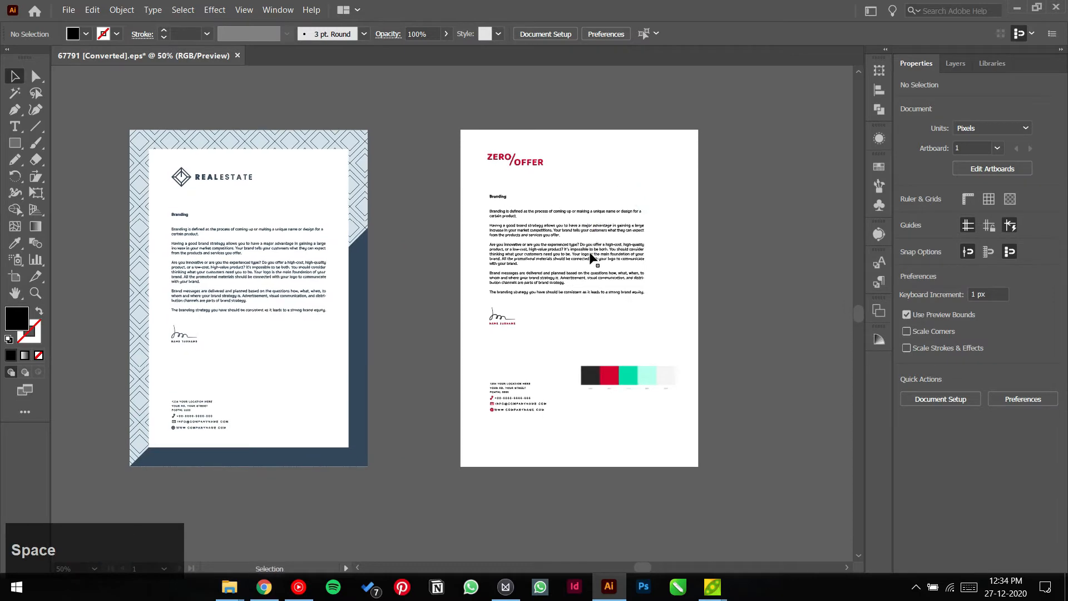
mouse_move(589, 257)
mouse_down()
mouse_move(589, 279)
mouse_move(584, 263)
mouse_up()
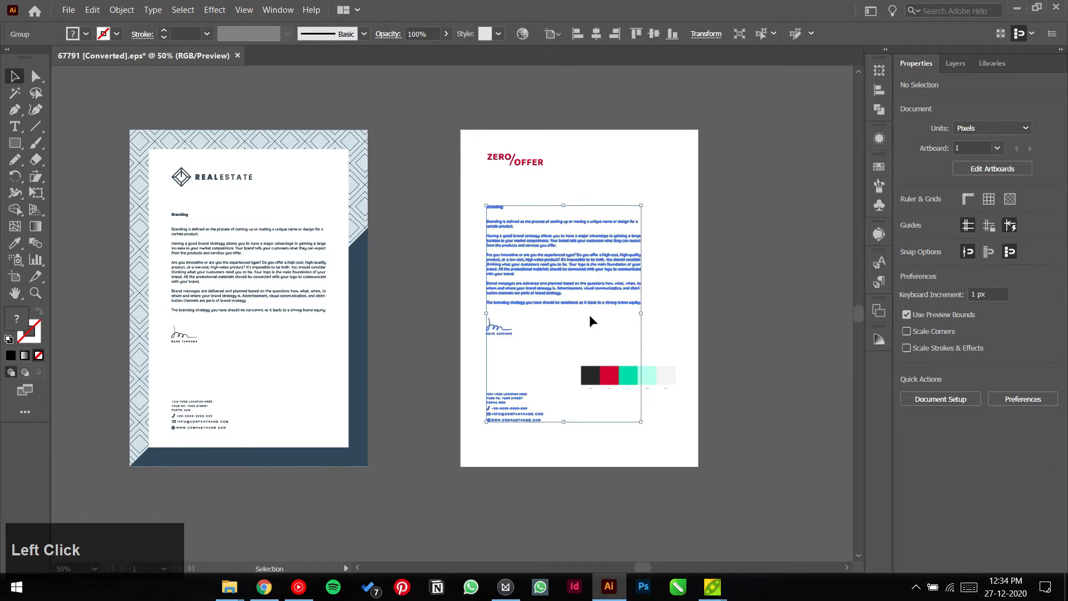
click(694, 272)
scroll(686, 276, up, 1)
drag(679, 289, 623, 292)
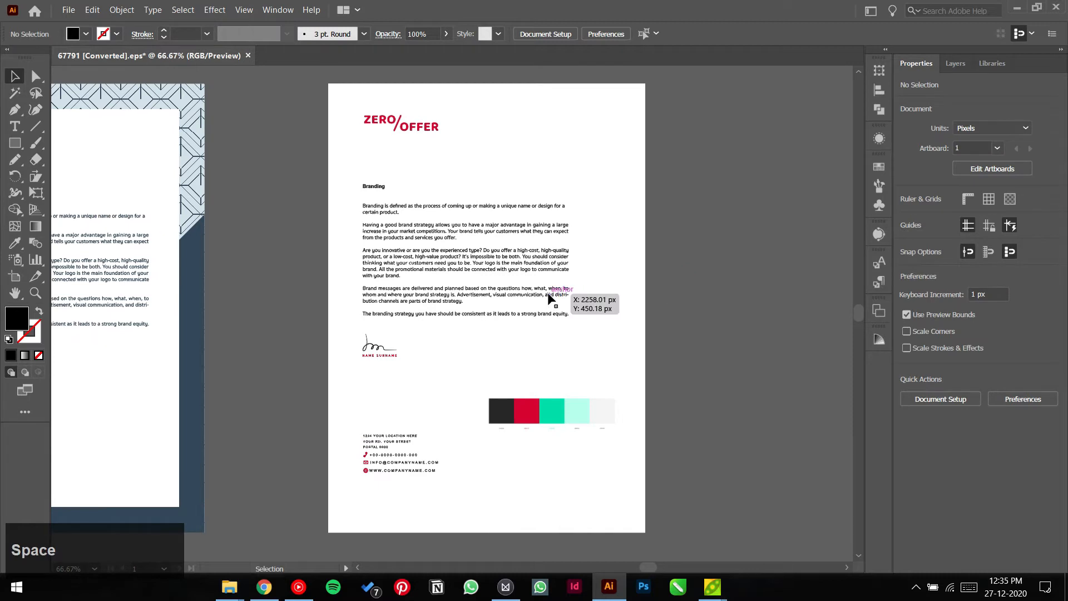
mouse_move(548, 299)
mouse_down()
mouse_move(575, 295)
mouse_move(545, 296)
mouse_up()
click(652, 463)
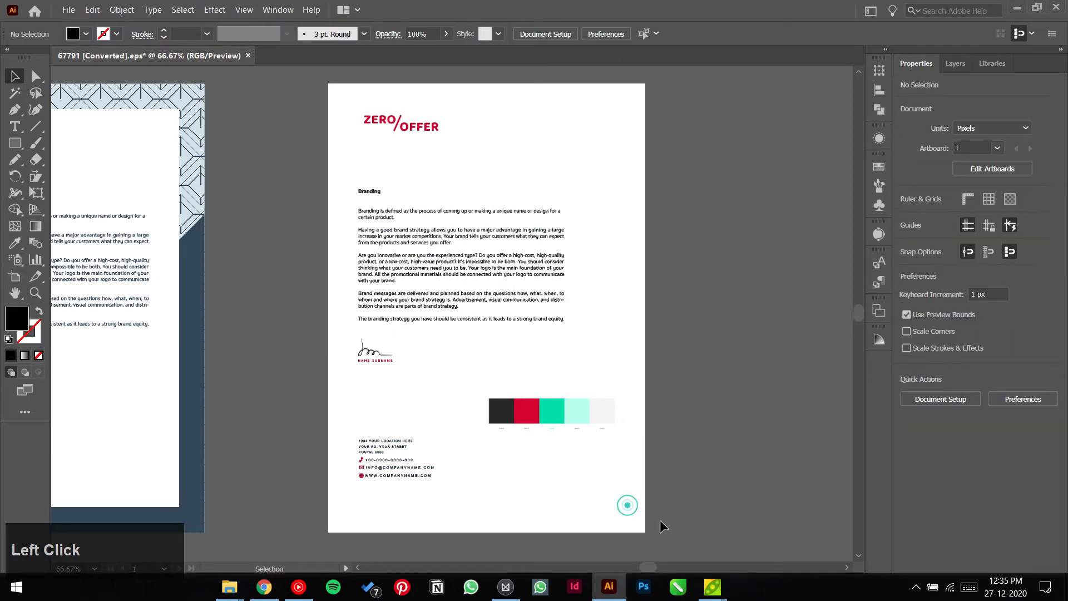
Scale the white page rectangle down to about 392 × 556 px and move the palette image onto the empty canvas beside it
click(643, 506)
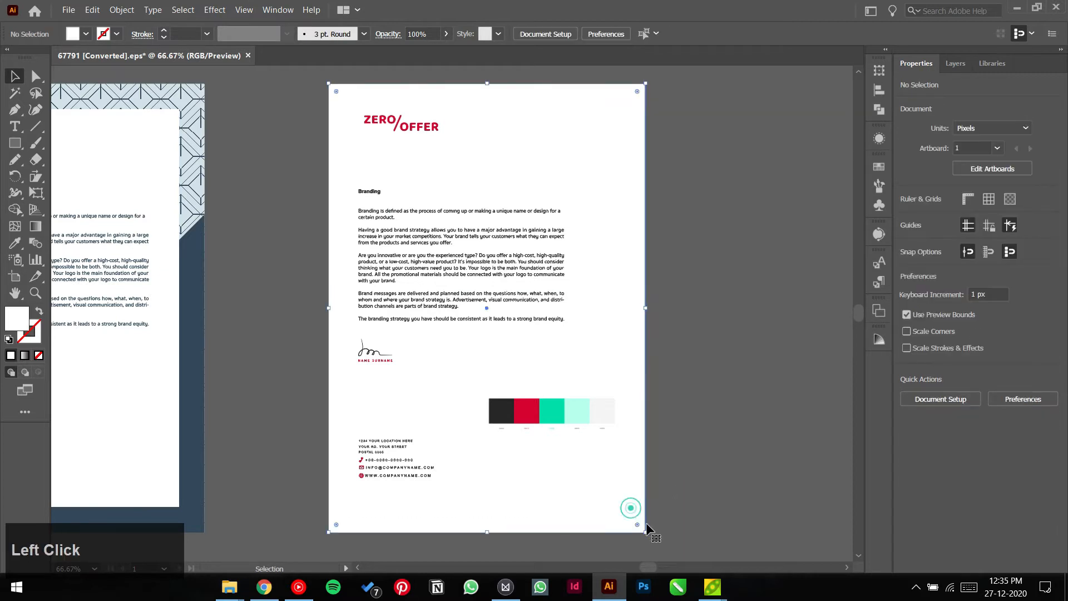
drag(645, 534, 630, 521)
click(685, 425)
drag(600, 437, 612, 412)
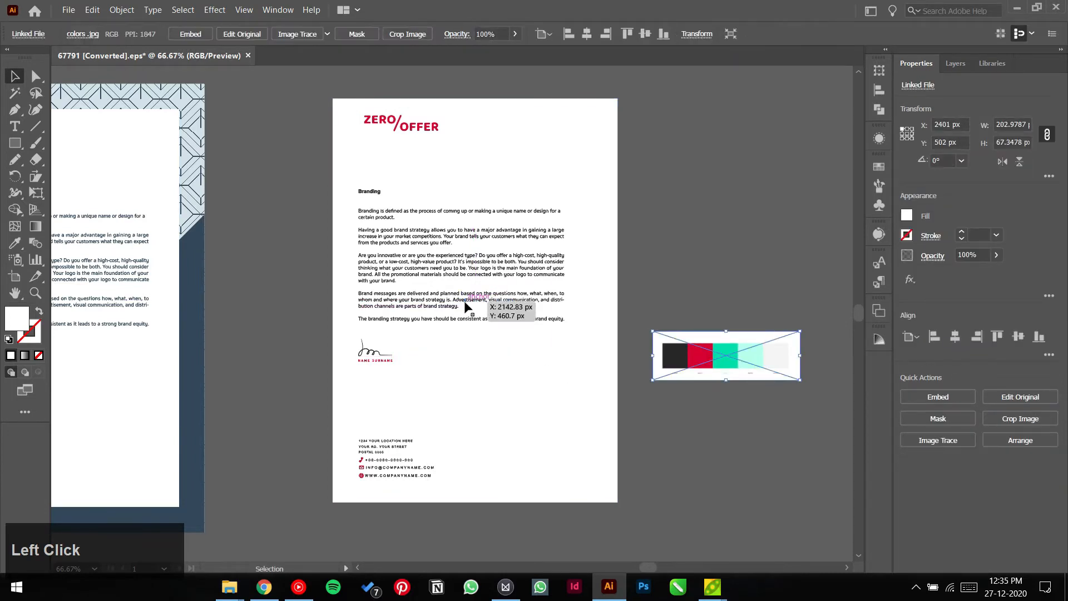
Nudge the letter text group slightly right and scale the white page down further to about 368 × 522 px
drag(467, 302, 471, 303)
click(595, 337)
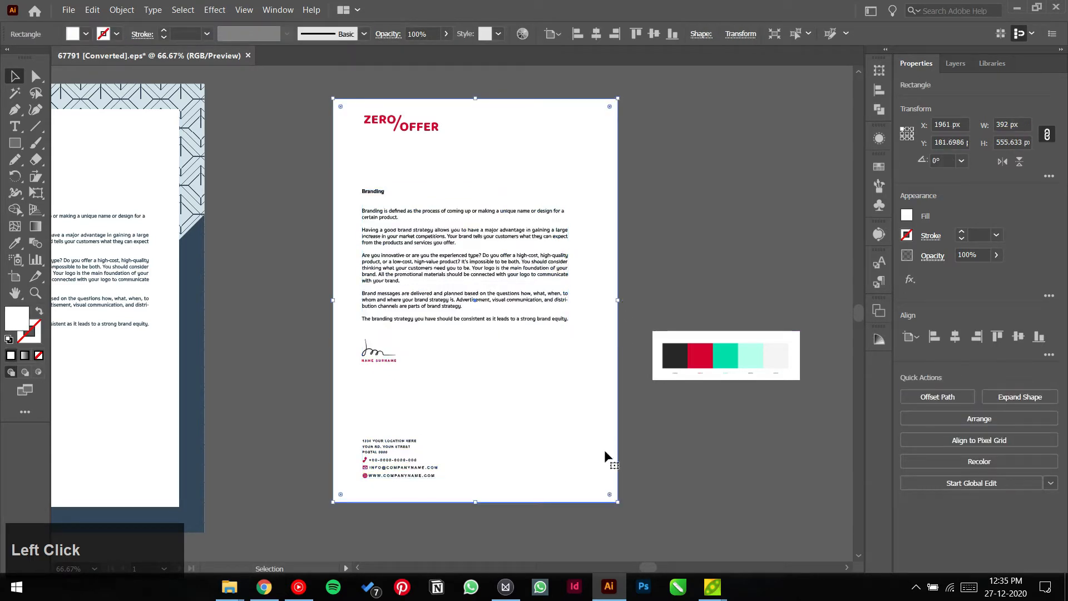
drag(614, 502, 602, 478)
Set the white page beside the template, enlarge it to about 384 × 544 px and place it back behind the letter content
drag(577, 433, 727, 435)
mouse_move(600, 416)
mouse_down()
mouse_move(284, 422)
mouse_move(421, 397)
mouse_move(618, 421)
mouse_move(610, 426)
mouse_move(609, 416)
mouse_up()
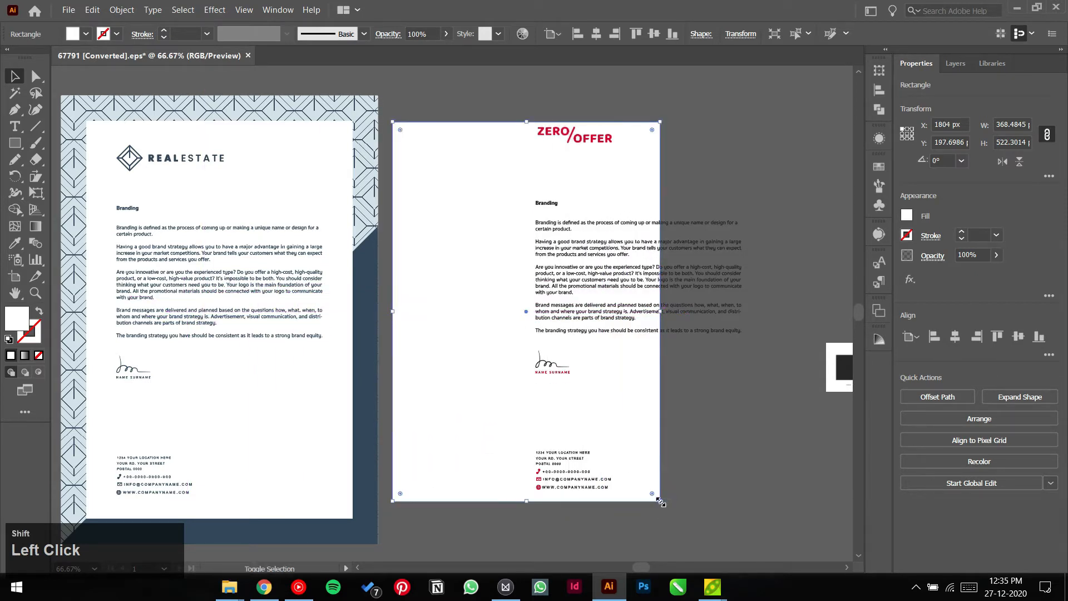
drag(659, 500, 672, 530)
click(729, 484)
key(space)
drag(712, 442, 636, 435)
click(696, 200)
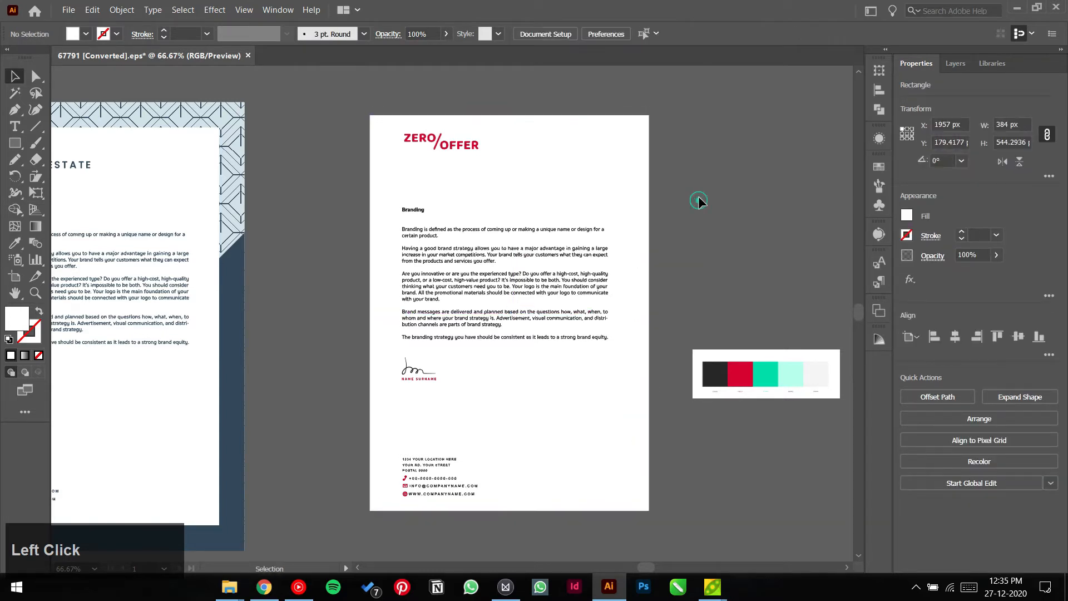
Move the Zero/Offer logo straight down a little, away from the page's upper edge
drag(474, 154, 472, 168)
click(722, 243)
drag(722, 243, 713, 225)
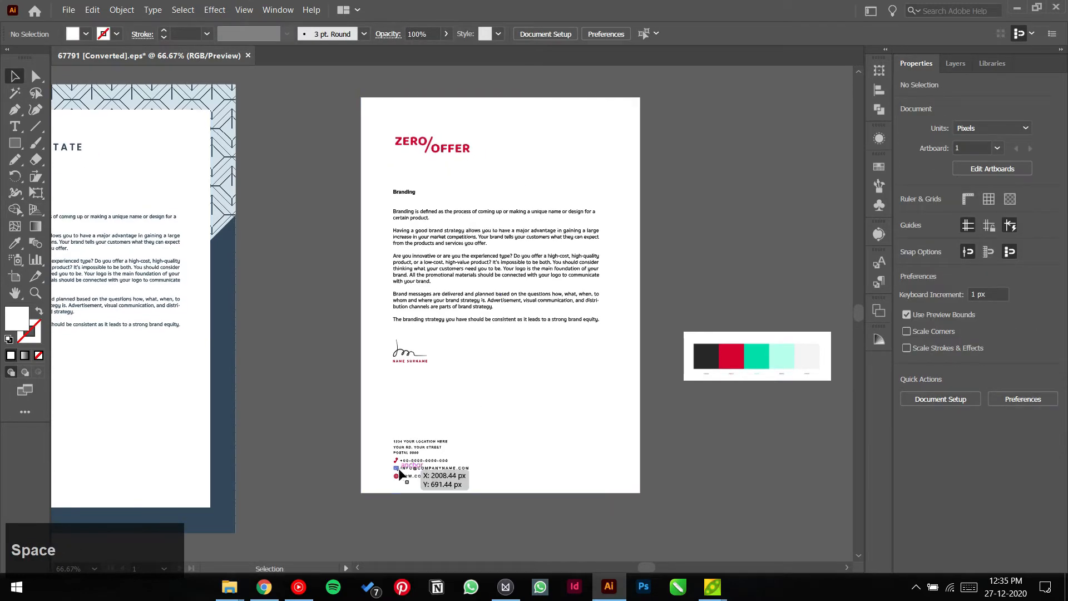
Move the letter text group slightly up and centre it horizontally on the white page
drag(481, 427, 595, 423)
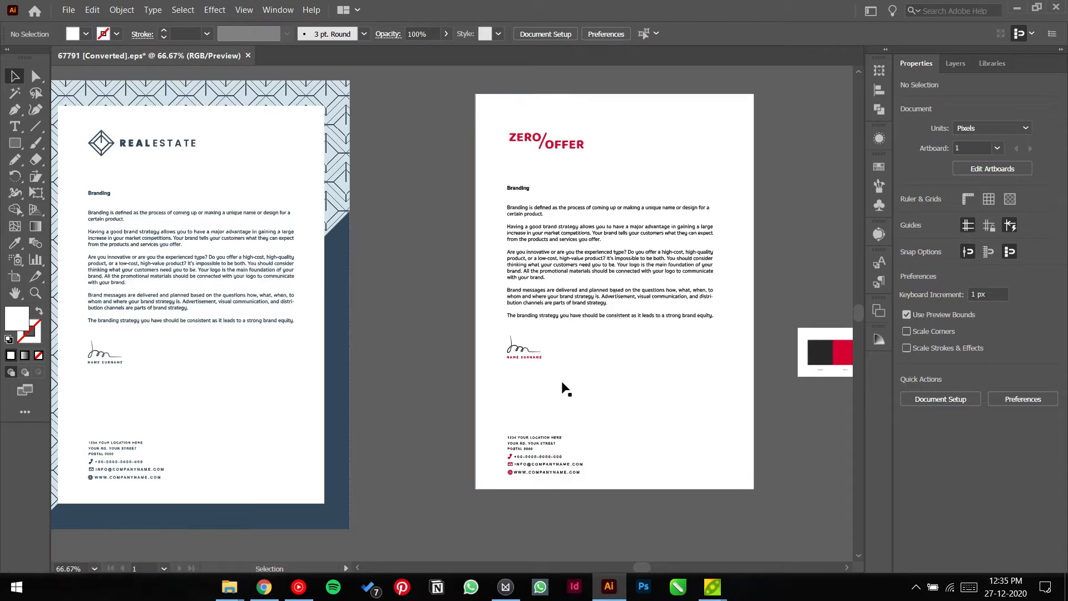
drag(577, 320, 577, 304)
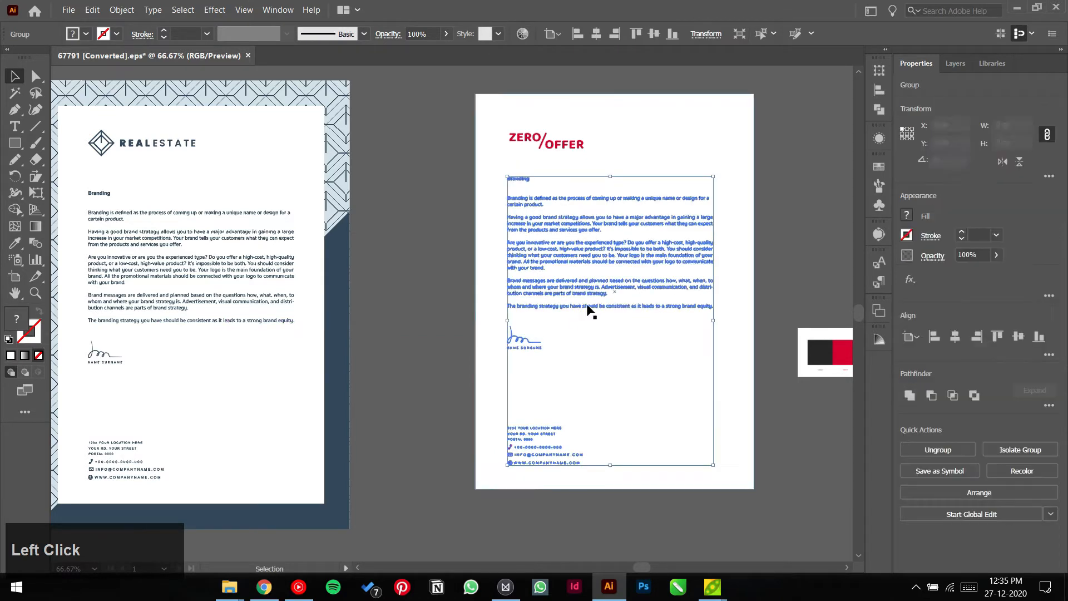
shift+click(690, 139)
click(595, 37)
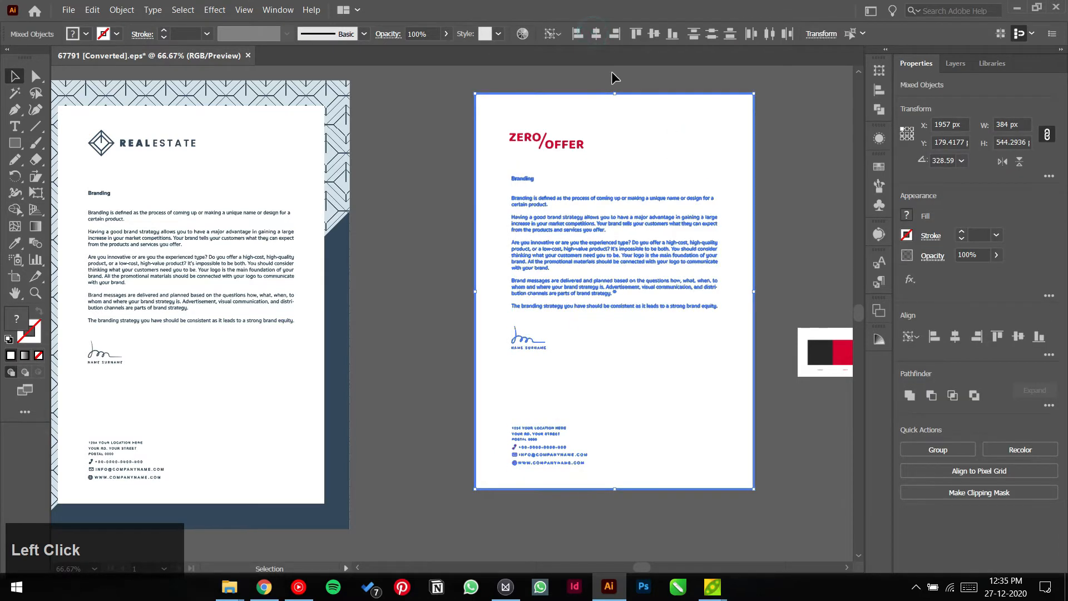
click(612, 71)
Nudge the Zero/Offer logo slightly right to line up with the left edge of the letter text
drag(547, 139, 546, 138)
key(space)
drag(773, 187, 698, 217)
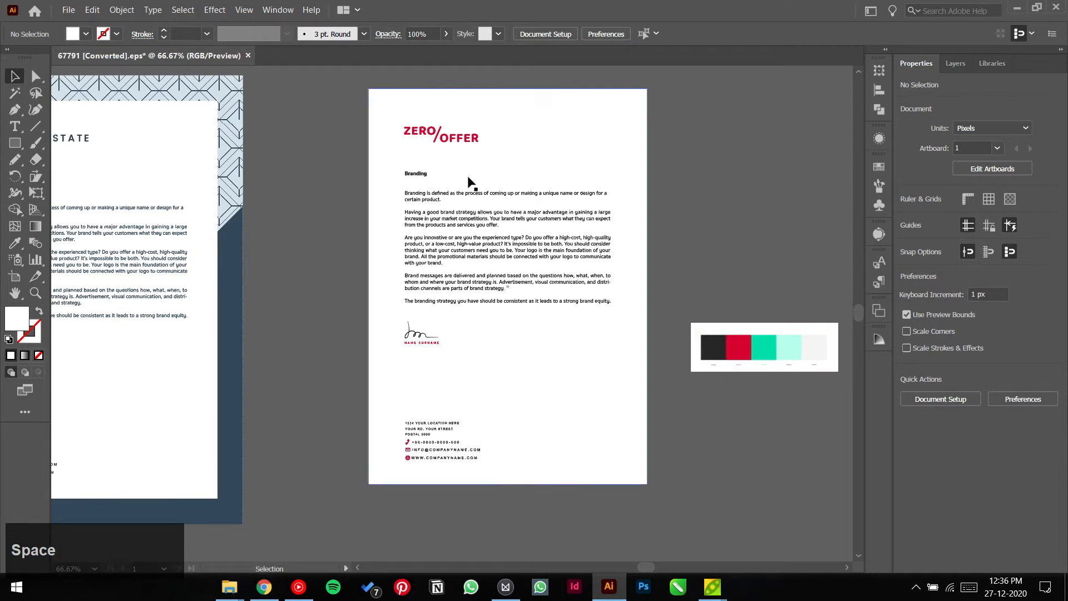
key(alt)
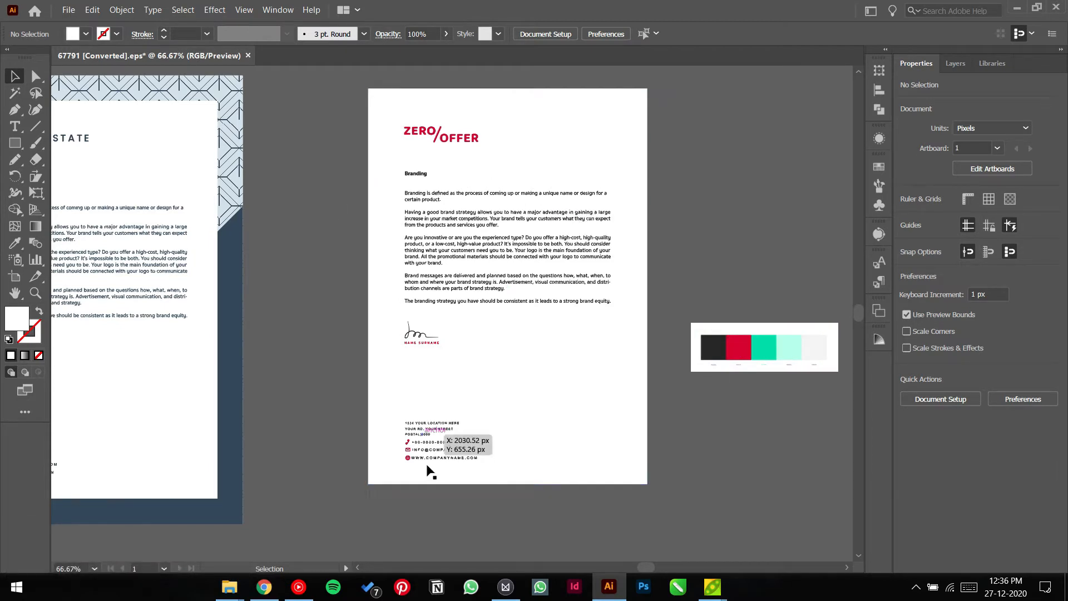
Draw a vertical bar about 7 × 55 px on the page's left edge beside the contact details and fill it with the icons' red
scroll(442, 508, up, 2)
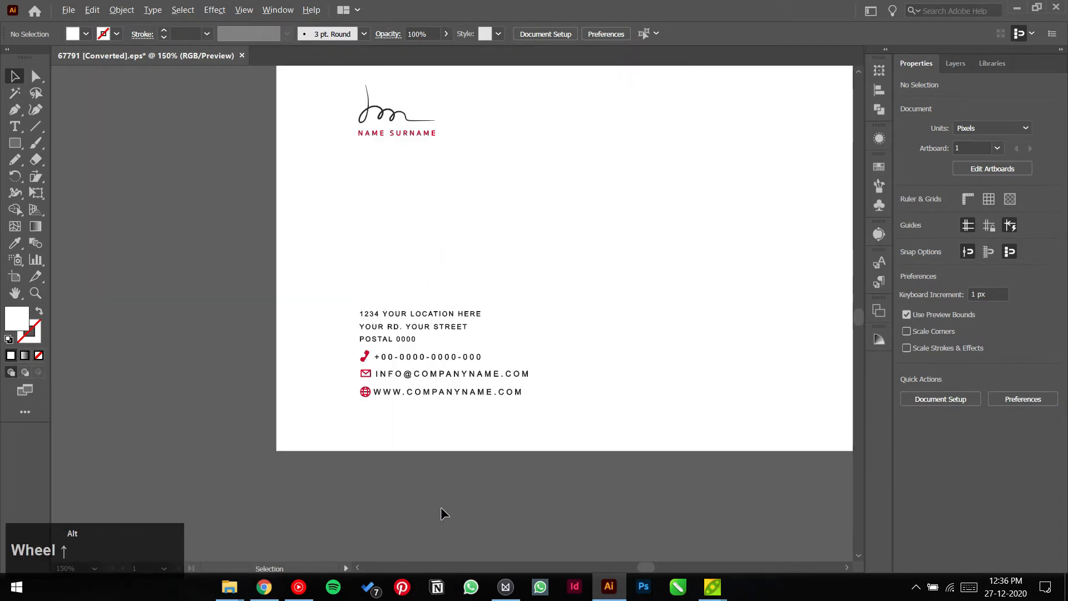
click(15, 143)
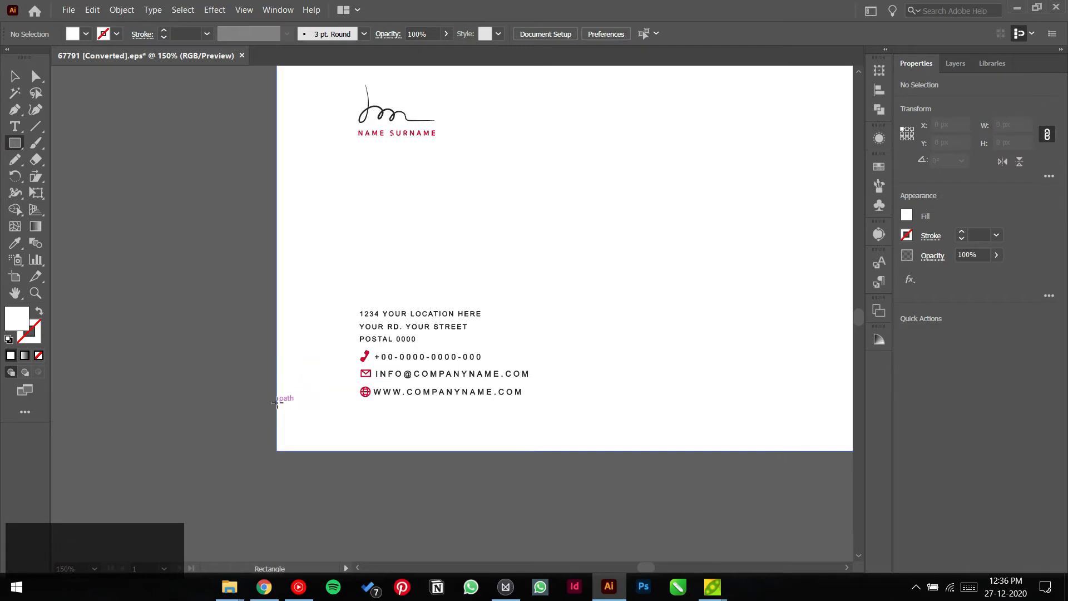
drag(277, 402, 291, 298)
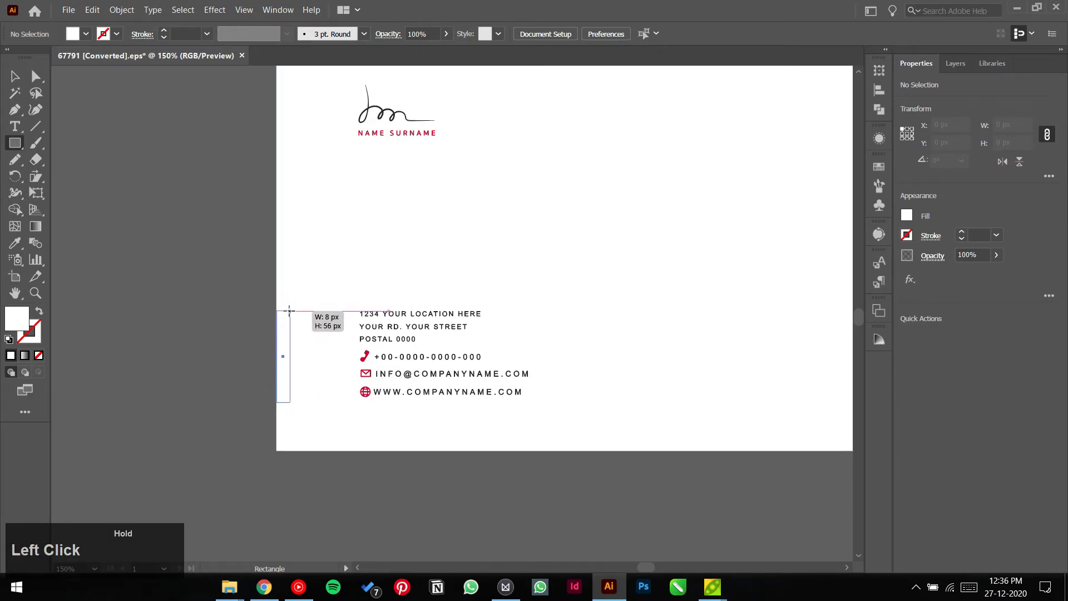
drag(288, 311, 287, 312)
scroll(345, 385, up, 2)
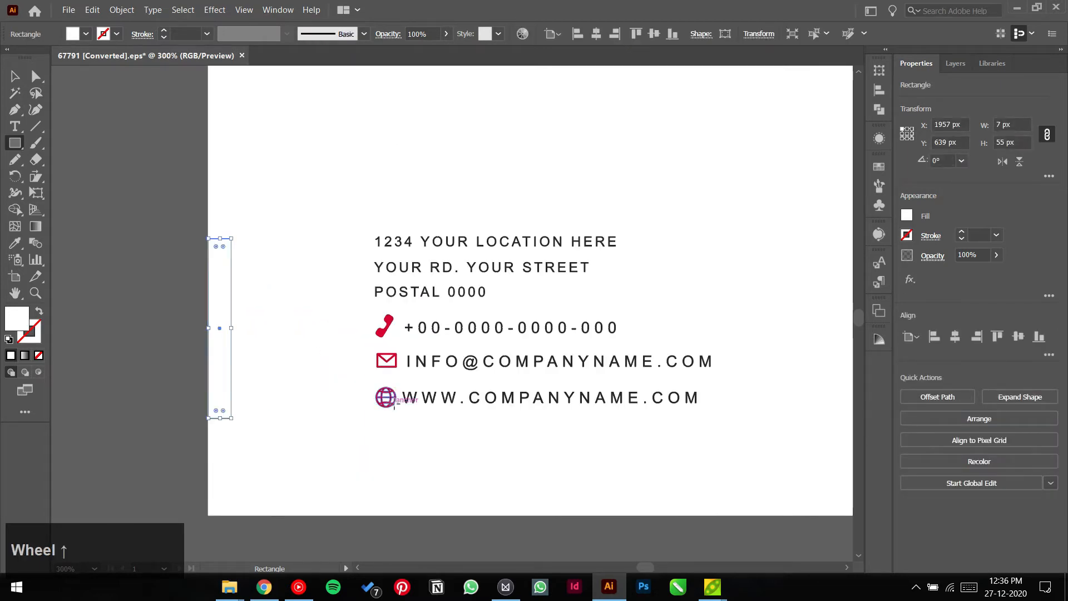
key(i)
click(384, 325)
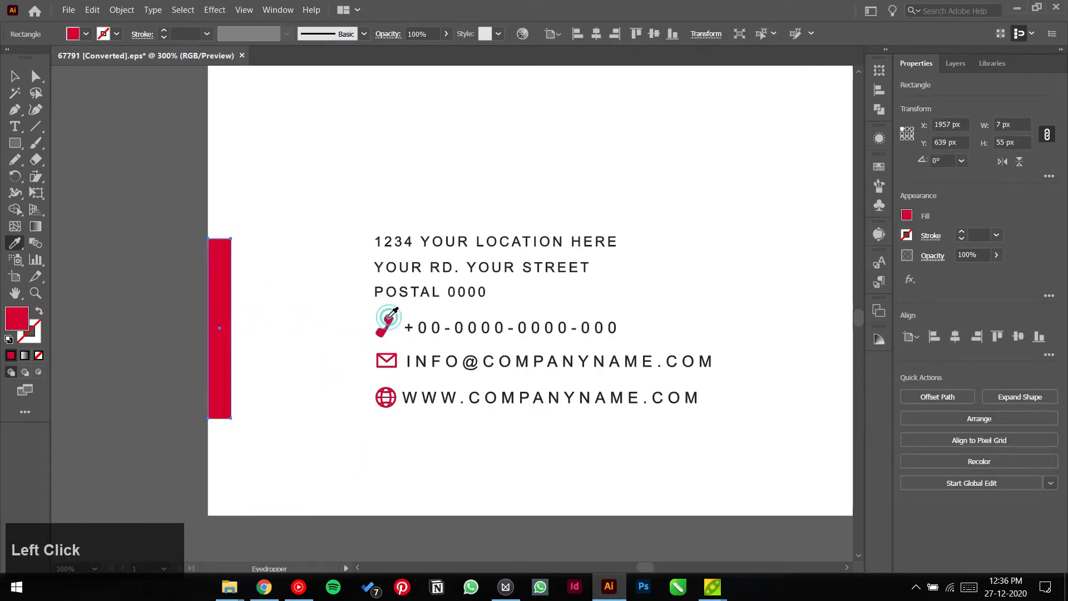
Align the red bar flush with the left edge of the white page
key(v)
click(171, 329)
click(220, 331)
shift+click(246, 331)
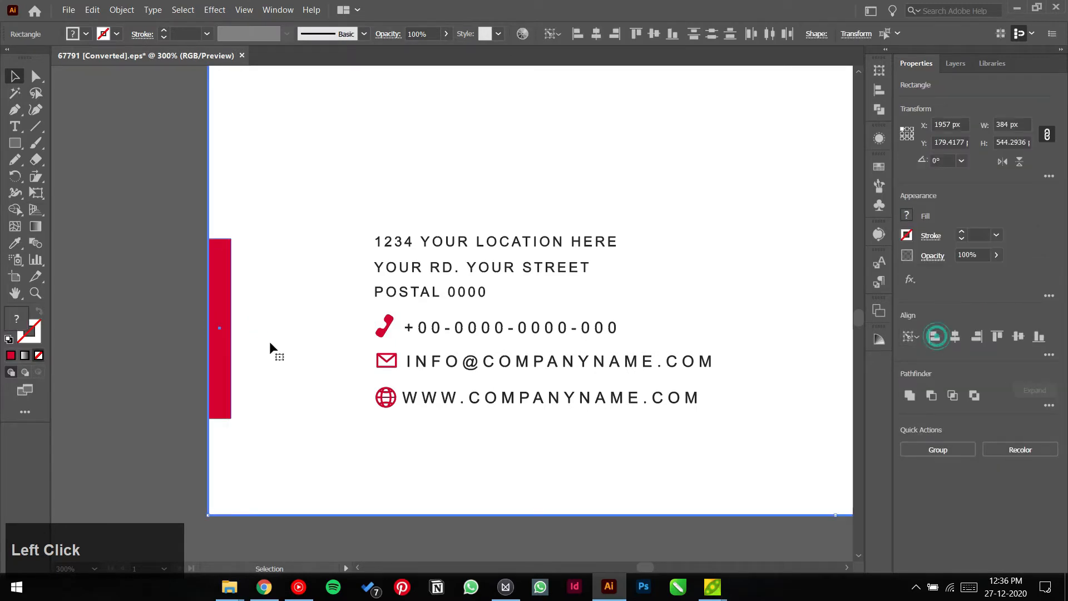
click(148, 346)
Examine the letterhead with its red side bar, both as a whole beside the template and close up at the contact details
scroll(211, 351, down, 4)
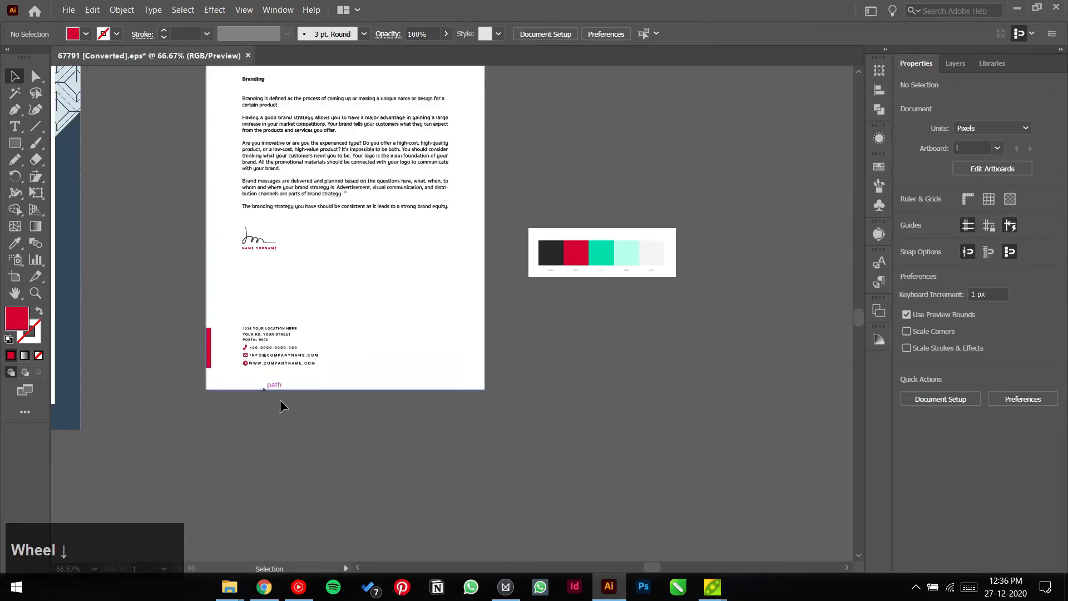
click(282, 401)
drag(392, 299, 552, 377)
scroll(552, 362, down, 1)
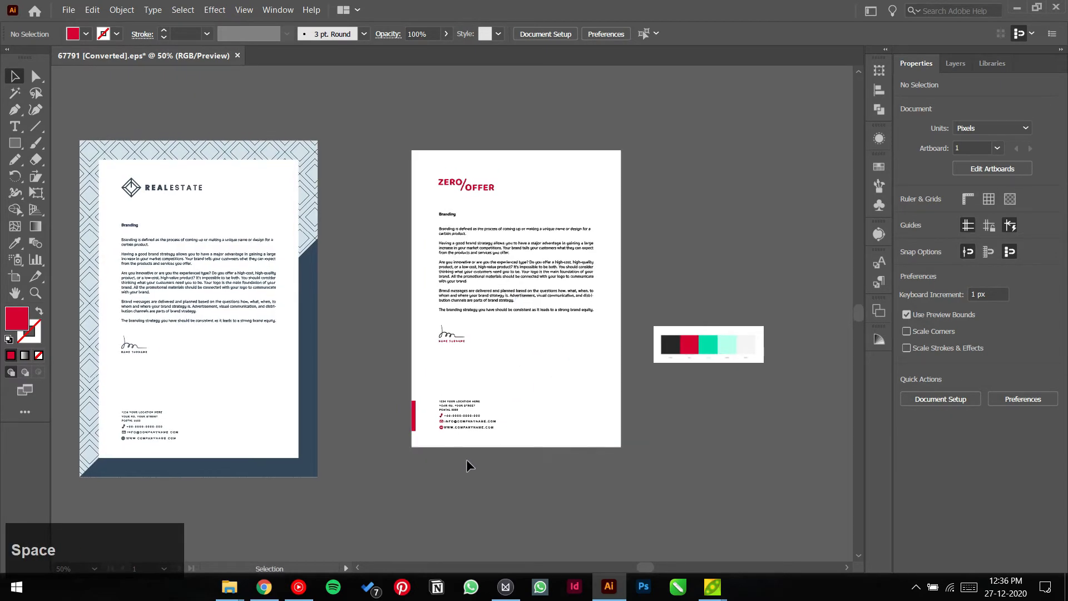
scroll(494, 458, up, 3)
scroll(492, 453, down, 2)
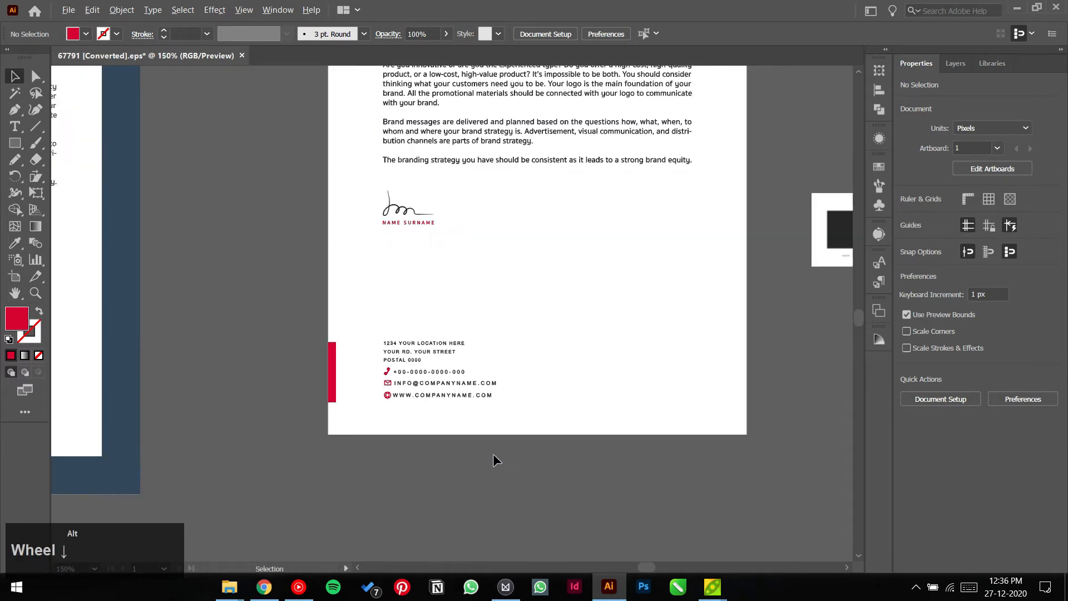
drag(493, 458, 510, 424)
scroll(488, 412, up, 3)
scroll(573, 439, down, 1)
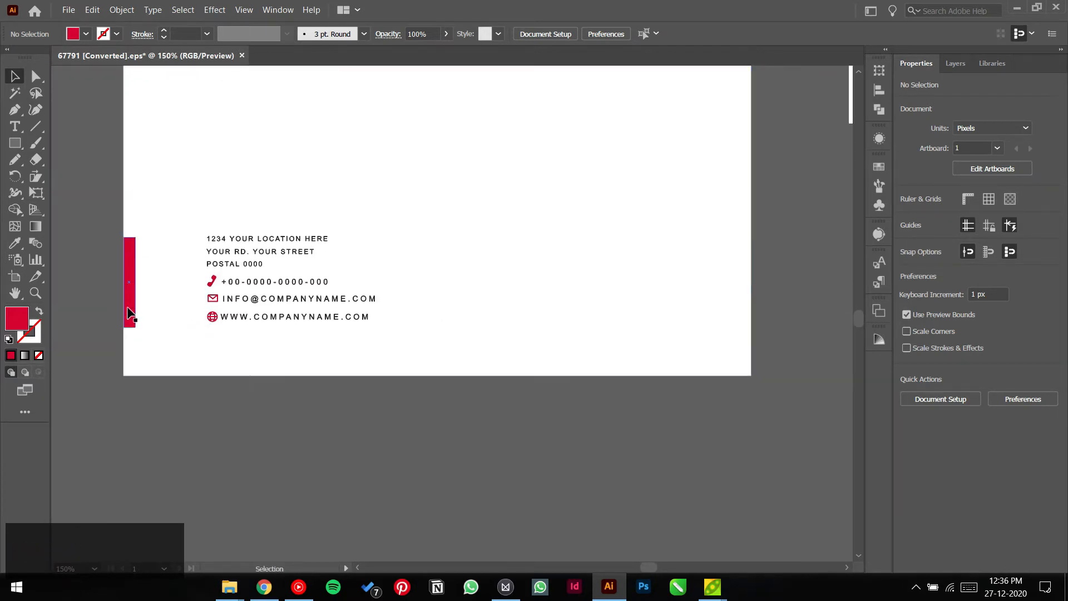
Move the red bar off the side edge, rotate it to horizontal and align it centred on the page's bottom edge
drag(136, 308, 483, 353)
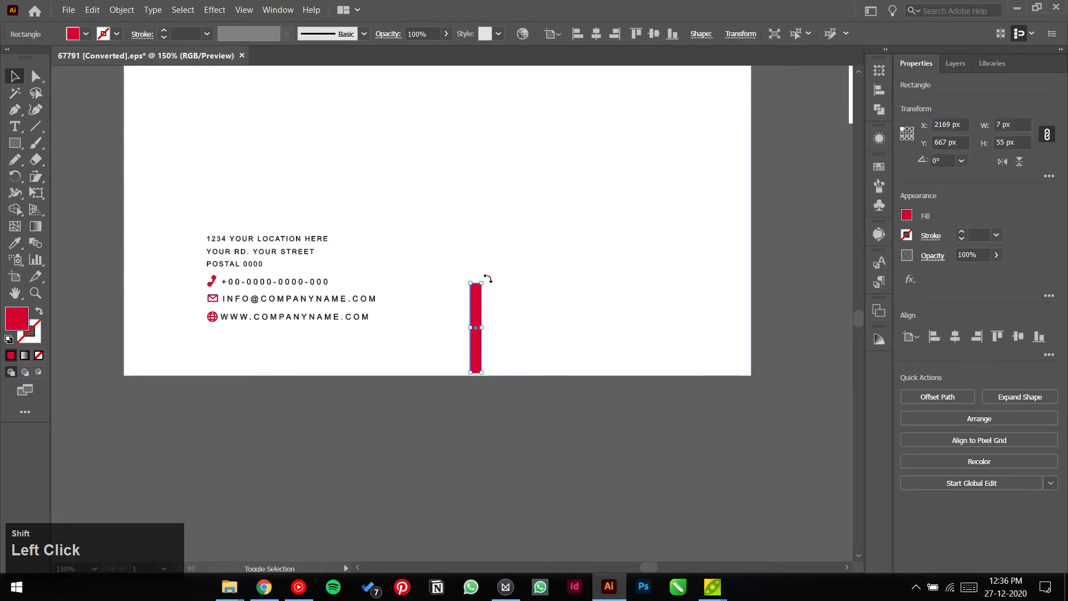
drag(486, 278, 527, 347)
shift+click(629, 119)
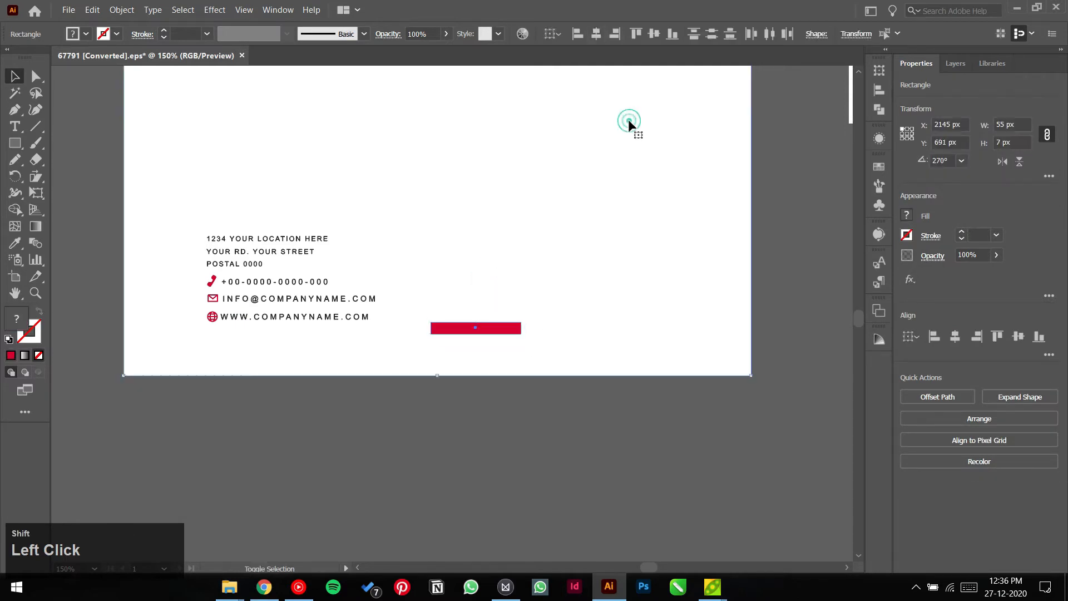
click(671, 35)
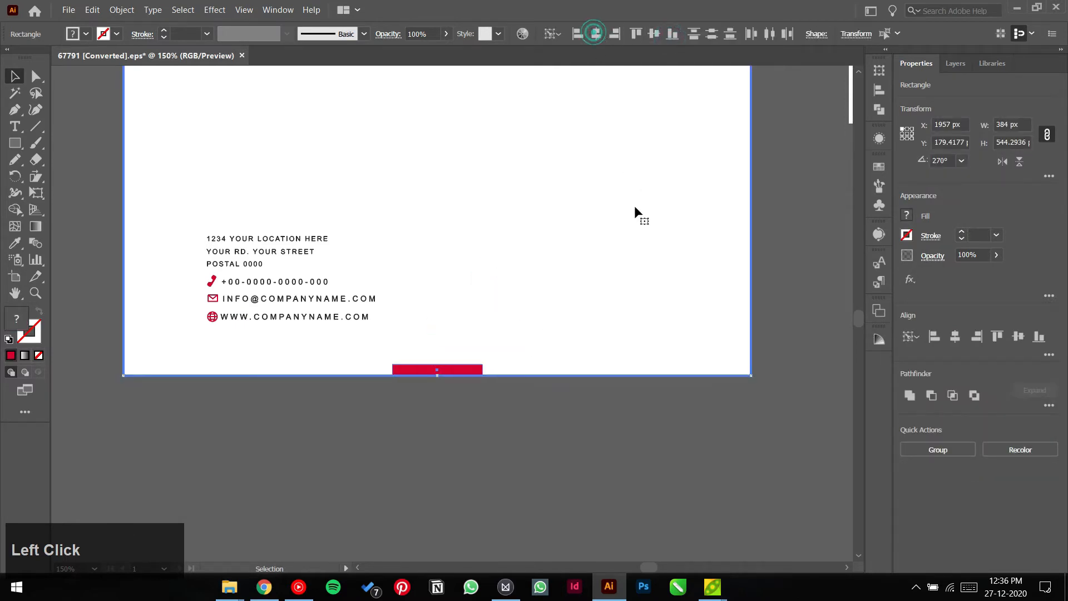
click(776, 254)
Stretch the horizontal red bar to the full 384 px page width and increase its height to about 9 px
click(480, 369)
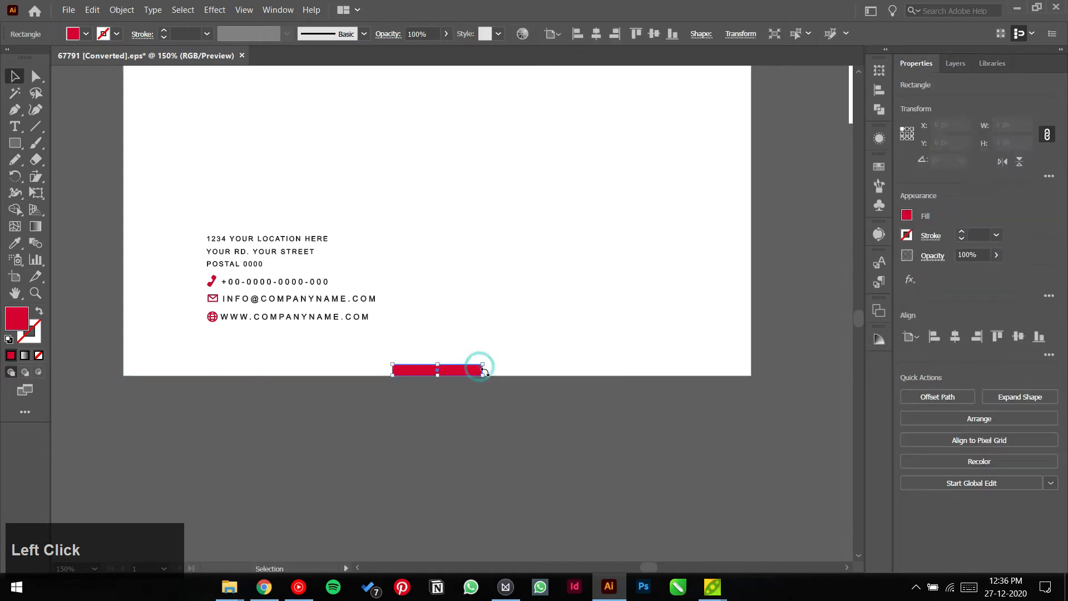
drag(484, 367, 754, 365)
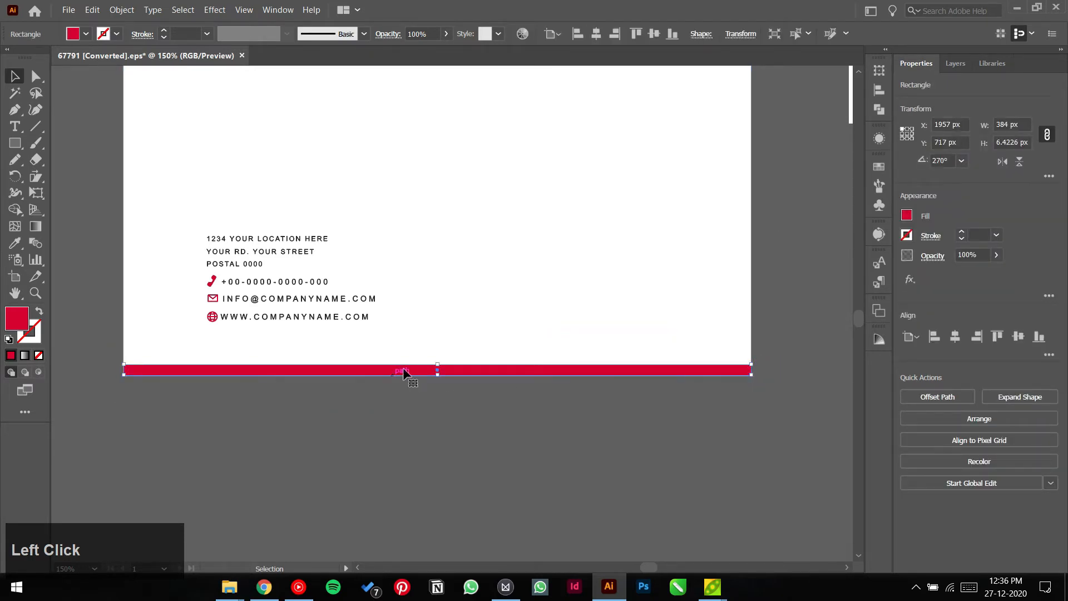
drag(437, 365, 437, 359)
click(434, 407)
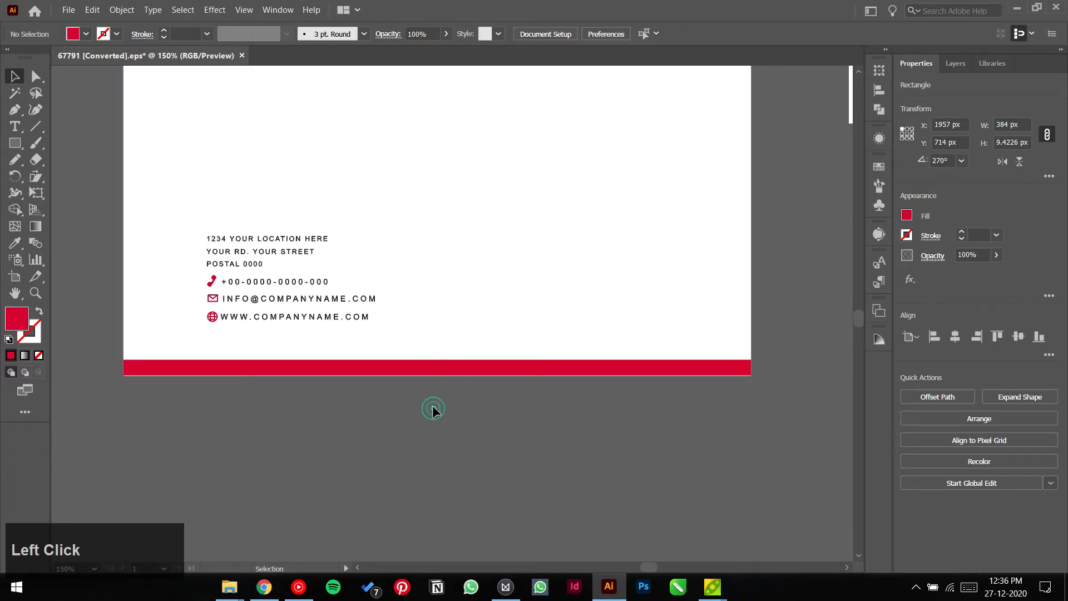
Align the full-width red bar flush with the bottom edge of the white page
scroll(438, 404, down, 4)
scroll(490, 414, up, 2)
drag(490, 407, 515, 435)
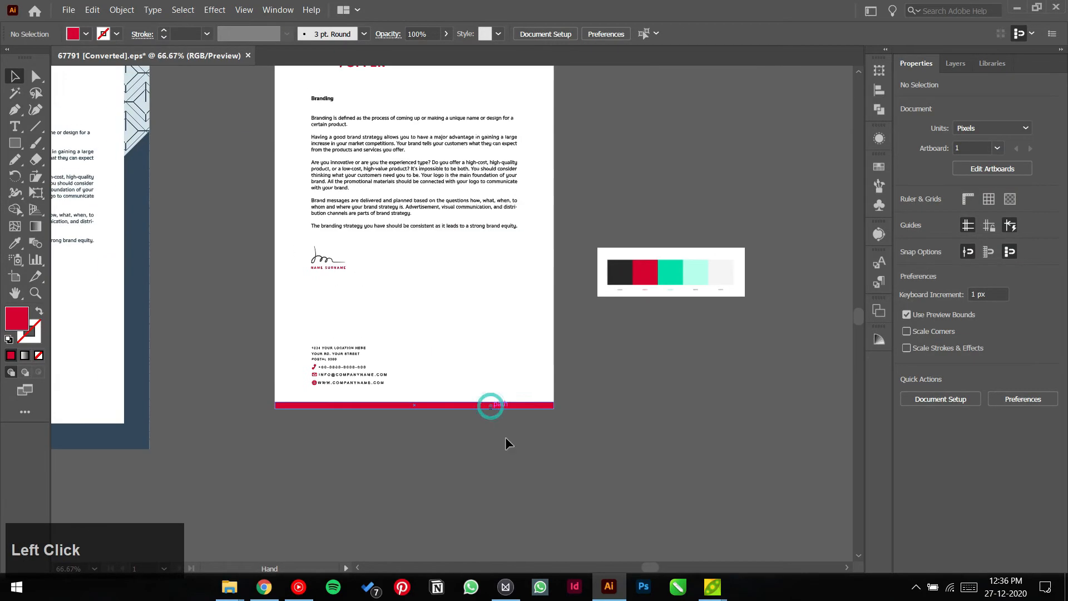
scroll(438, 435, up, 1)
scroll(439, 435, up, 3)
click(439, 422)
shift+click(549, 346)
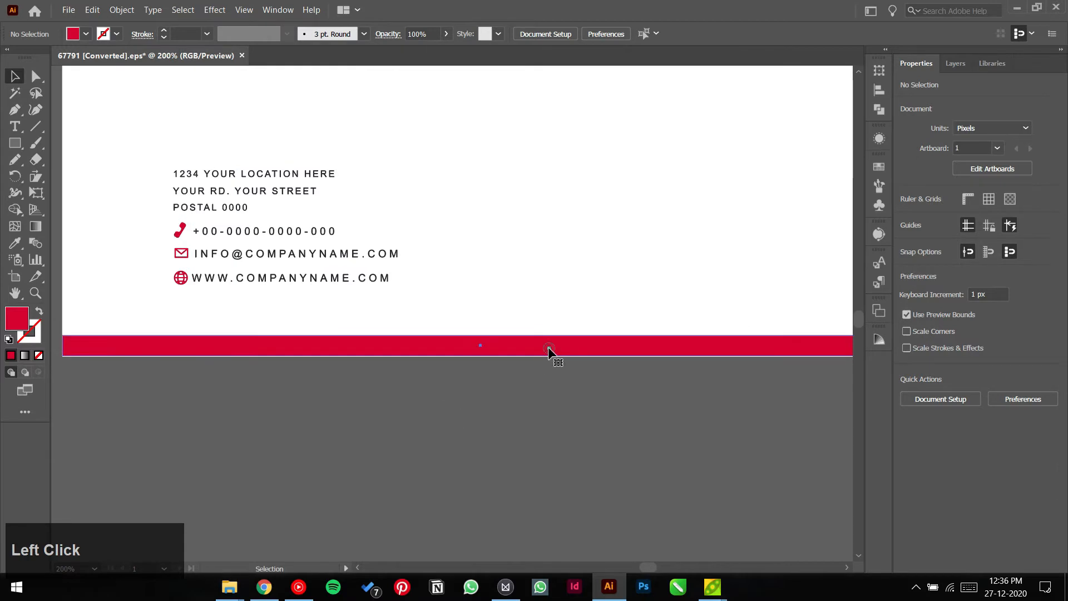
shift+click(563, 290)
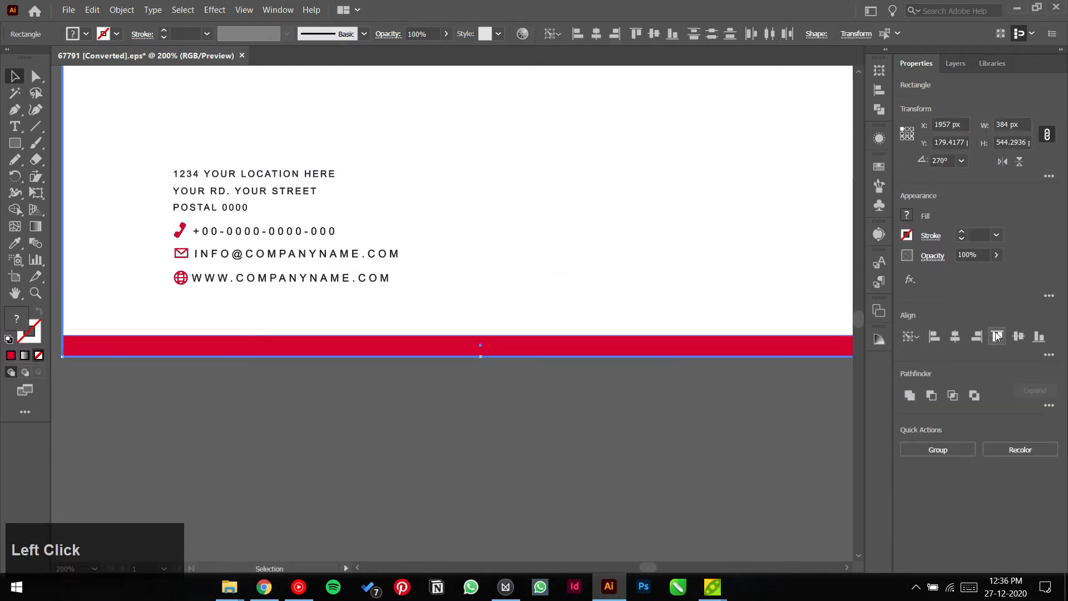
click(1038, 338)
click(634, 425)
Increase the red bar's height upwards to about 13 px
click(514, 349)
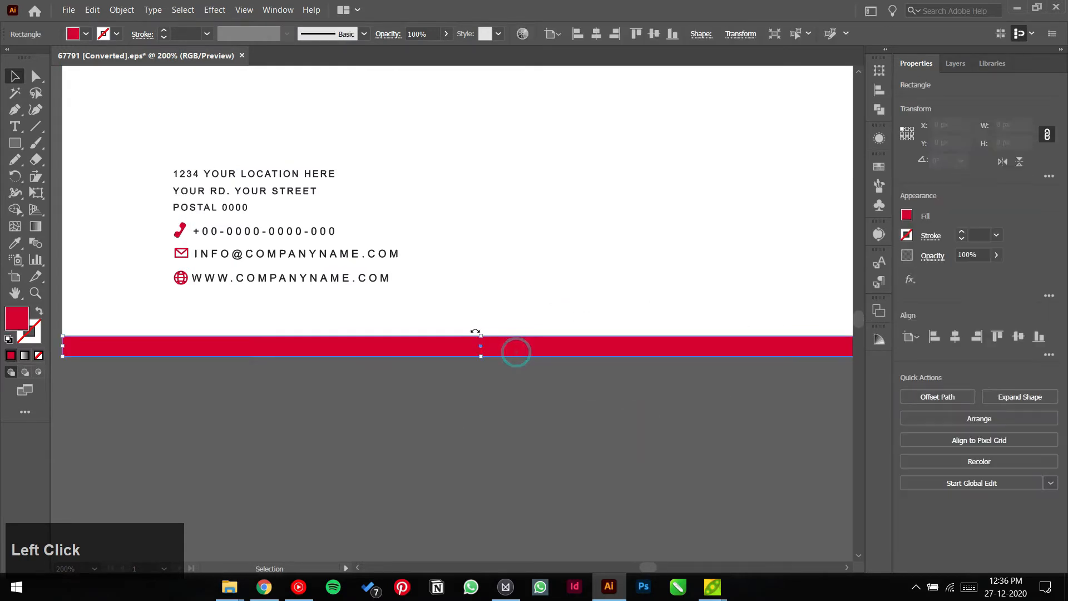
drag(484, 338, 483, 330)
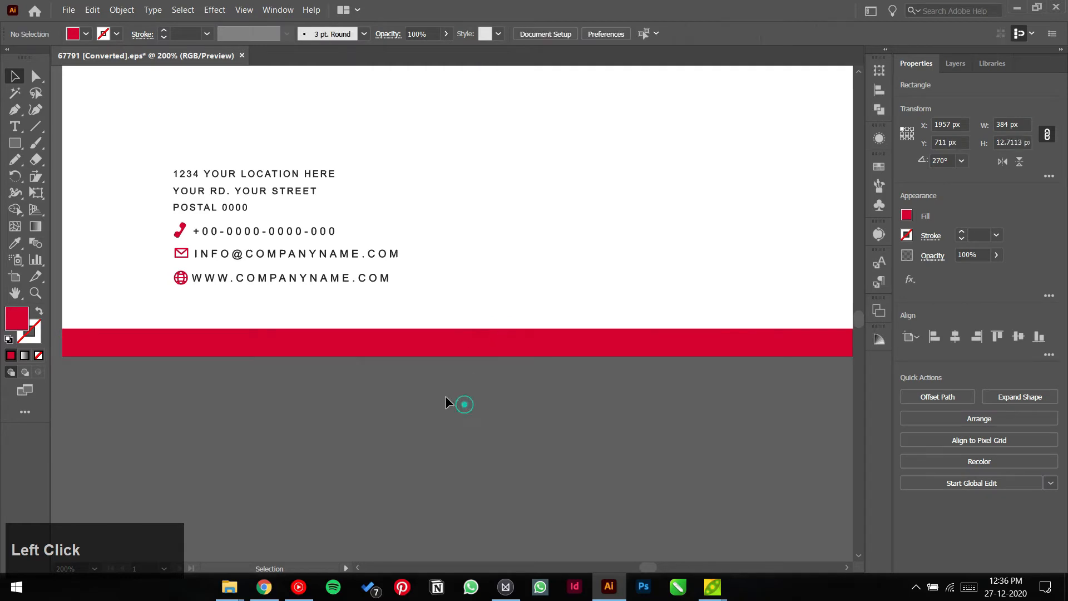
click(453, 398)
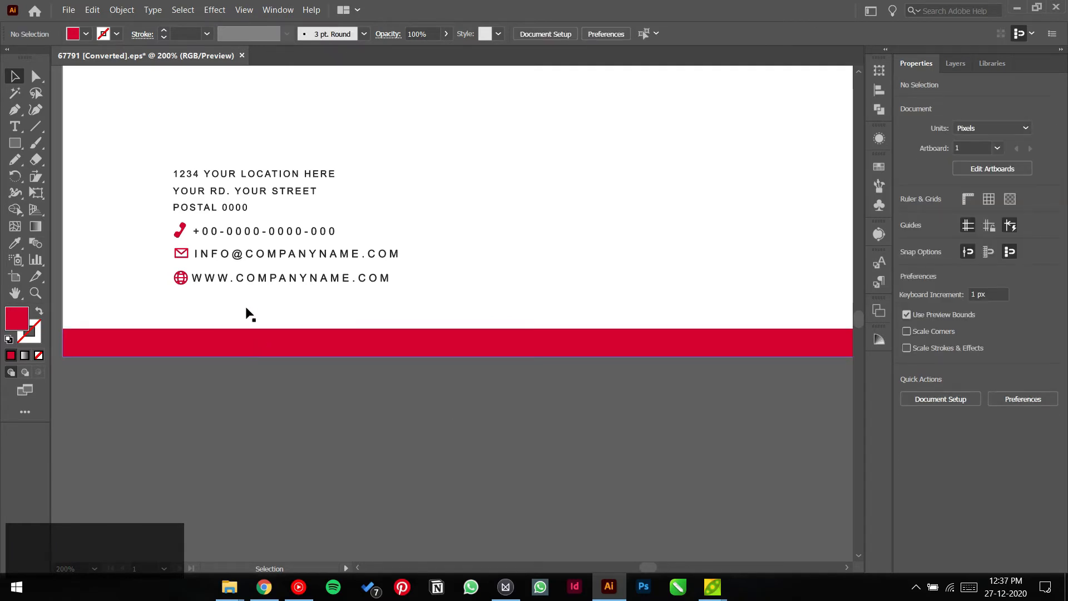
Lock the white page background so the content above it can be selected on its own
scroll(246, 307, up, 1)
drag(281, 307, 296, 288)
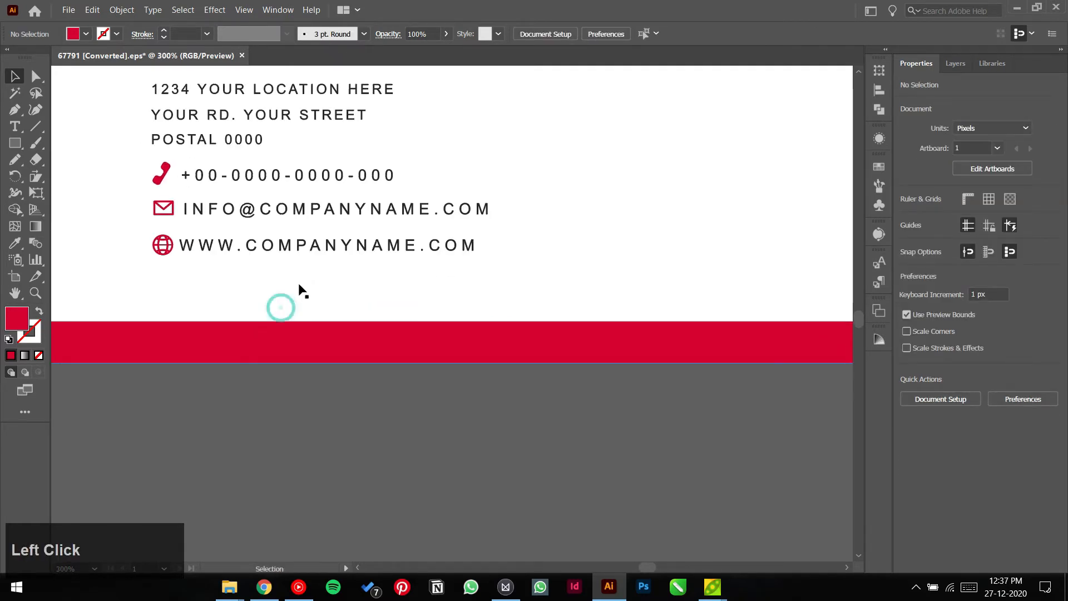
click(358, 279)
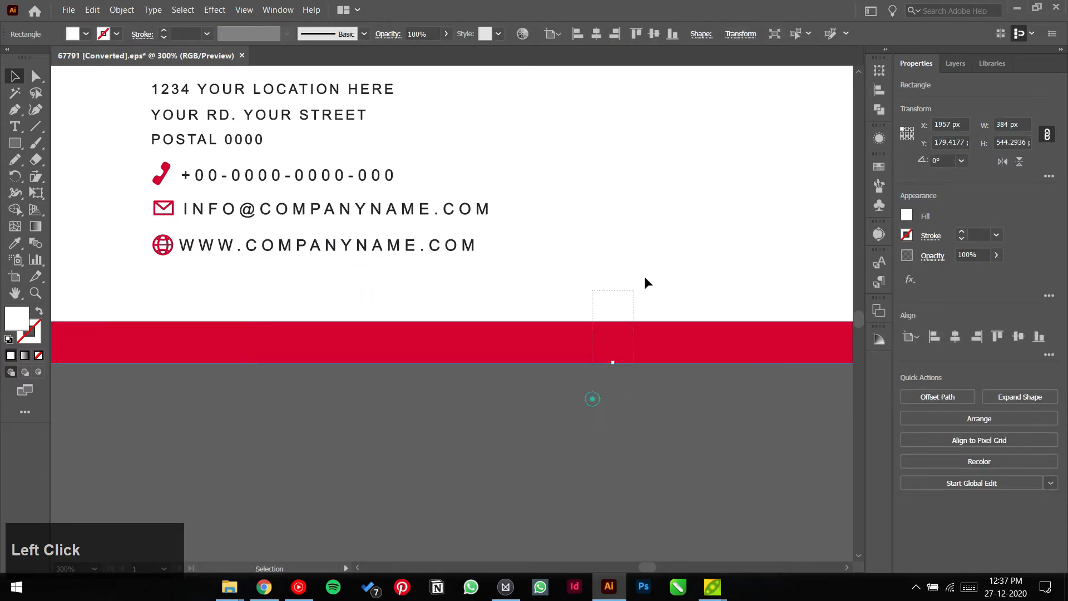
key(ctrl+2)
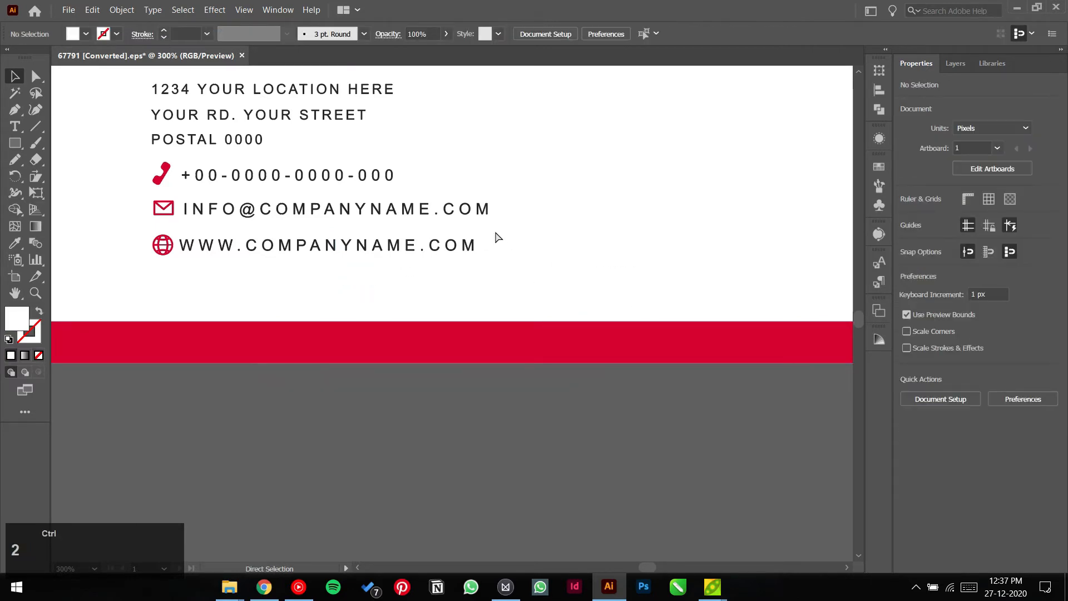
Cut the web address line from the contact details, drop its globe icon and place the pasted address text on the red bar
drag(496, 232, 125, 269)
key(ctrl+x)
key(ctrl+x)
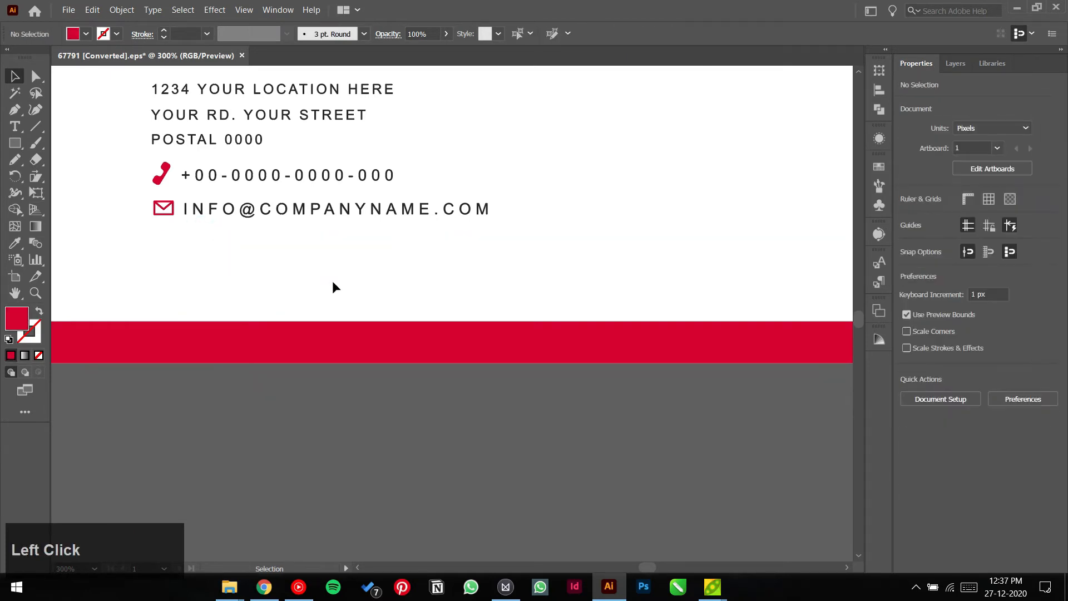
key(ctrl+v)
drag(481, 309, 565, 347)
Colour the web address on the red bar white, sampled from the page
key(i)
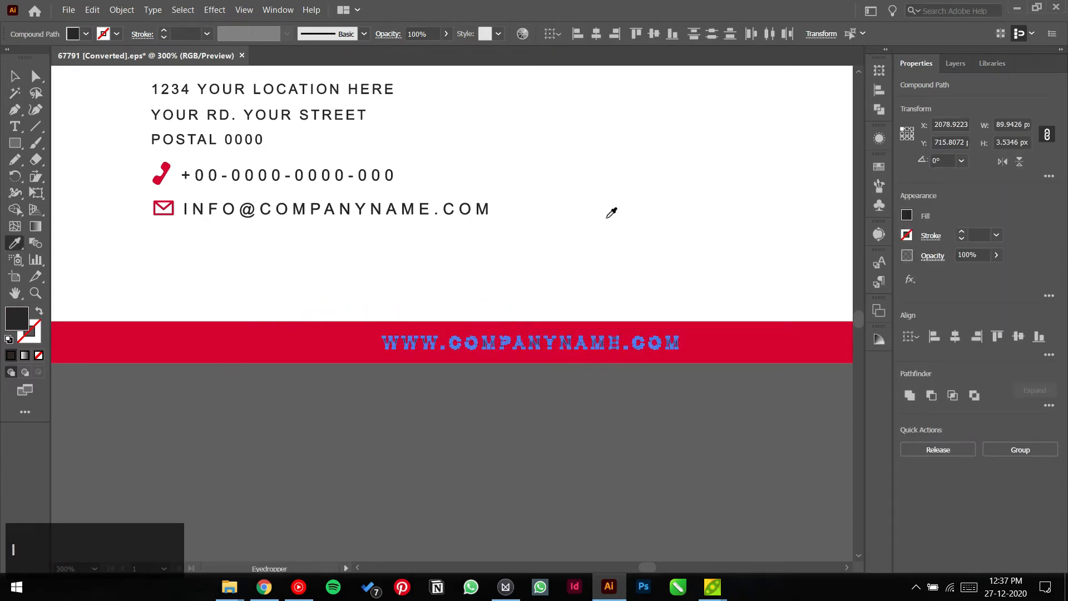
key(v)
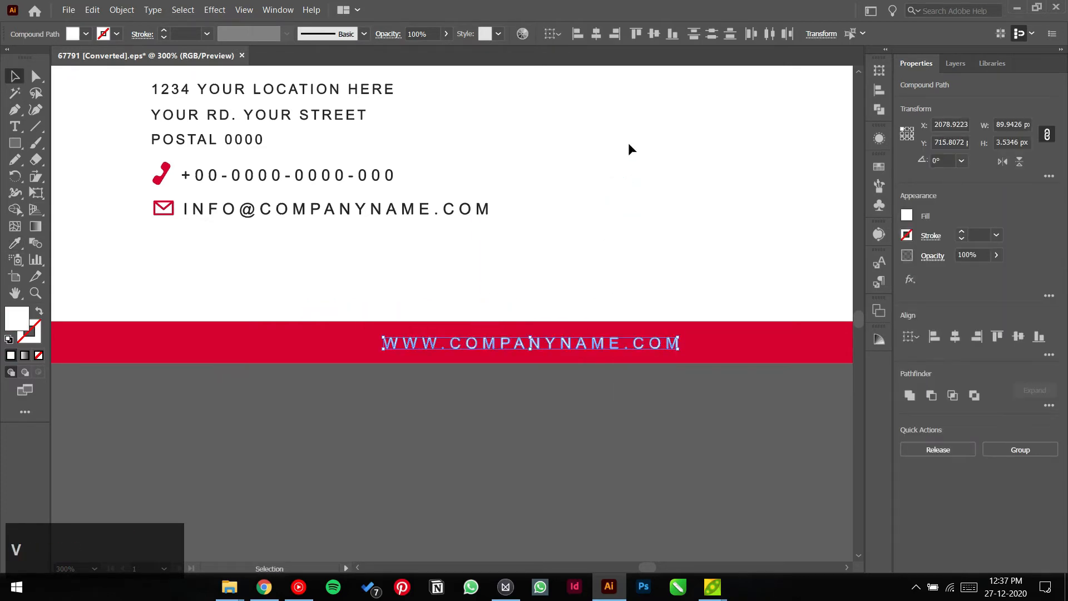
click(596, 34)
key(ctrl+z)
click(582, 426)
scroll(549, 414, up, 1)
drag(572, 410, 536, 401)
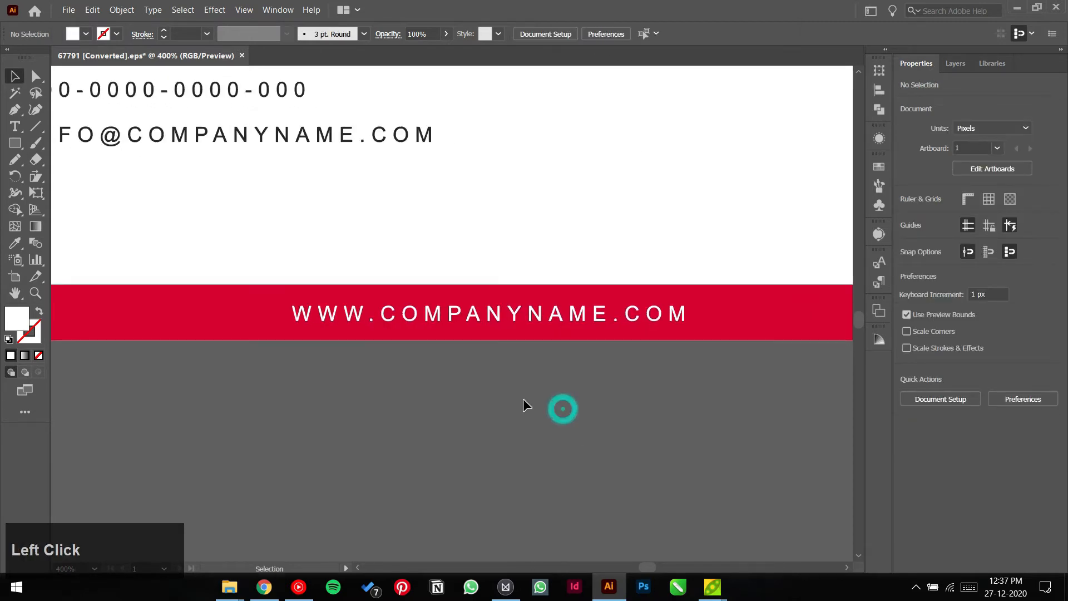
key(t)
click(282, 378)
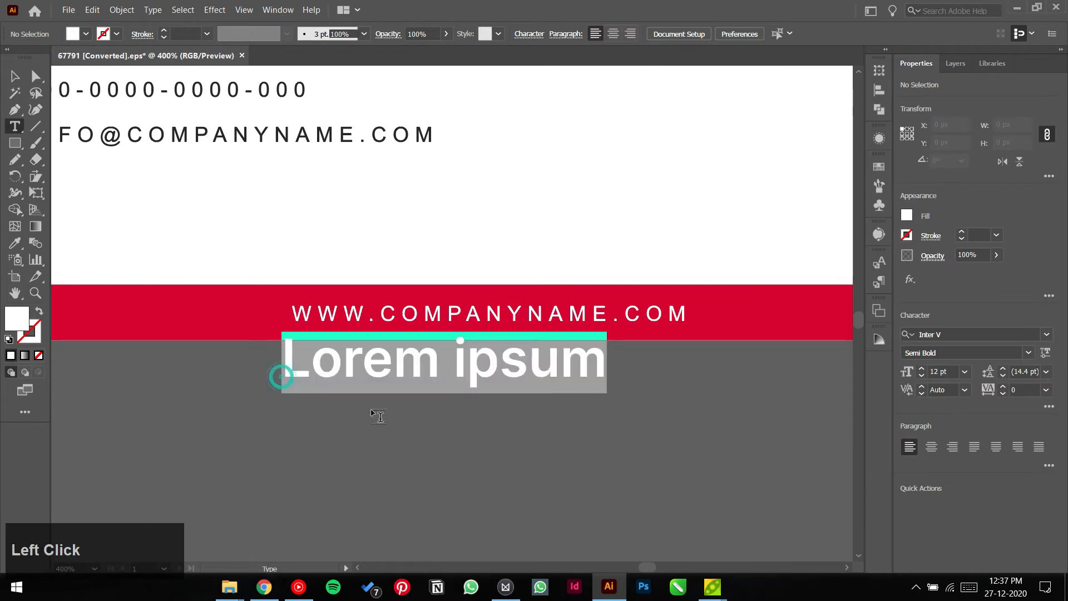
key(ctrl+shift+comma)
key(ctrl+shift+comma)
key(ctrl+shift+comma)
key(ctrl+shift+comma)
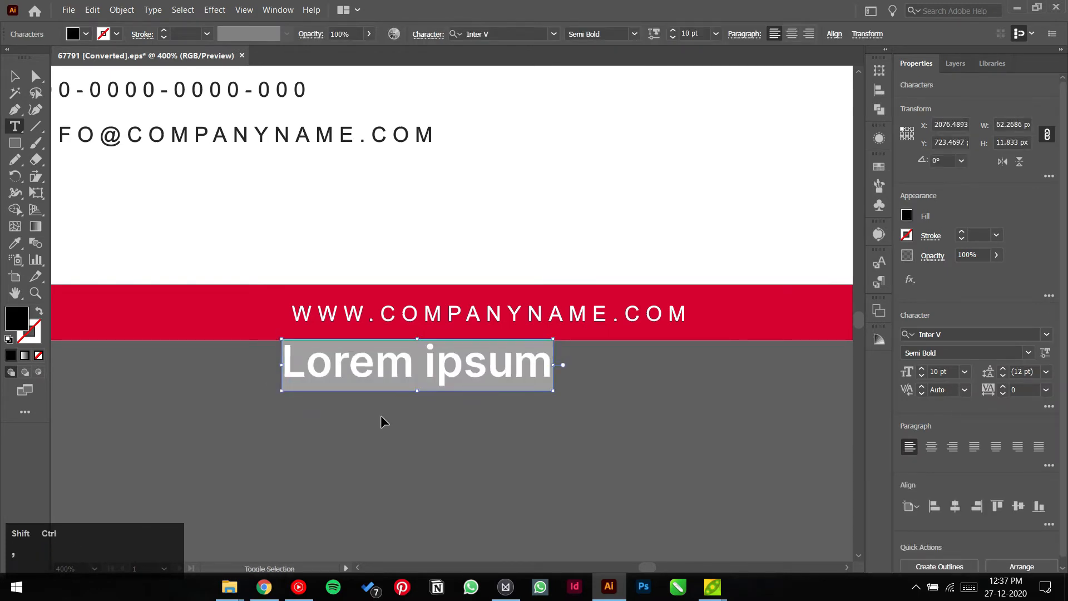
text(W)
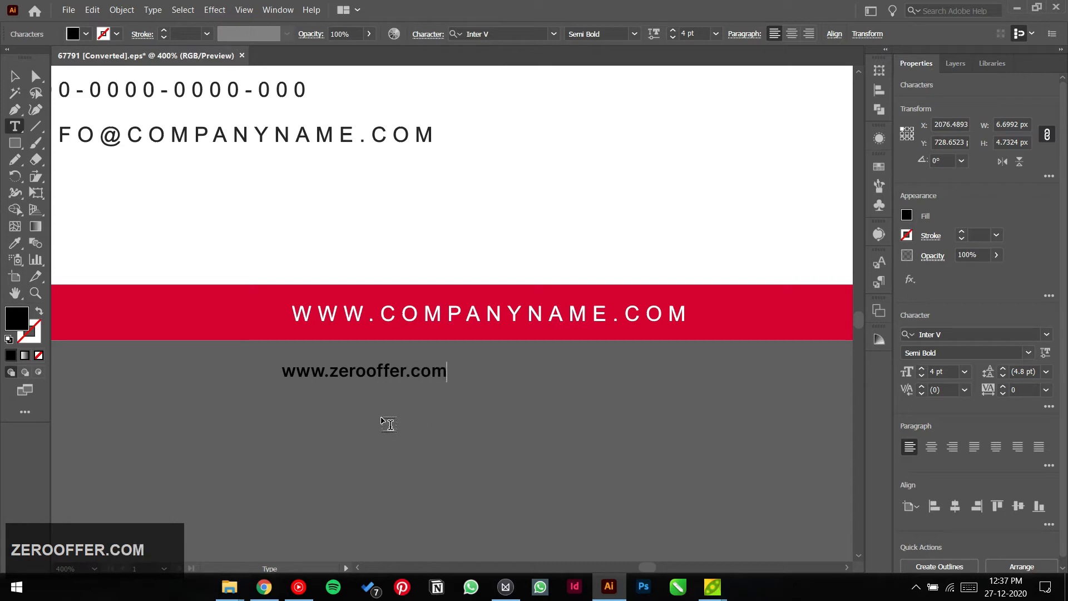
click(15, 76)
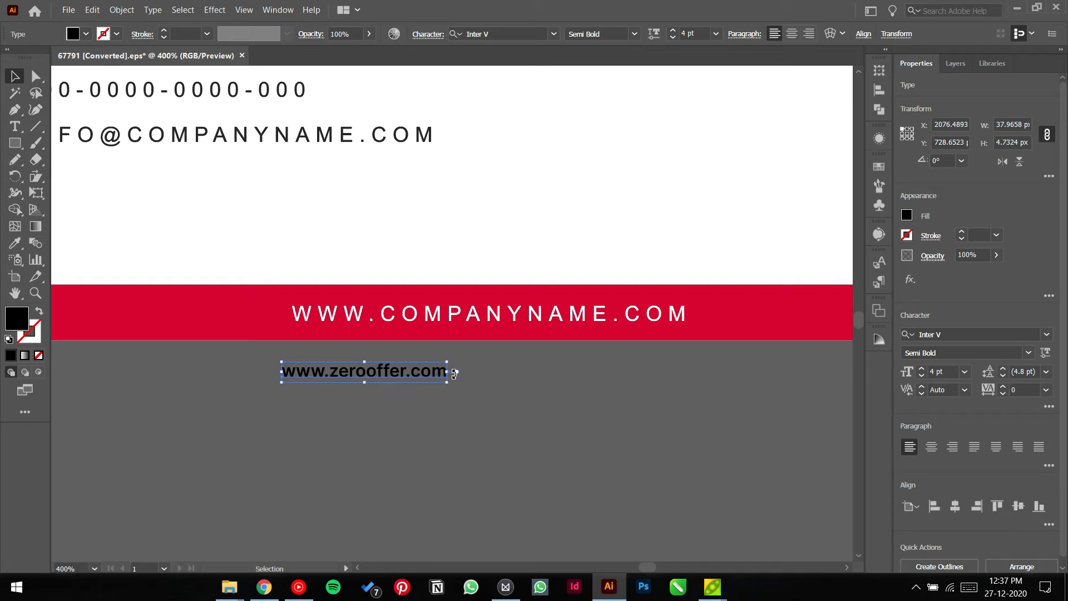
key(alt+Right)
key(alt+Right)
key(alt+Right)
key(alt+Right)
key(alt+Right)
key(alt+Right)
key(alt+Right)
key(alt+Right)
key(alt+Right)
key(alt+Right)
key(alt+Right)
key(alt+Right)
key(alt+Right)
key(alt+Right)
key(alt+Right)
key(alt+Right)
key(alt+Right)
key(alt+Right)
key(alt+Right)
key(alt+Right)
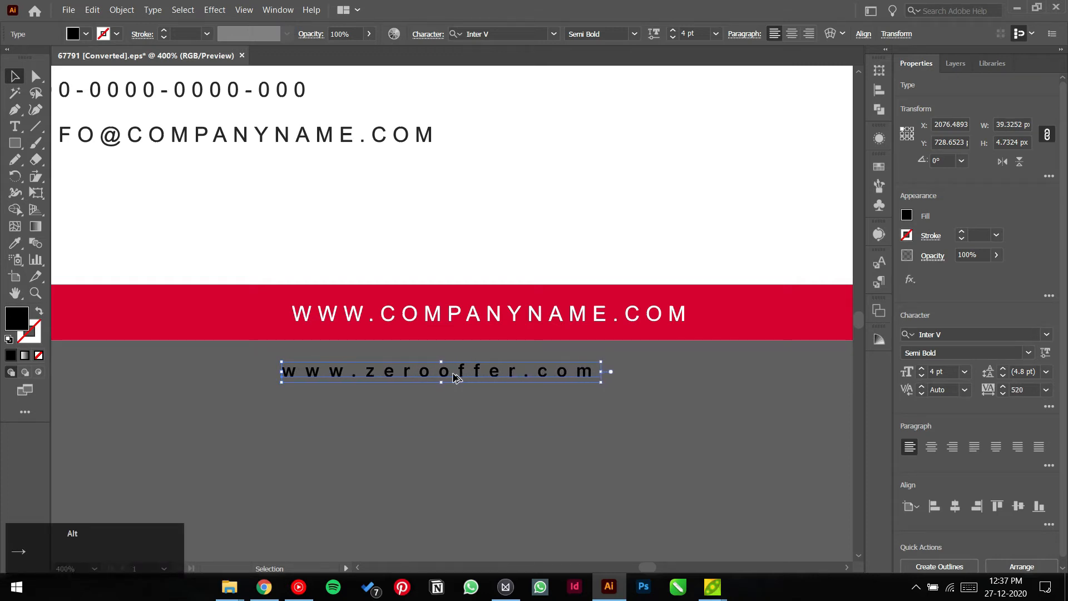
key(alt+Left)
key(alt+Left)
key(alt+Left)
key(alt+Left)
key(alt+Left)
key(alt+Left)
key(alt+Left)
key(alt+Left)
key(alt+Left)
key(alt+Left)
key(alt+Left)
key(alt+Left)
key(alt+Left)
key(alt+Left)
key(alt+Left)
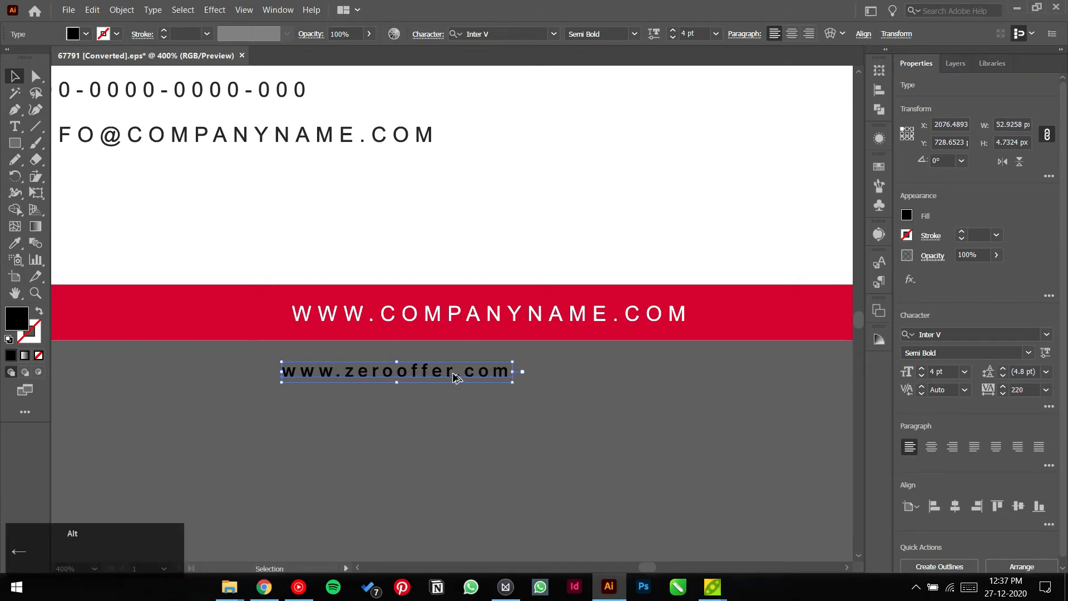
key(alt+Left)
key(alt+Left)
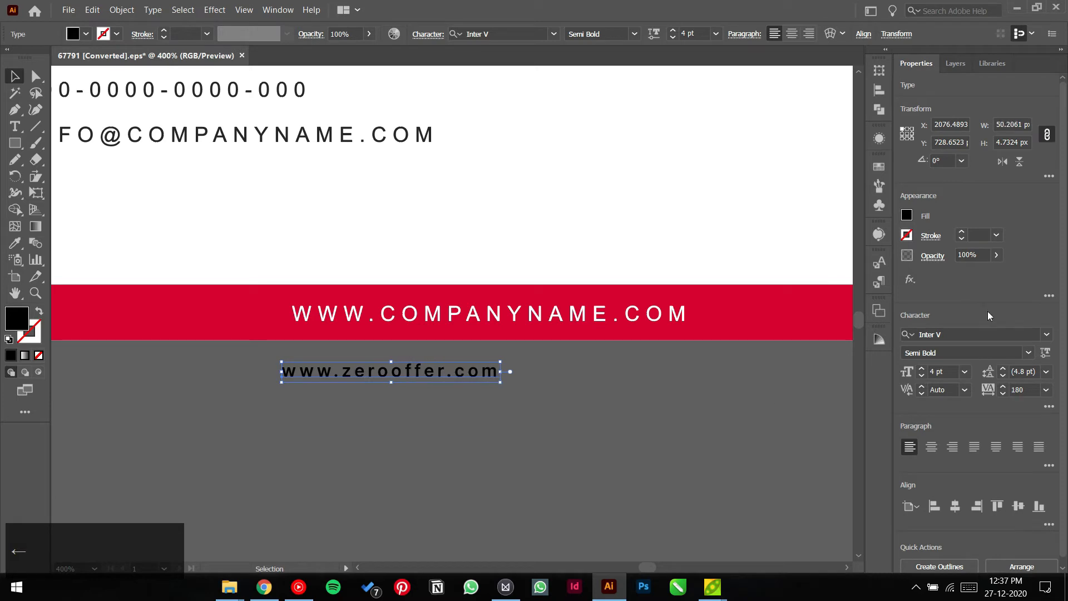
click(1029, 353)
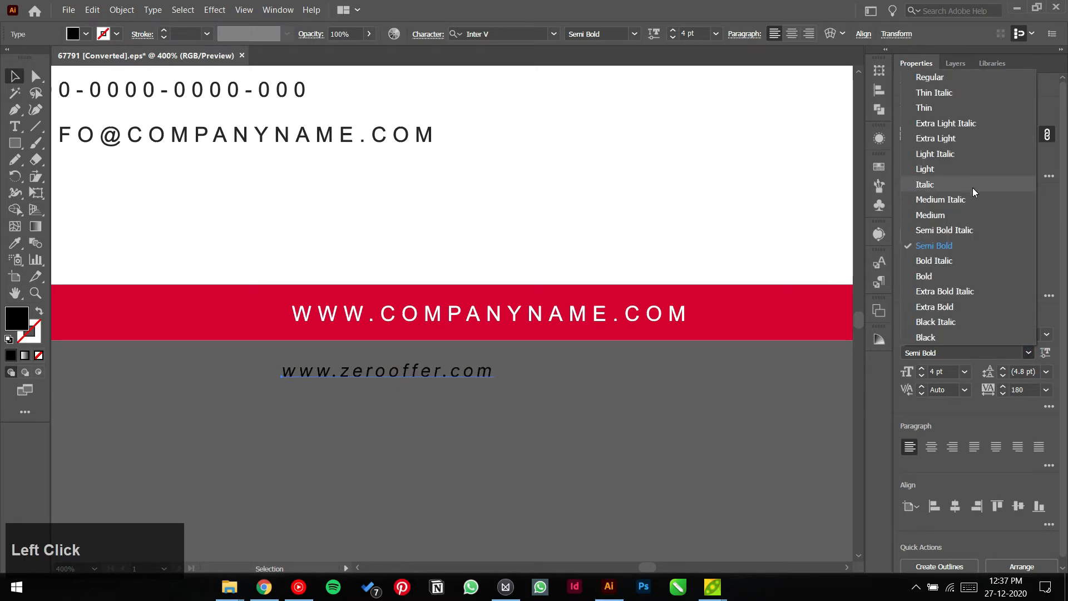
click(976, 215)
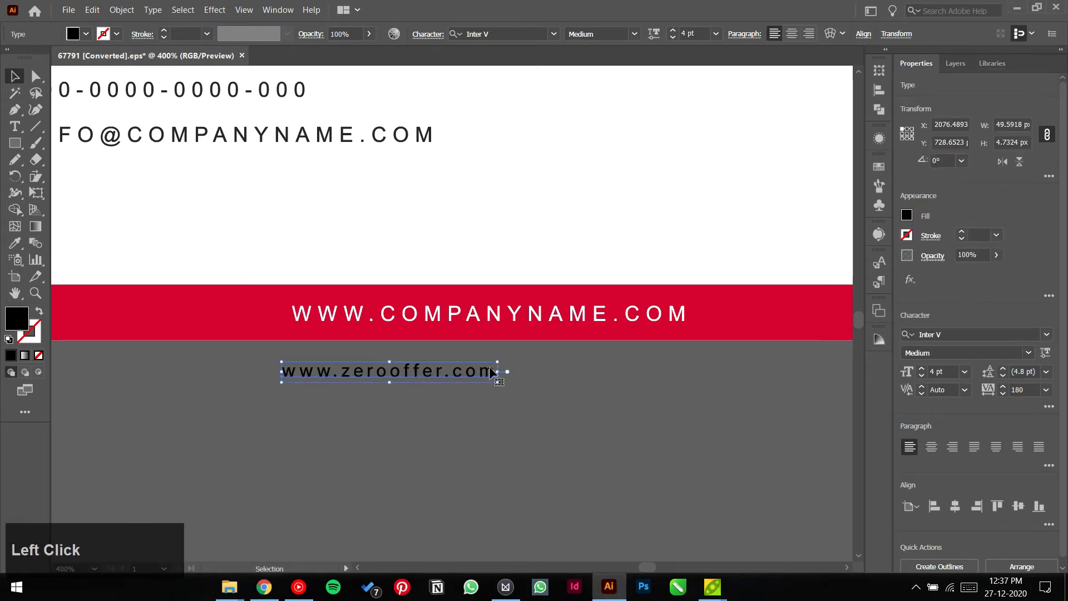
drag(498, 362, 640, 334)
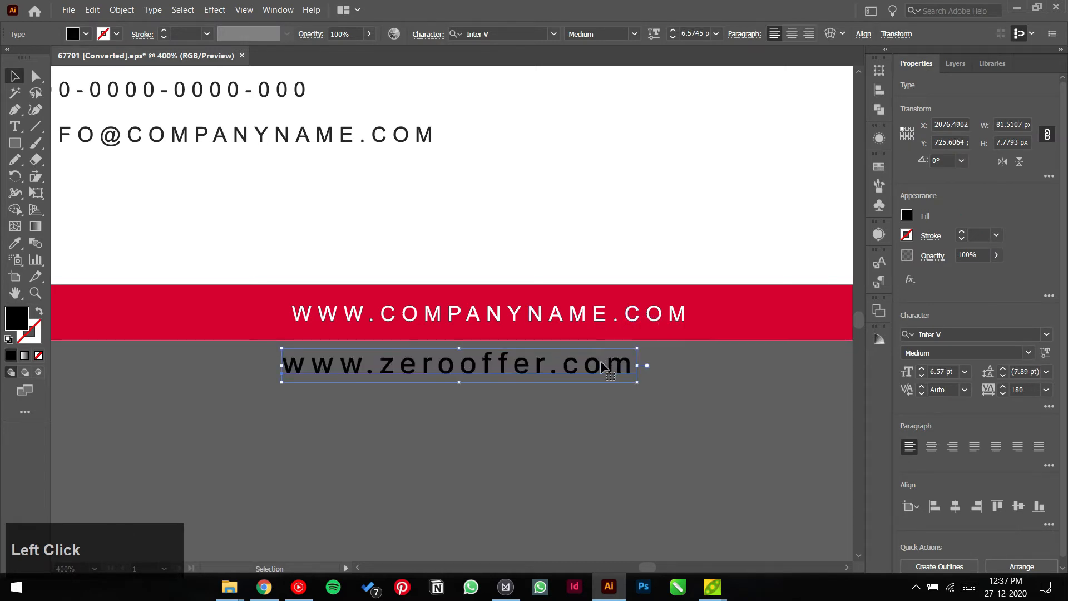
drag(603, 365, 643, 316)
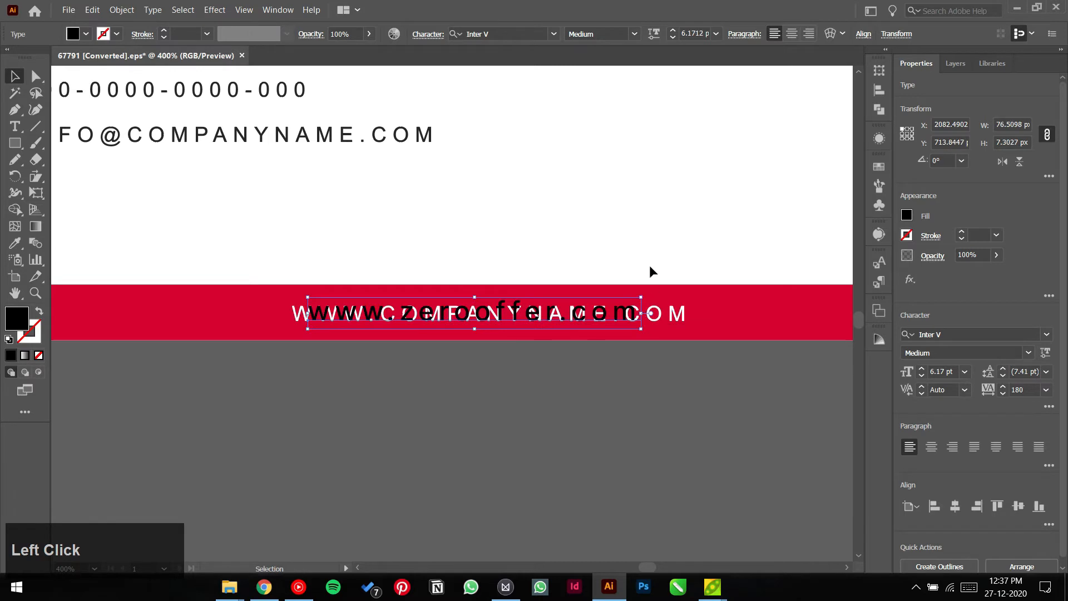
key(i)
click(666, 227)
key(v)
shift+click(782, 313)
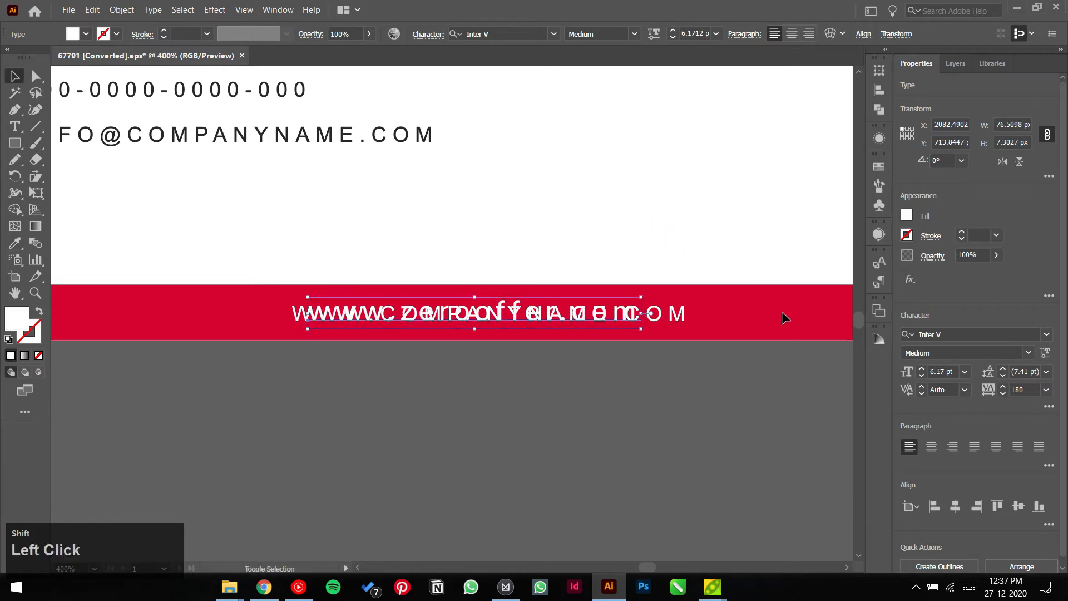
click(748, 381)
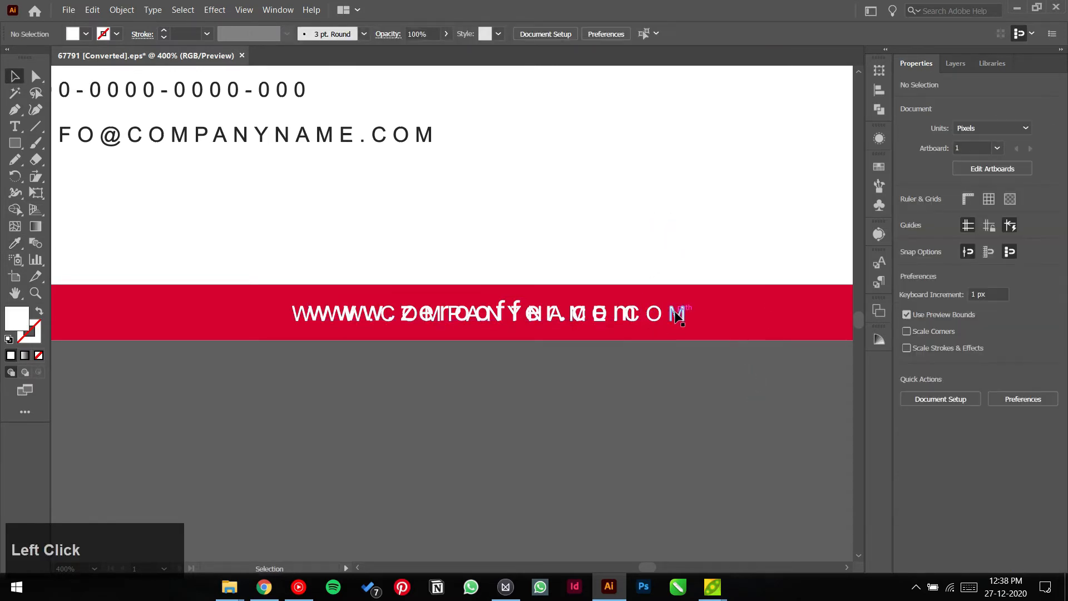
drag(708, 301, 329, 331)
shift+click(368, 323)
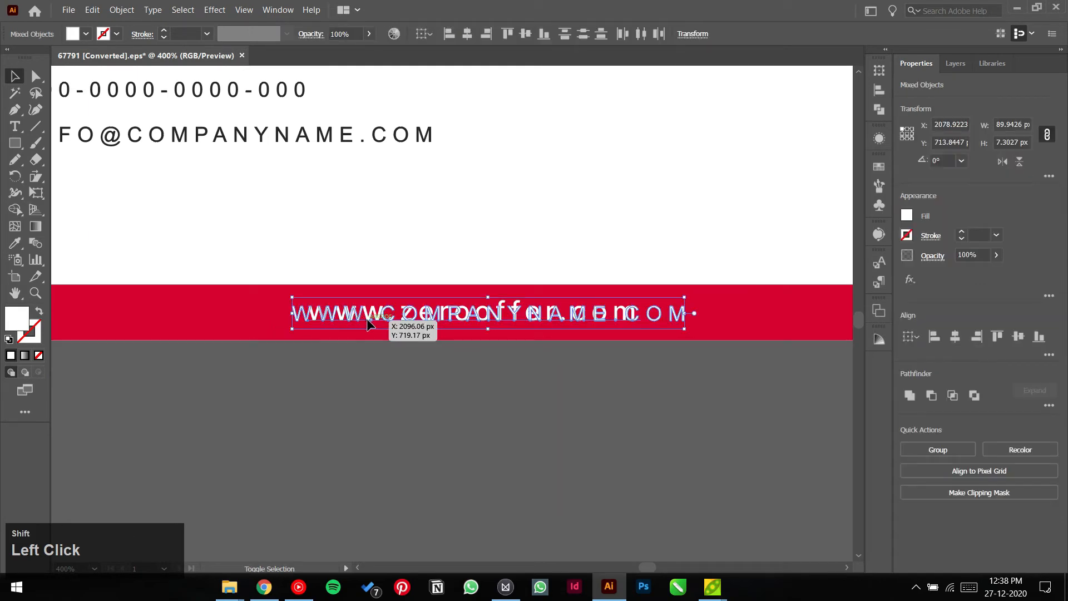
click(472, 375)
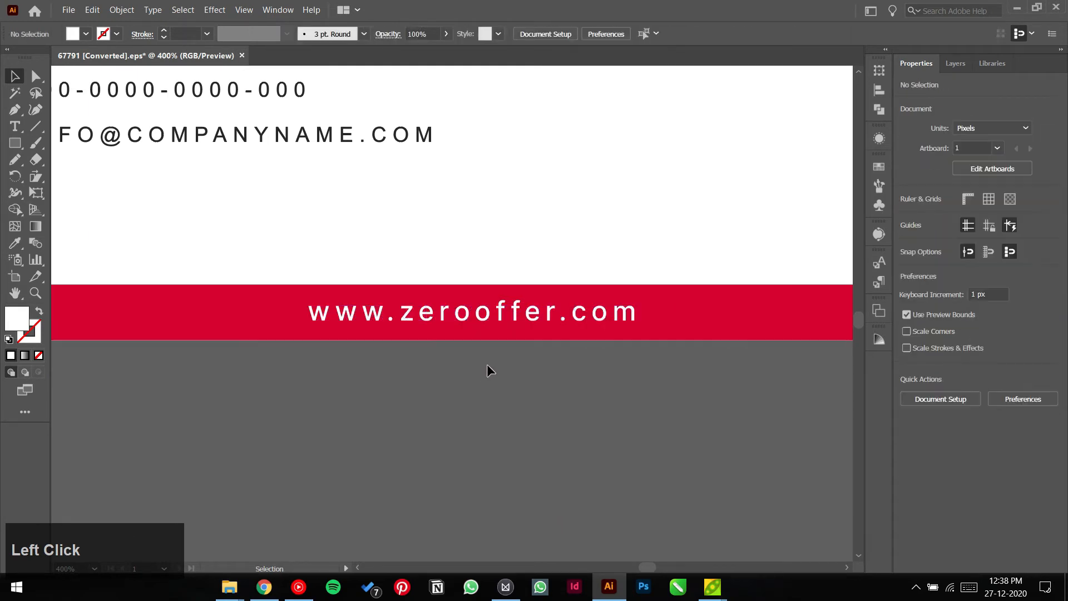
click(503, 312)
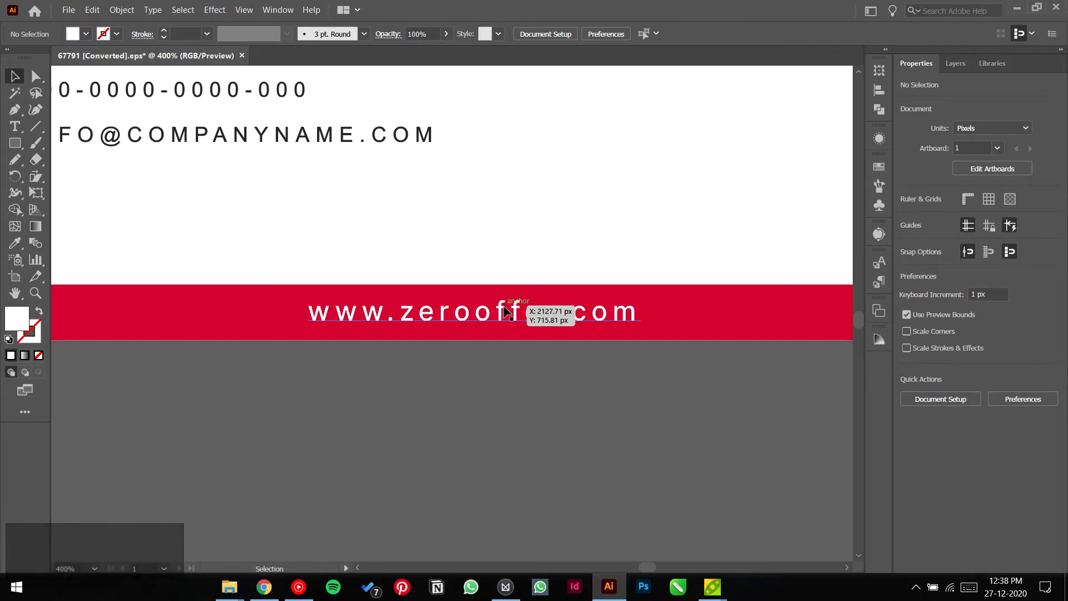
click(657, 355)
drag(626, 395, 681, 301)
click(957, 335)
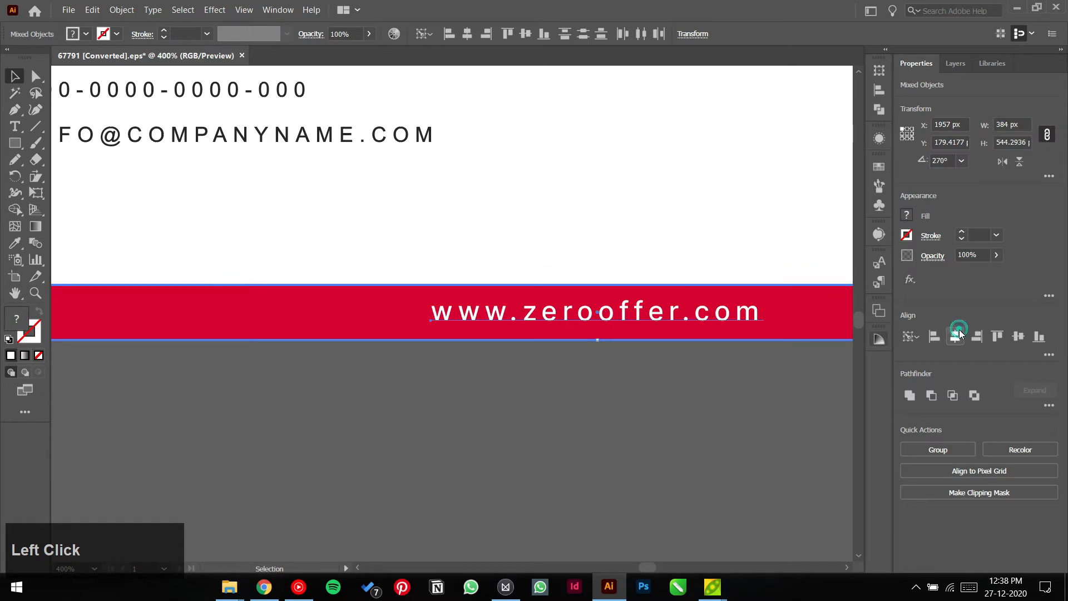
Lock the letterhead's page rectangle
click(722, 380)
drag(729, 389, 821, 250)
click(789, 384)
drag(808, 325, 806, 256)
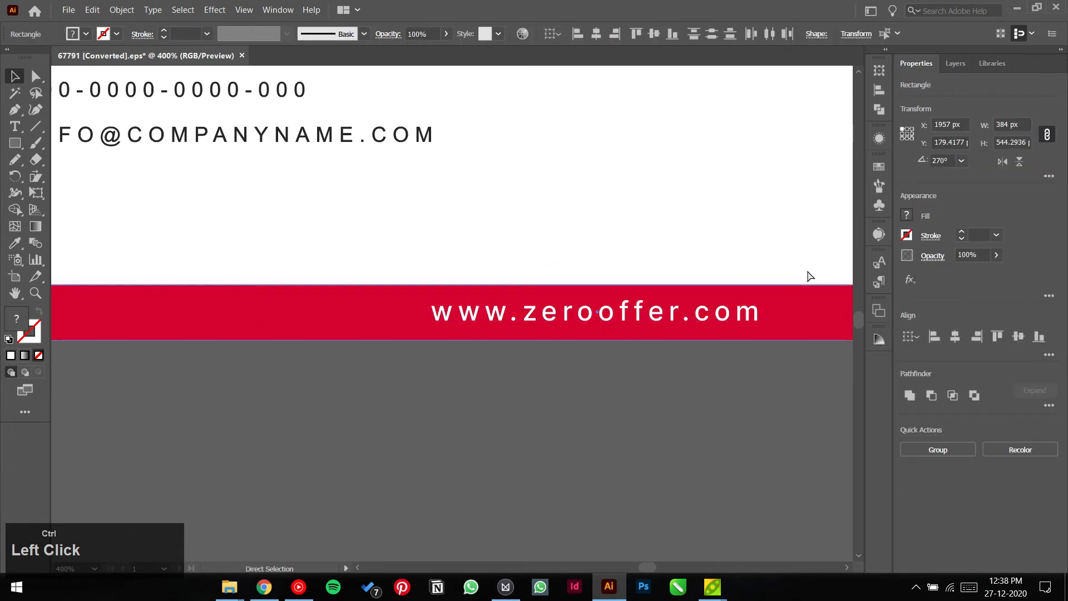
key(ctrl+2)
Tighten the tracking of the web address on the red bar to 140
scroll(735, 390, down, 2)
drag(702, 398, 573, 396)
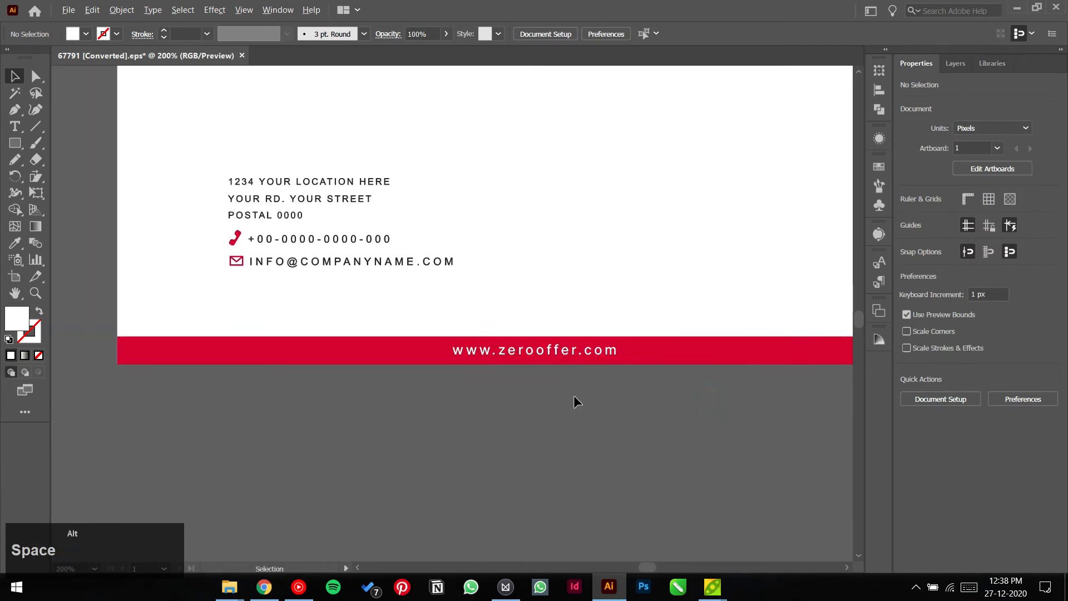
scroll(573, 395, down, 1)
drag(639, 410, 484, 428)
click(441, 392)
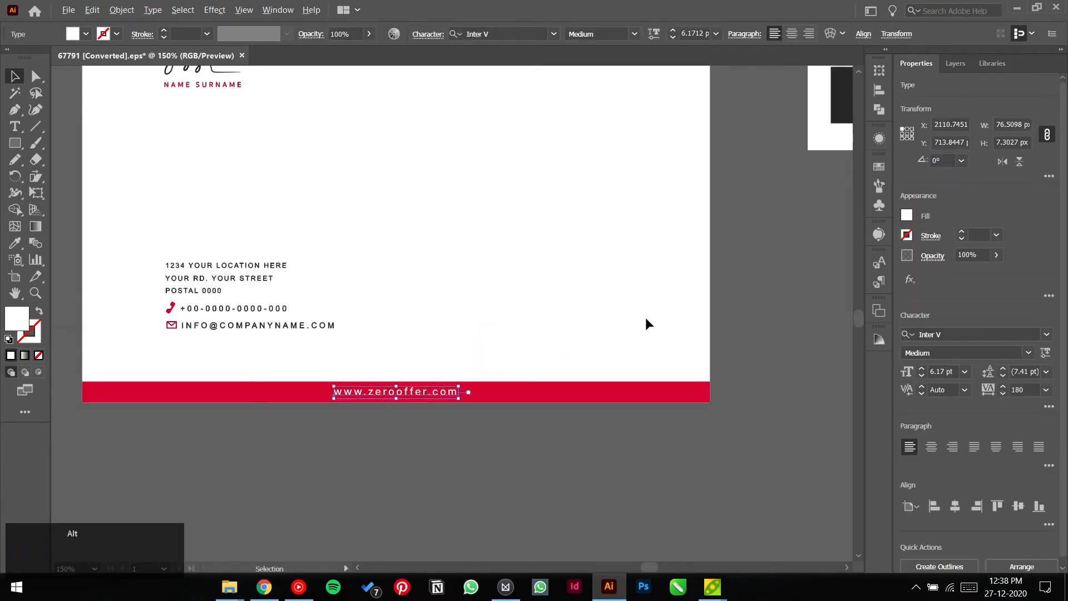
key(alt+Left)
key(alt+Left)
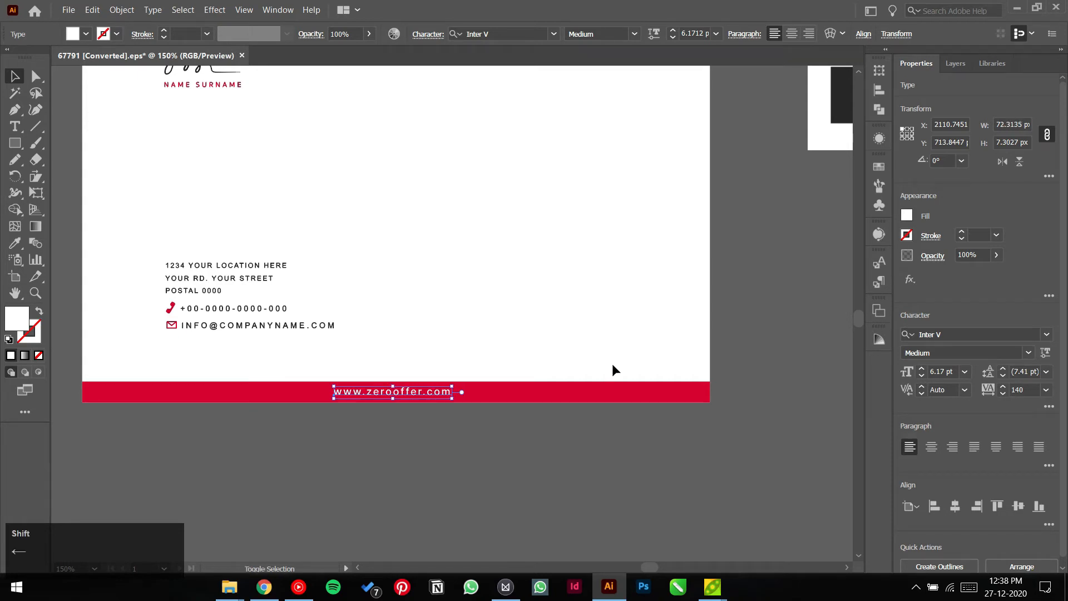
Select the white page rectangle behind the letterhead by itself and lock it
key(ctrl+2)
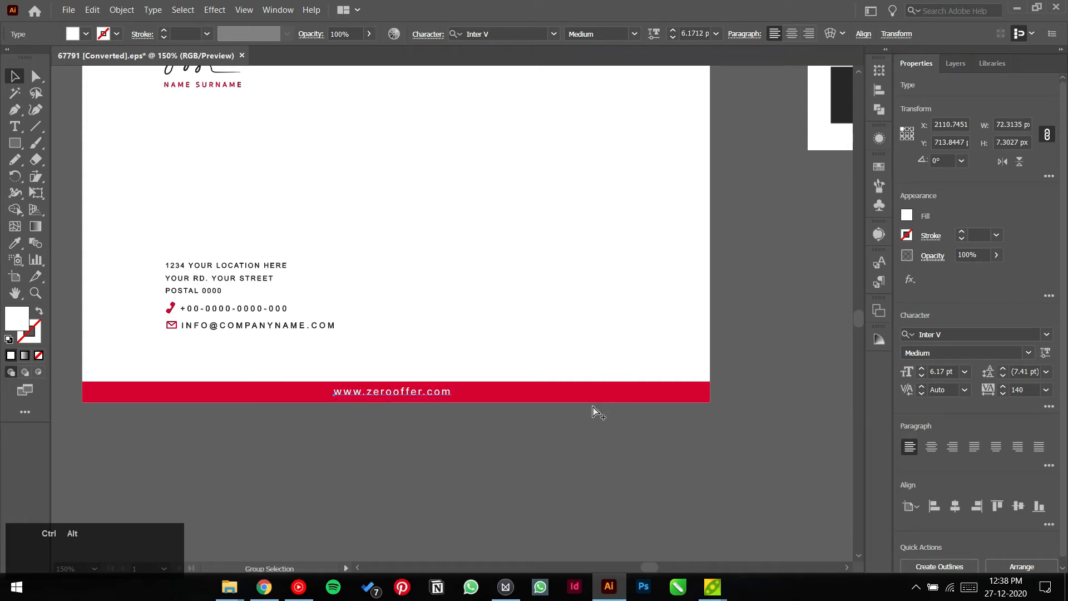
click(591, 429)
drag(732, 332, 678, 341)
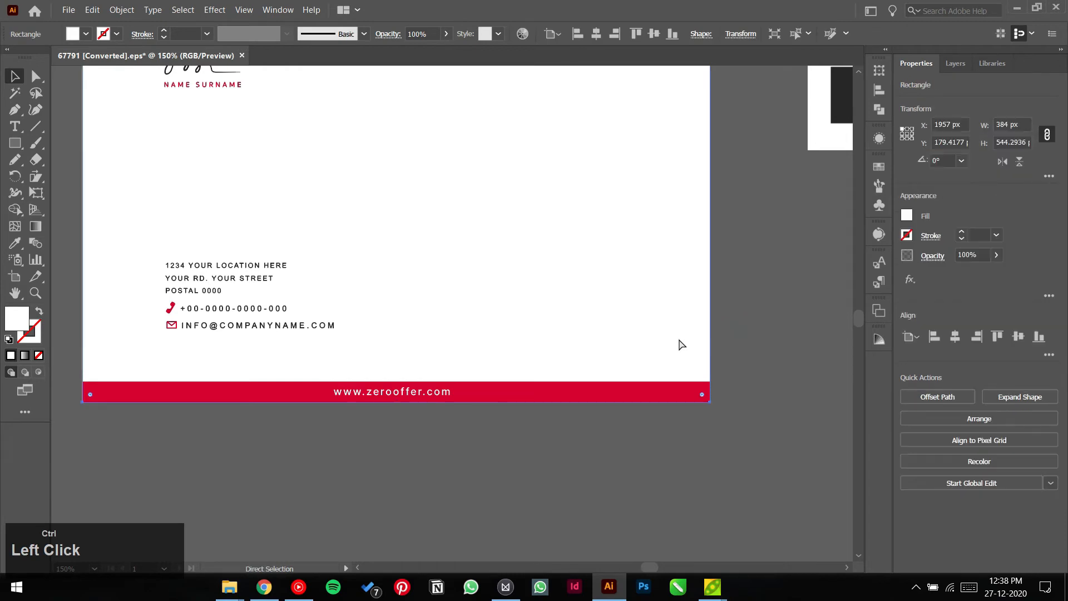
key(ctrl+2)
Centre the retracked web address horizontally on the red footer bar
drag(474, 436, 402, 386)
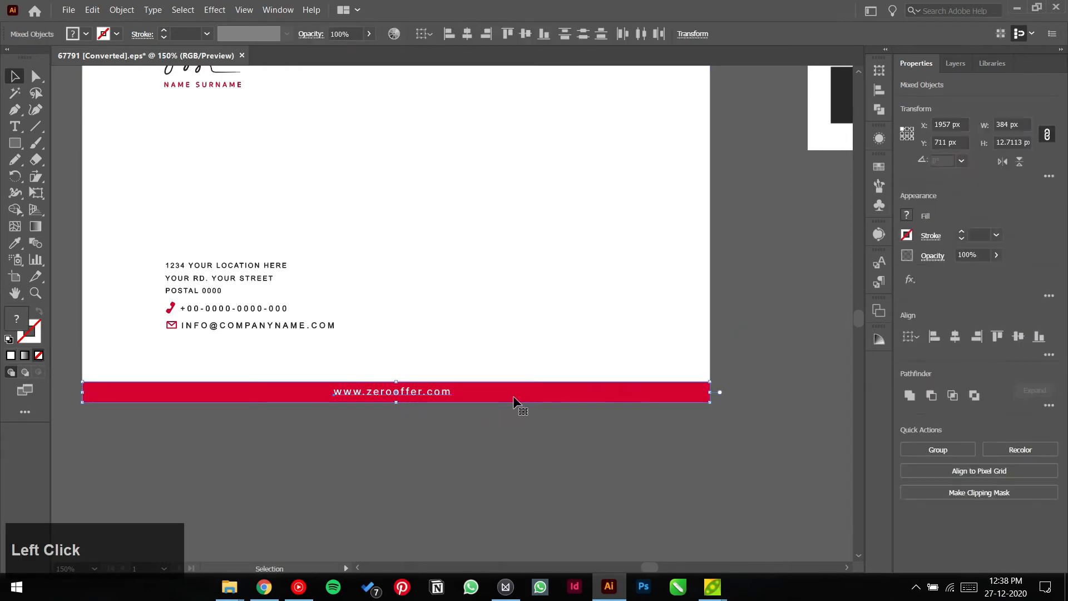
click(513, 396)
click(953, 339)
click(785, 341)
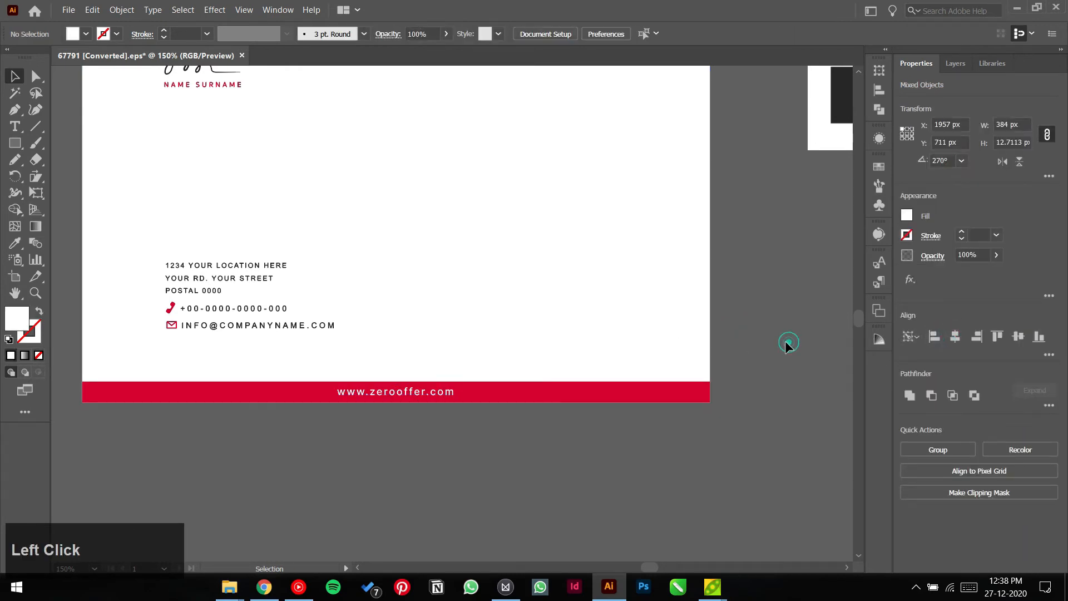
Review the whole letterhead next to the template, checking its footer bar, contact details and header area
scroll(786, 340, down, 2)
drag(765, 314, 726, 415)
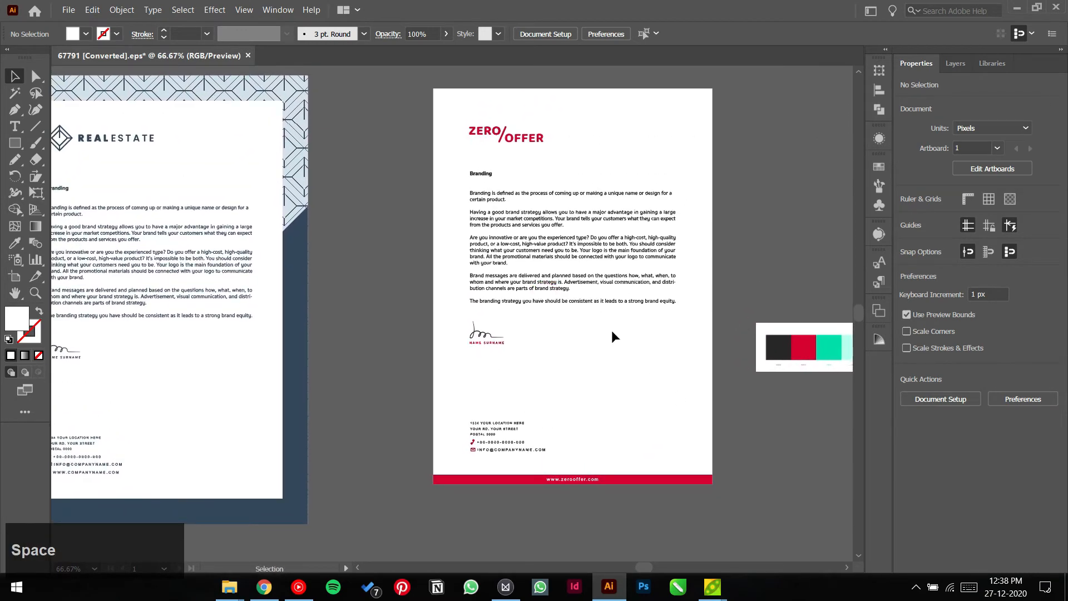
drag(612, 332, 606, 343)
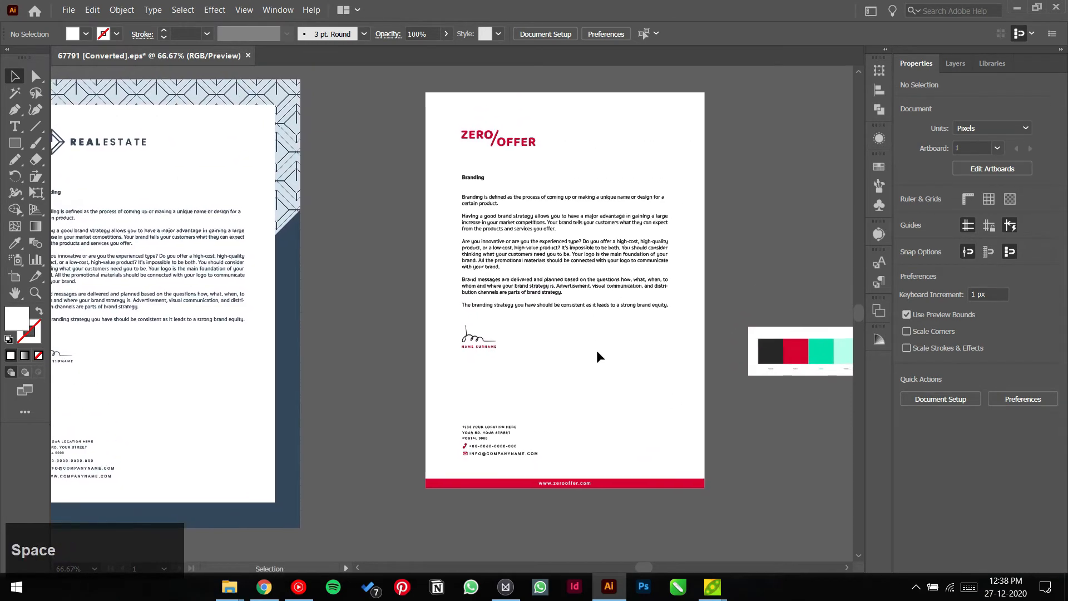
scroll(590, 434, up, 2)
drag(592, 443, 652, 425)
scroll(616, 403, down, 1)
scroll(651, 425, down, 1)
drag(679, 363, 606, 401)
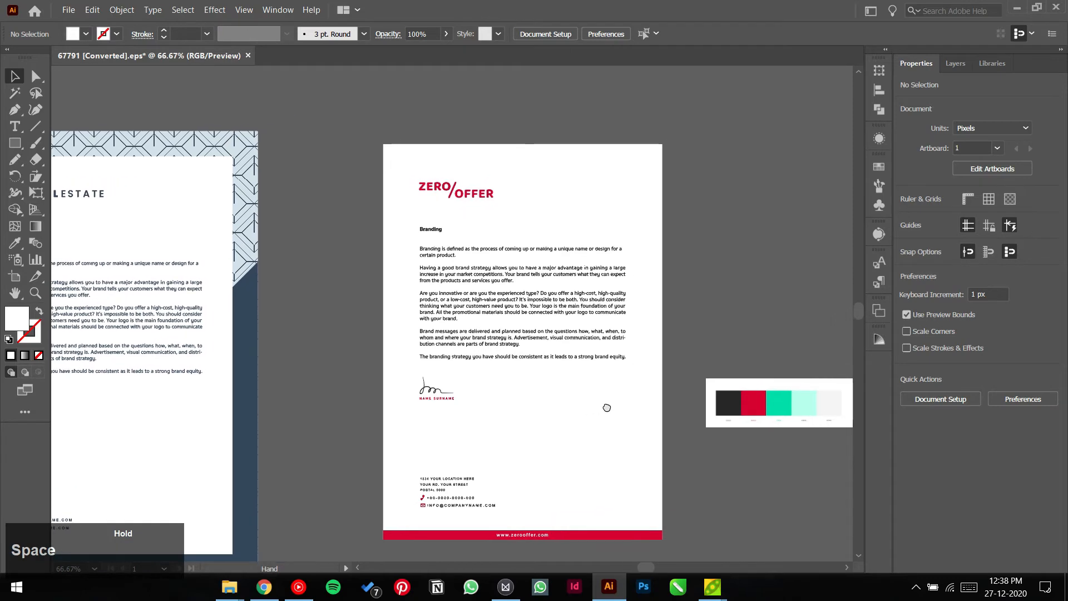
scroll(568, 319, up, 1)
drag(665, 291, 629, 361)
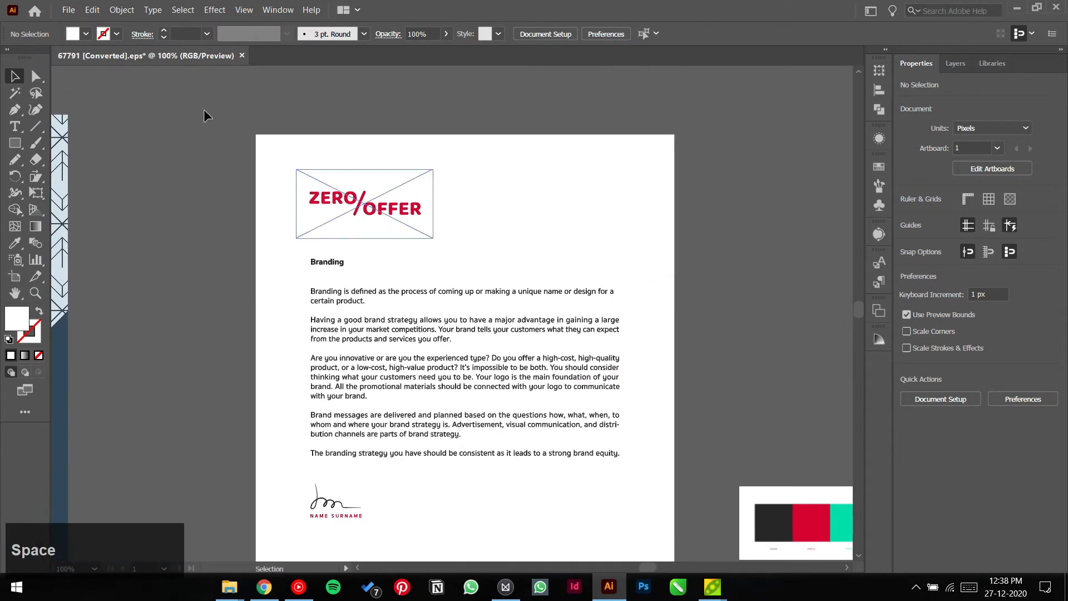
Place "Logo__logo icon for light Bg.eps" in the letterhead's upper right corner at about 104 px square and embed it
click(68, 10)
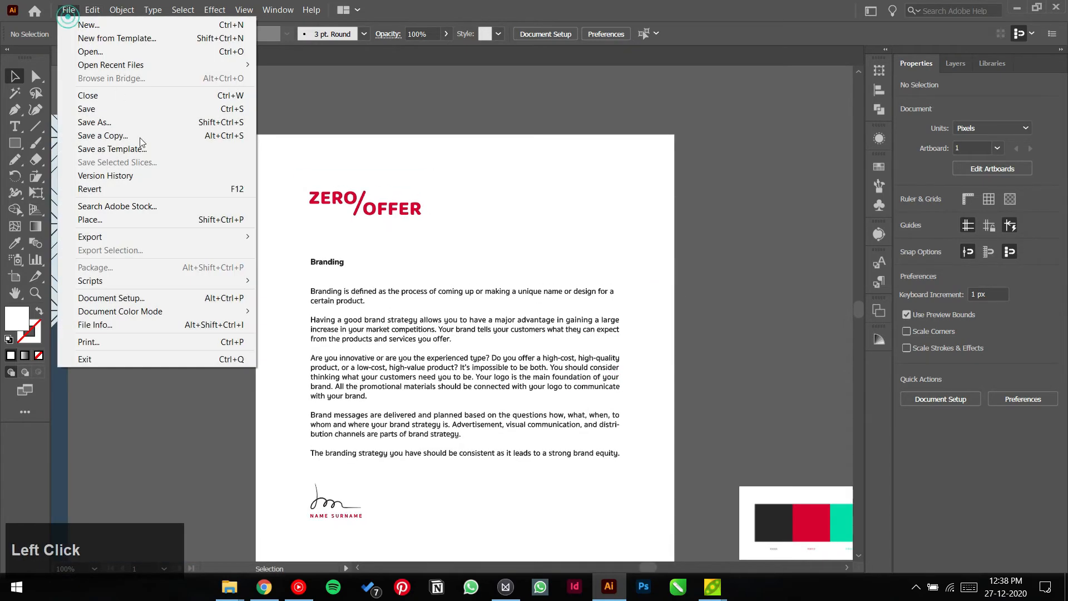
click(194, 222)
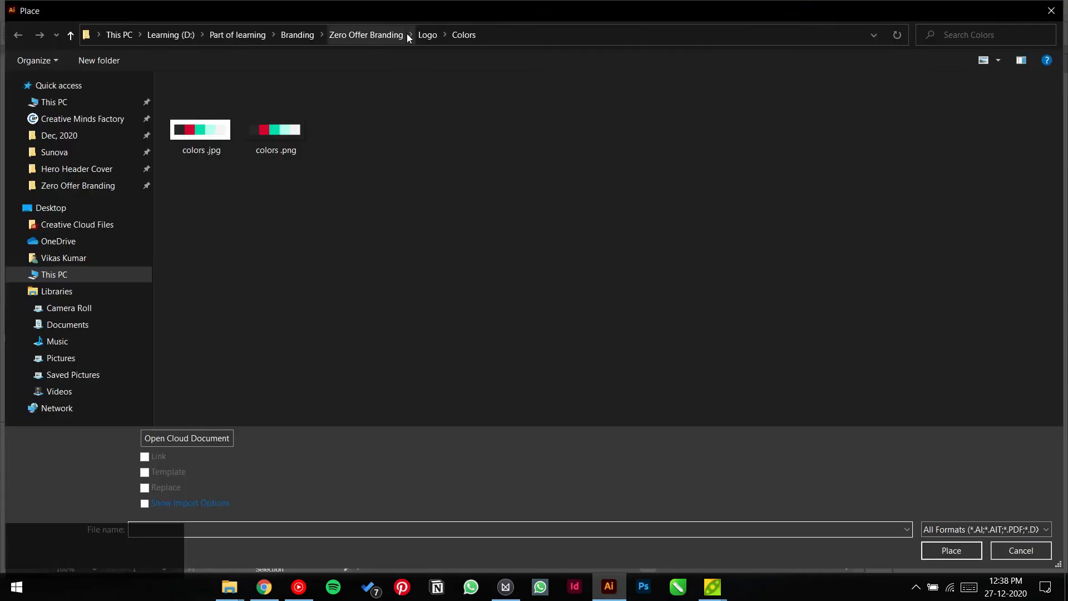
click(427, 35)
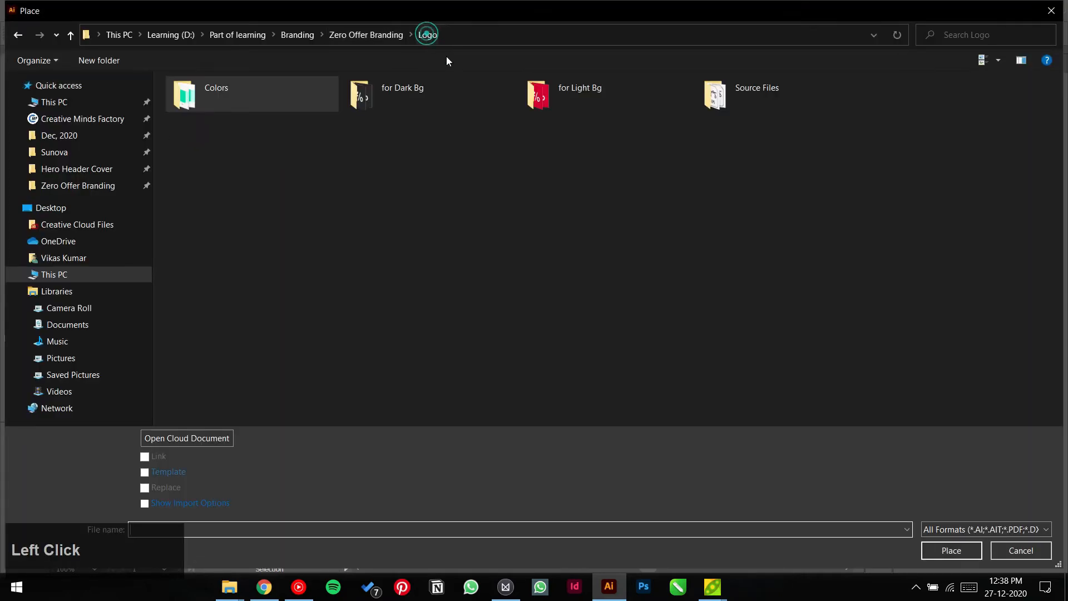
double_click(619, 104)
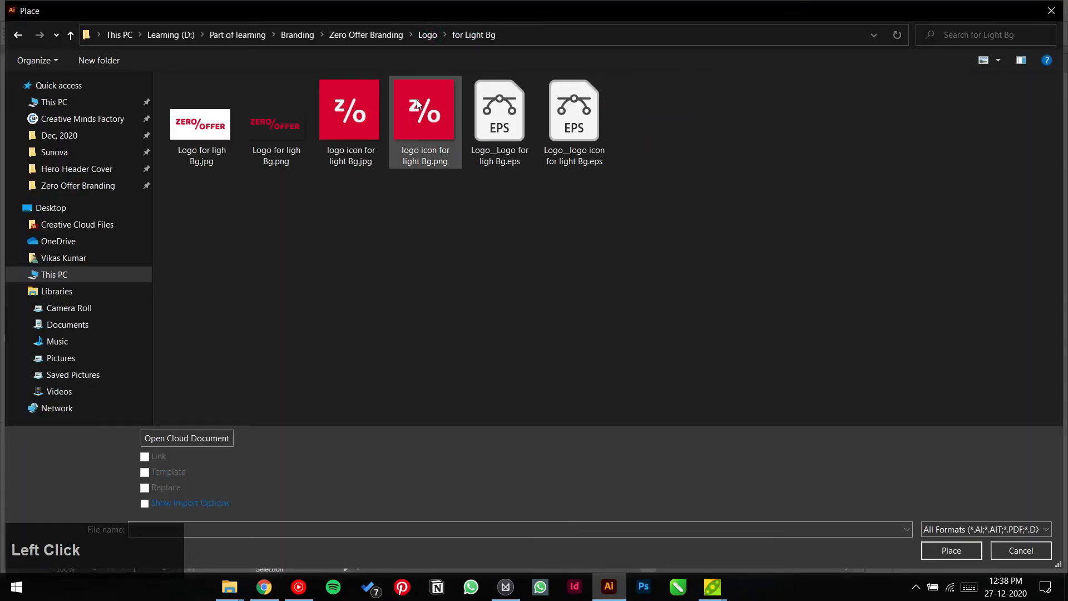
double_click(588, 123)
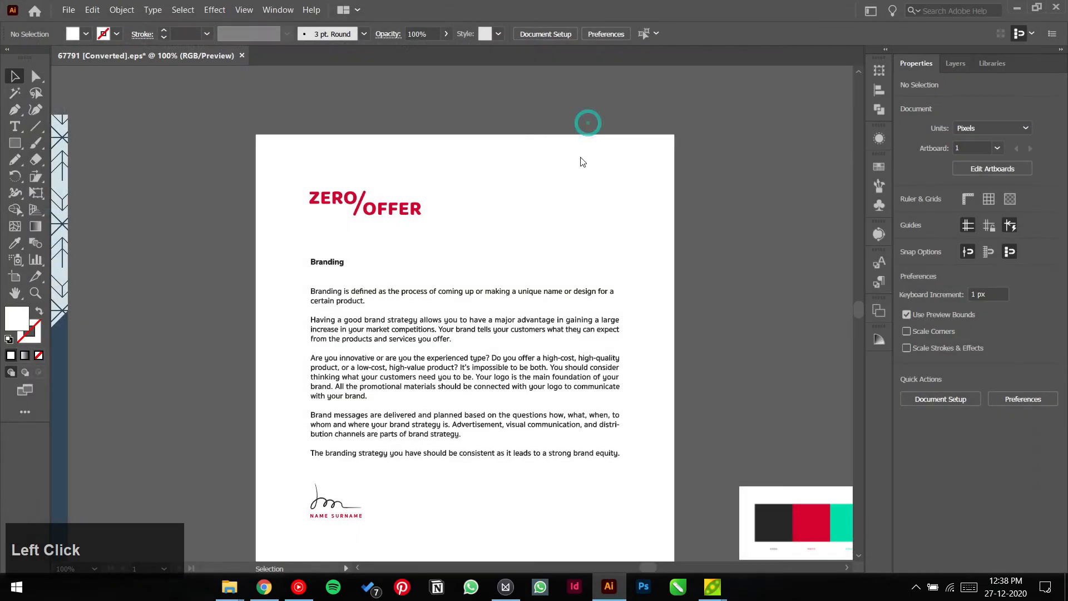
drag(539, 148, 702, 229)
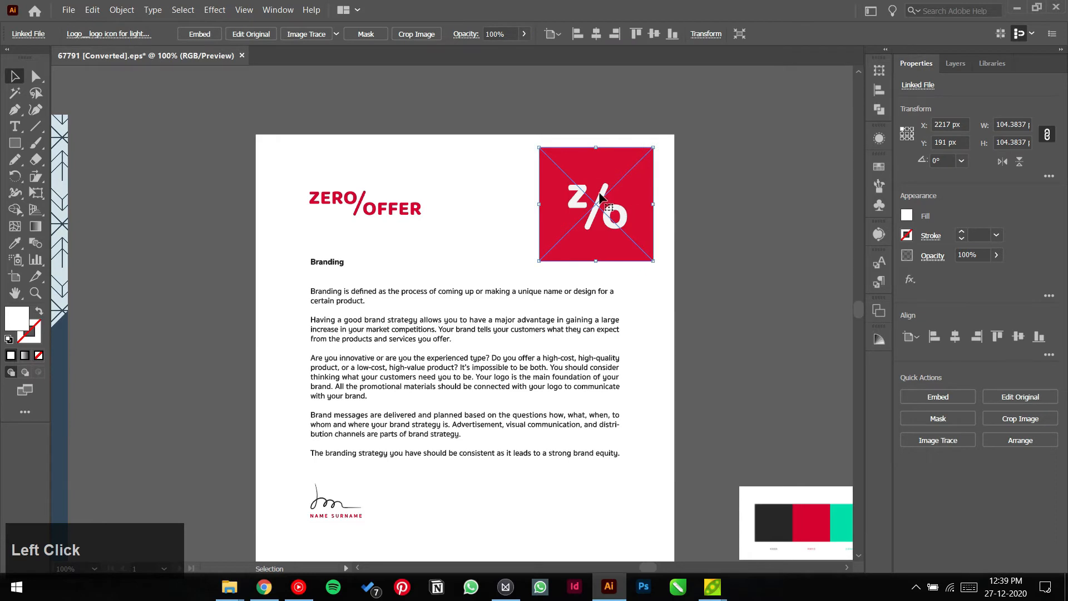
click(206, 34)
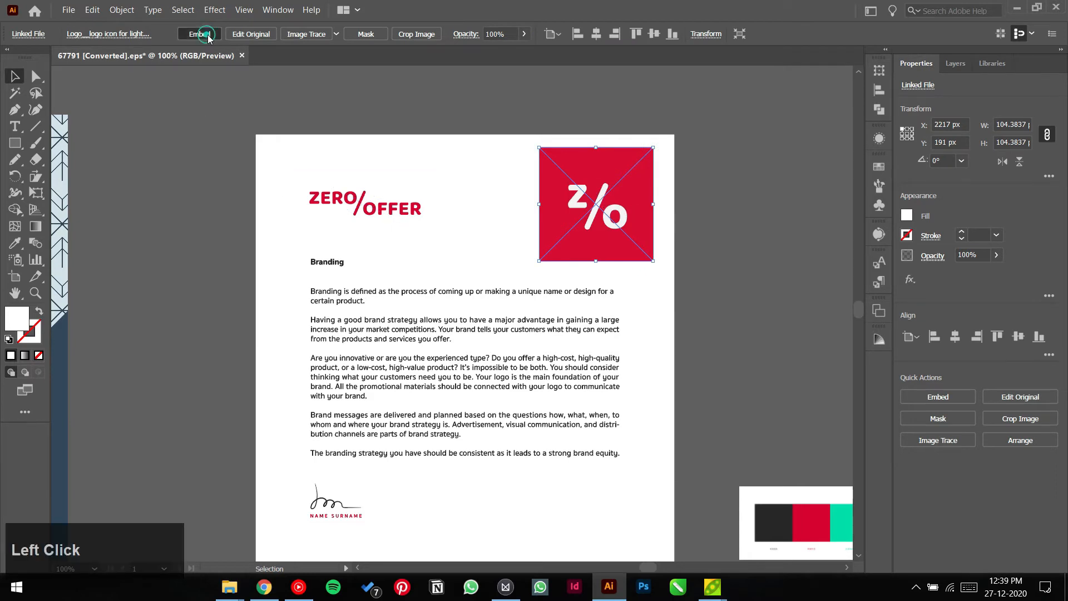
click(712, 205)
click(630, 178)
key(Delete)
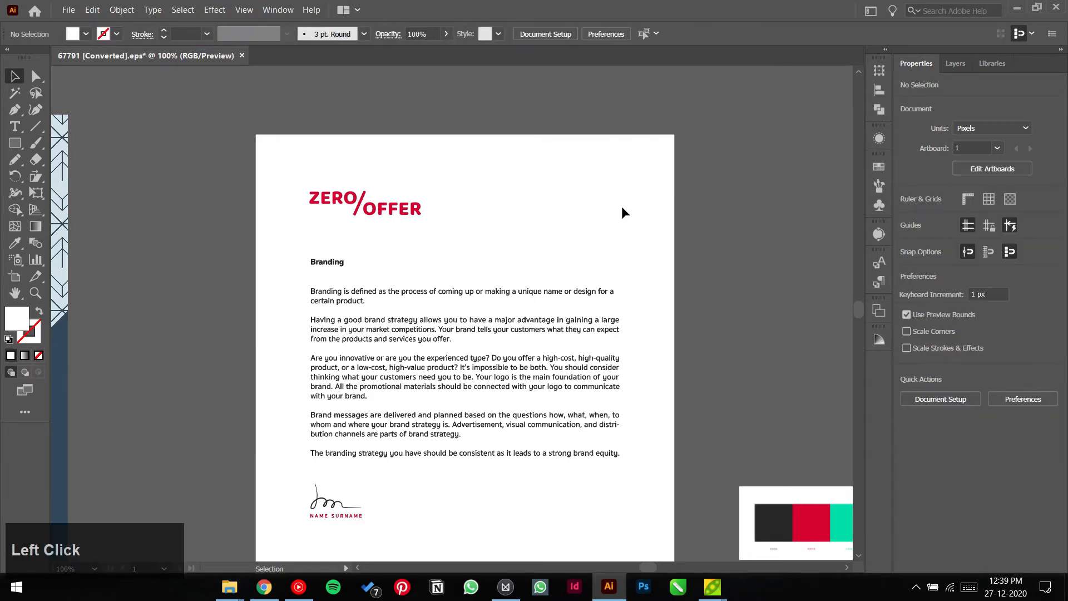
key(ctrl+z)
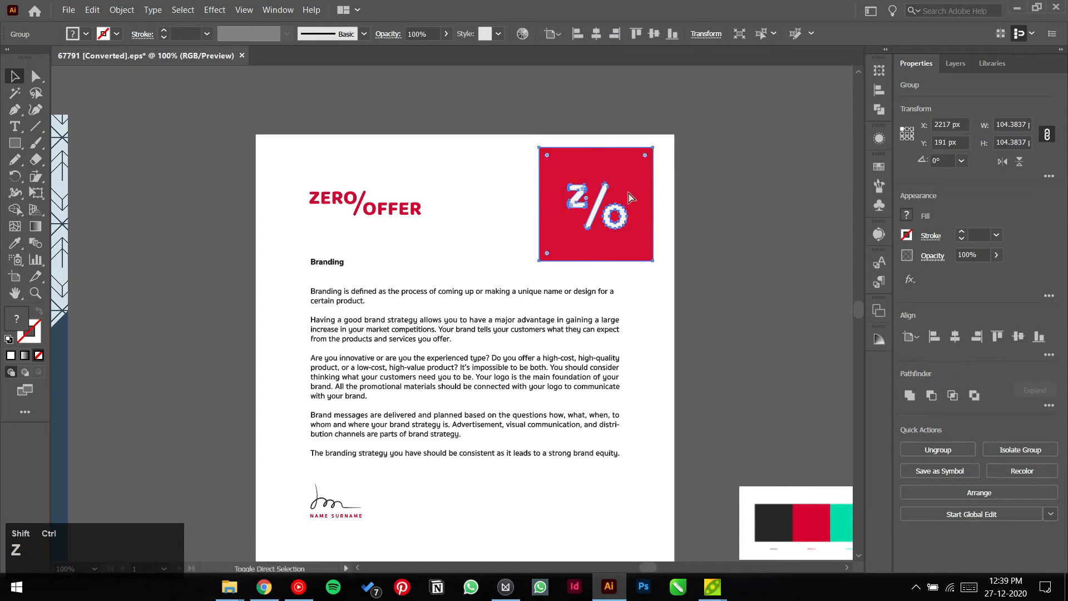
Ungroup the embedded logo icon and delete its red background square
key(ctrl+shift+g)
click(714, 188)
click(638, 174)
key(Delete)
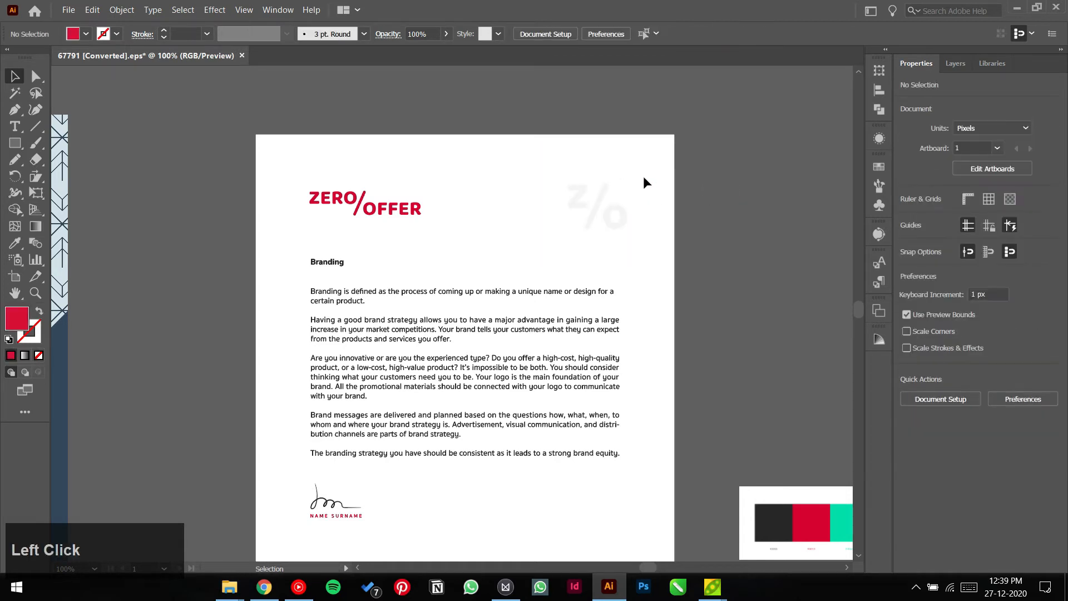
Recolour the pale z/o icon shapes with the red sampled from the brand colour palette
drag(640, 173, 566, 229)
key(i)
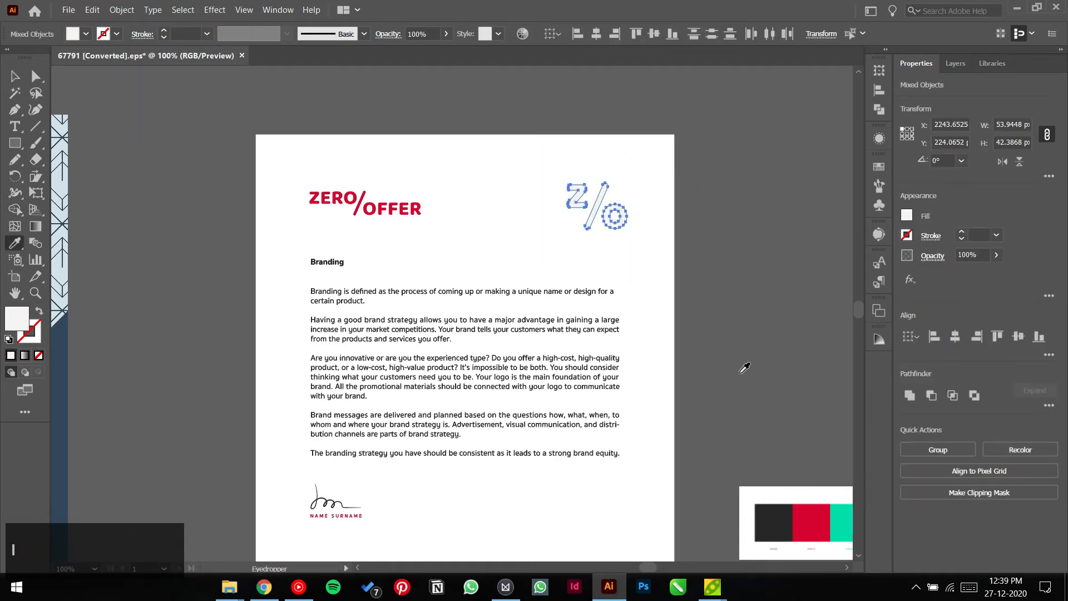
click(824, 523)
key(v)
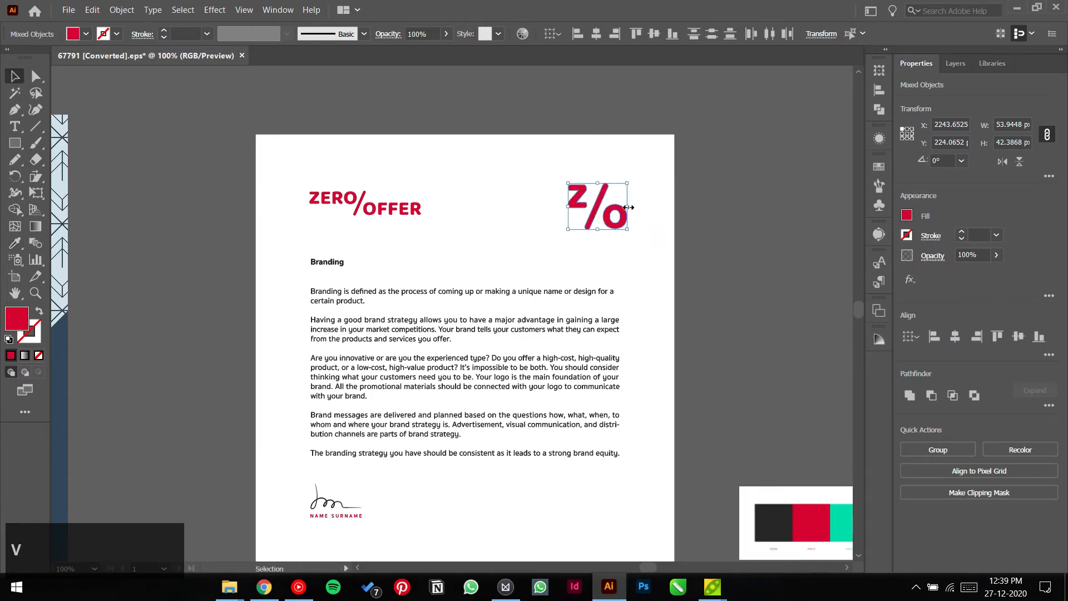
Enlarge the z/o icon to about 160 × 126 px overlapping the letterhead's upper right corner and lower its opacity to 13%
drag(630, 182, 722, 135)
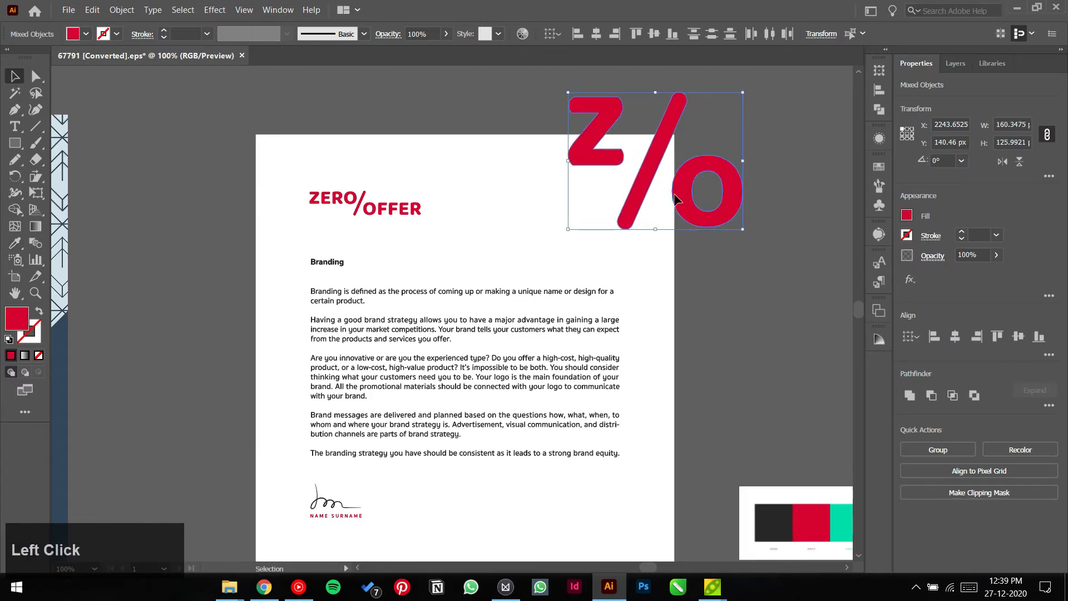
mouse_move(674, 199)
mouse_down()
mouse_move(639, 230)
mouse_move(676, 200)
mouse_move(663, 202)
mouse_up()
click(997, 256)
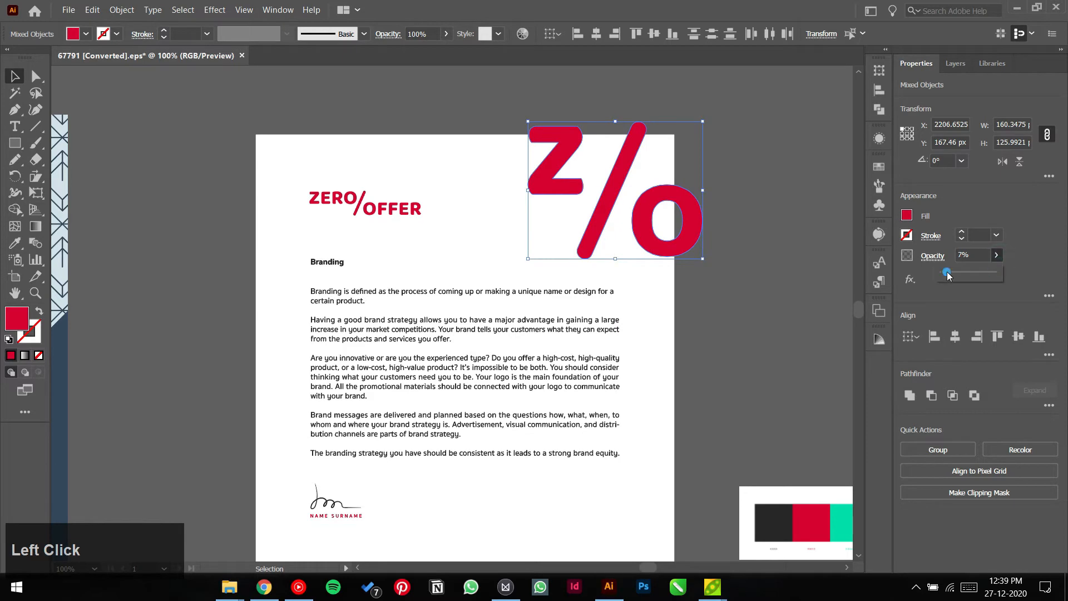
drag(949, 274, 952, 274)
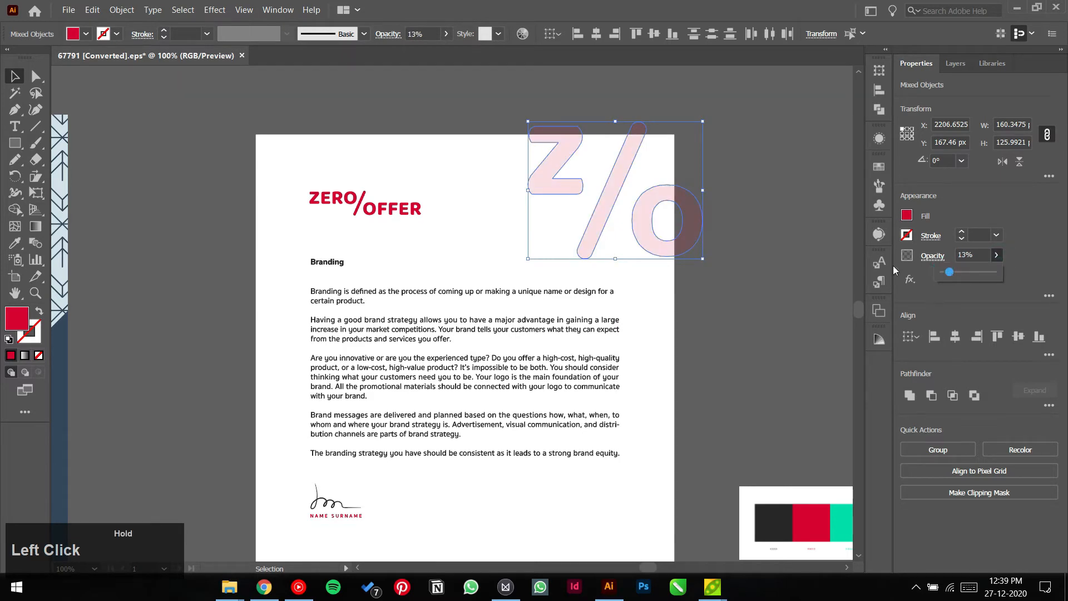
click(795, 242)
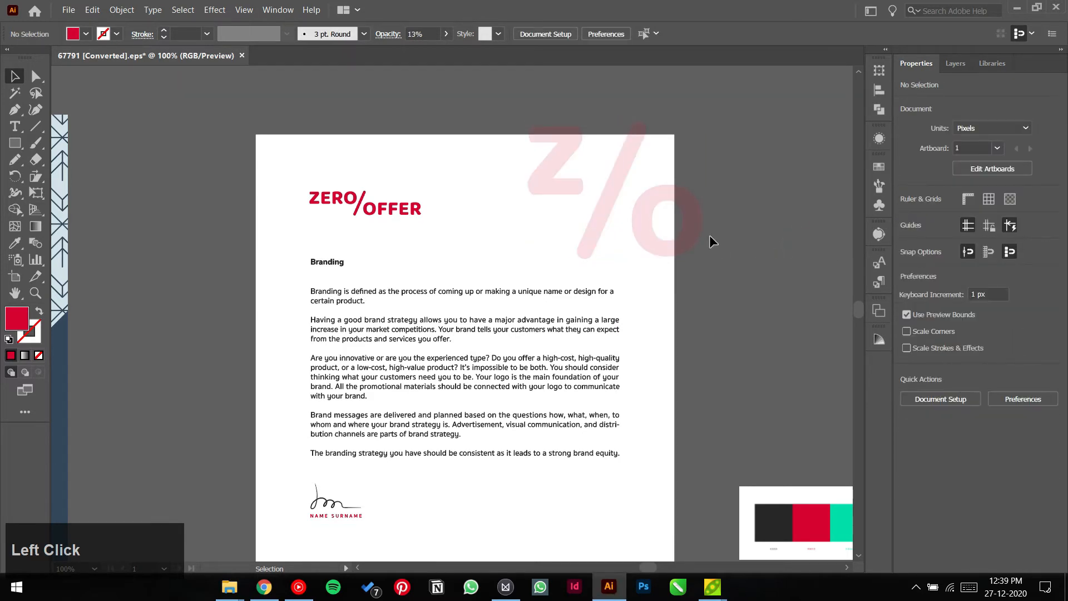
Group the three z/o icon shapes and shift the group slightly inward and down over the letterhead's upper right corner
scroll(709, 234, down, 2)
drag(747, 273, 725, 259)
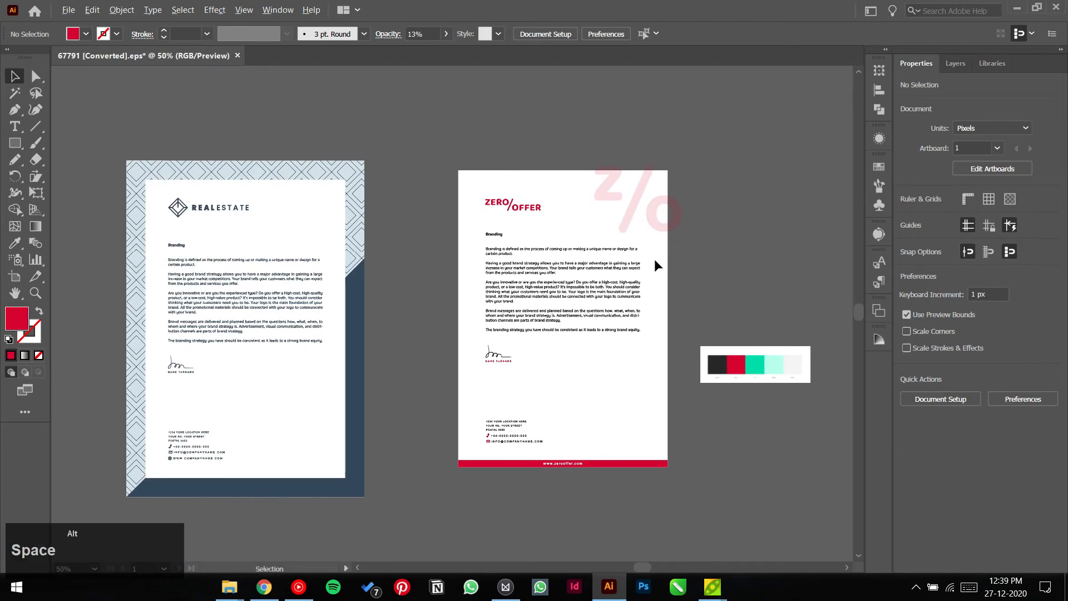
scroll(654, 259, up, 1)
click(661, 216)
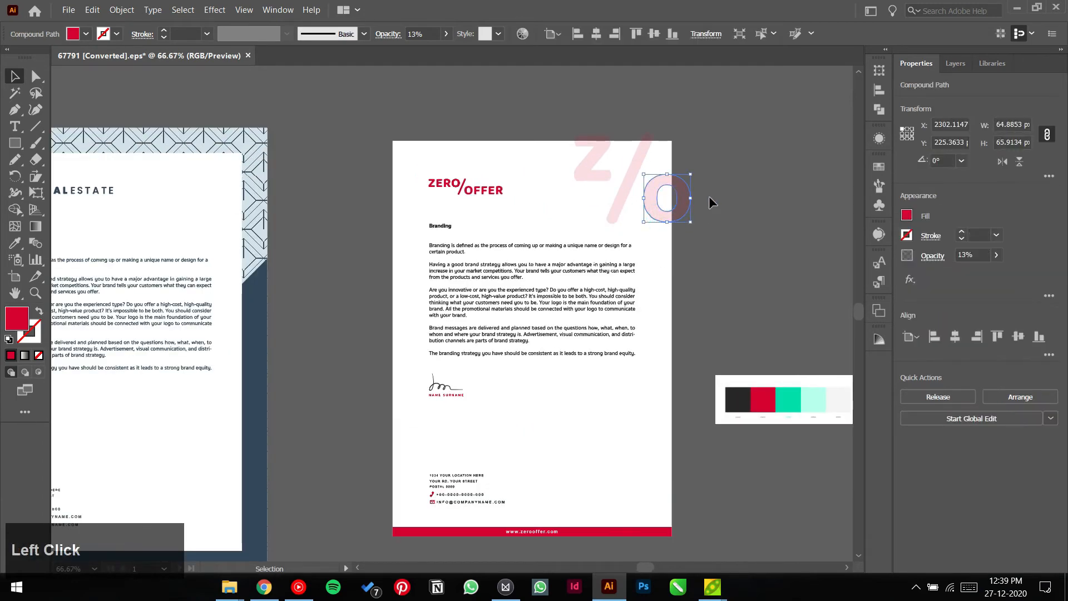
drag(744, 171, 576, 183)
key(ctrl+g)
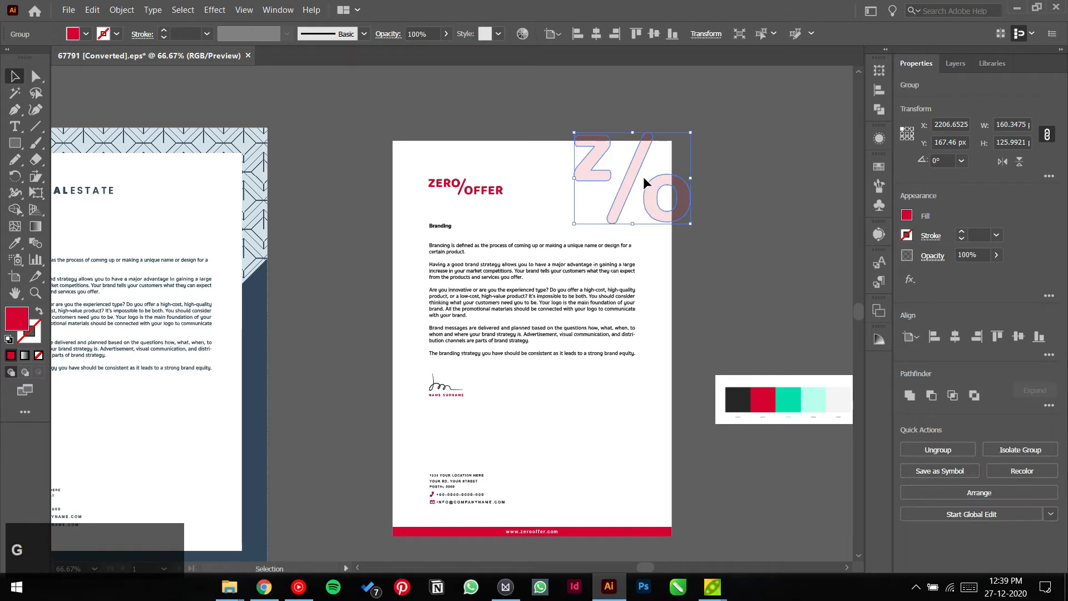
mouse_move(652, 196)
mouse_down()
mouse_move(639, 197)
mouse_move(650, 194)
mouse_up()
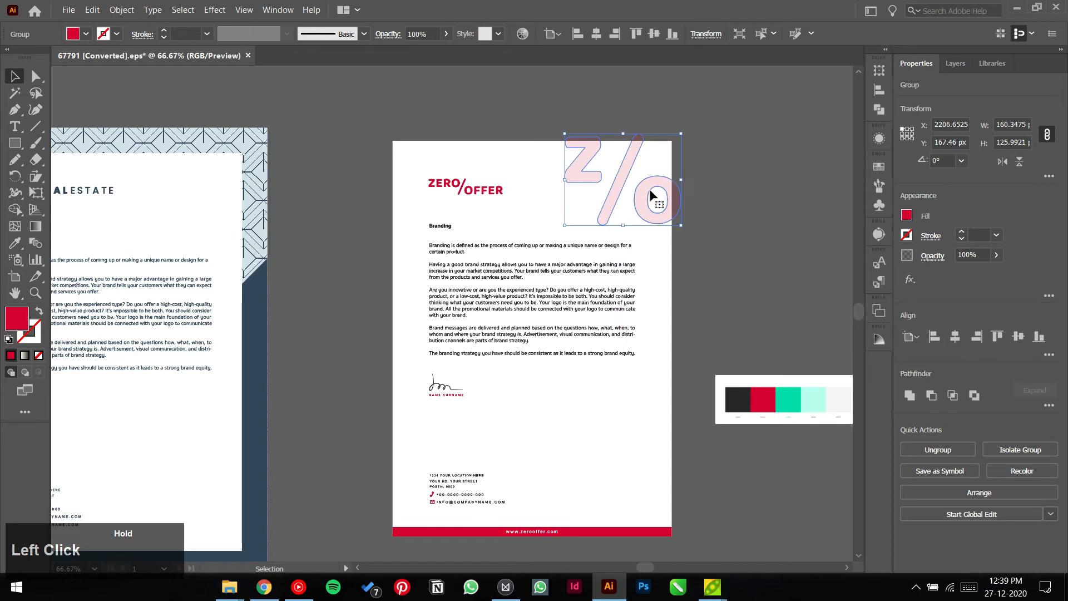
Try the z/o icon group at 1% opacity and at 3% opacity
click(982, 257)
text(1)
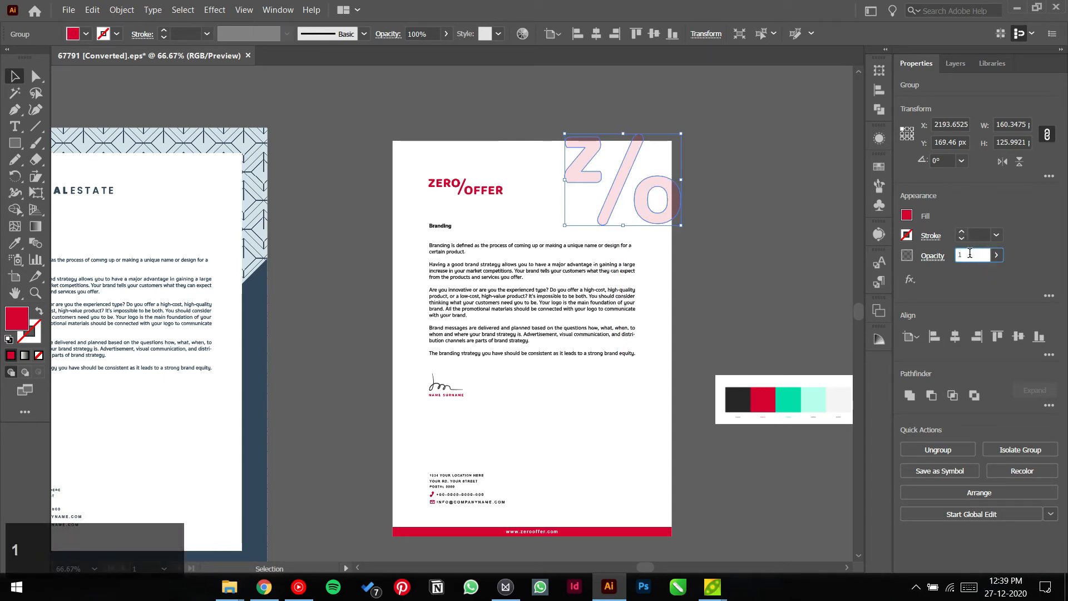
key(Return)
click(973, 257)
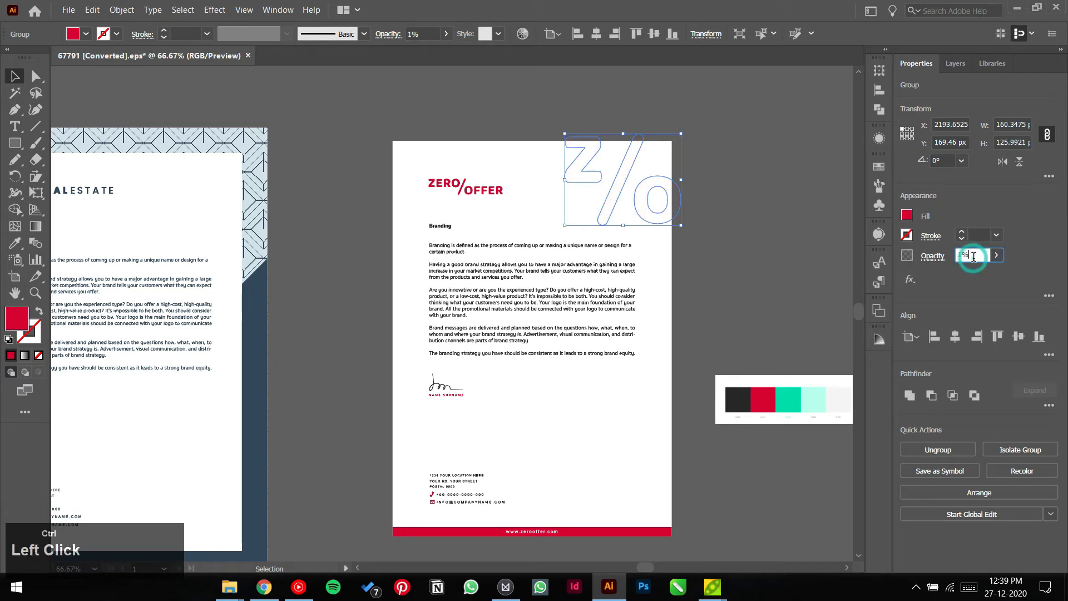
text(3)
key(Return)
click(776, 244)
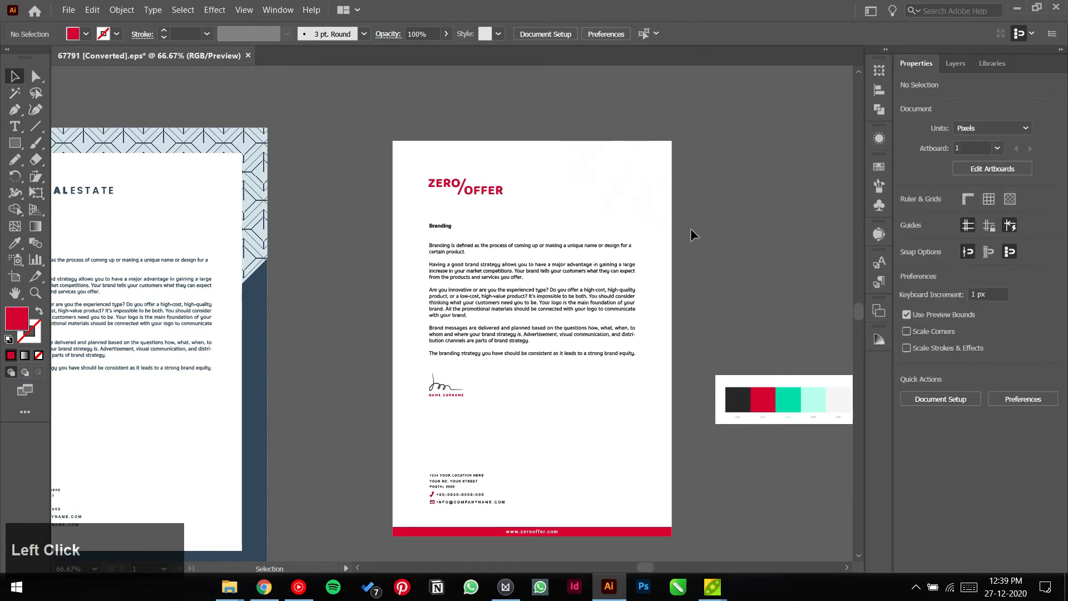
Try the z/o icon group at 43% opacity and restore the group's opacity to 100%
drag(639, 196, 592, 170)
key(ctrl+shift+z)
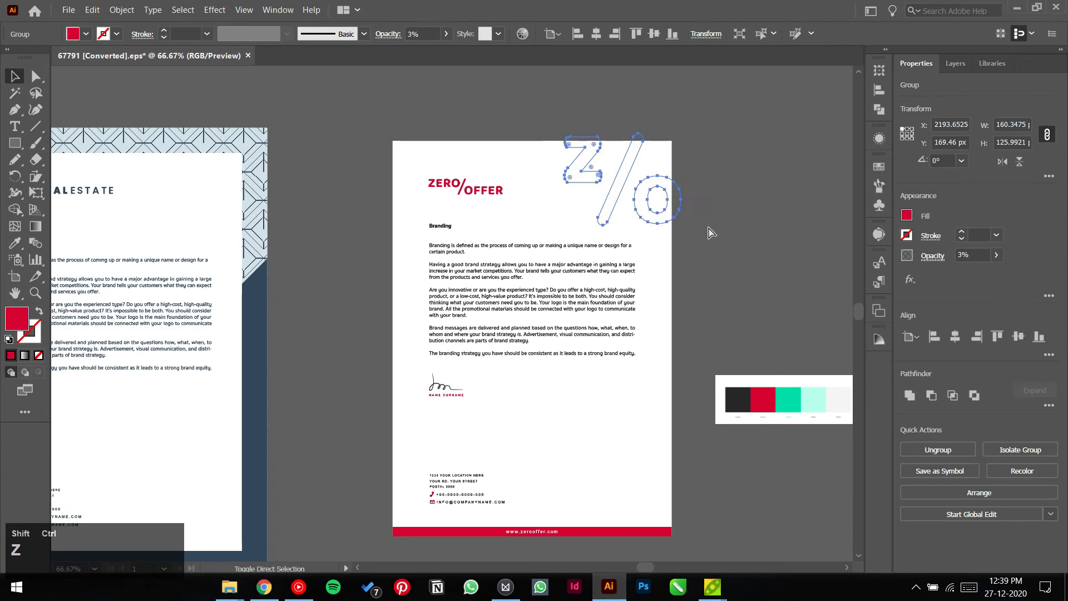
click(995, 255)
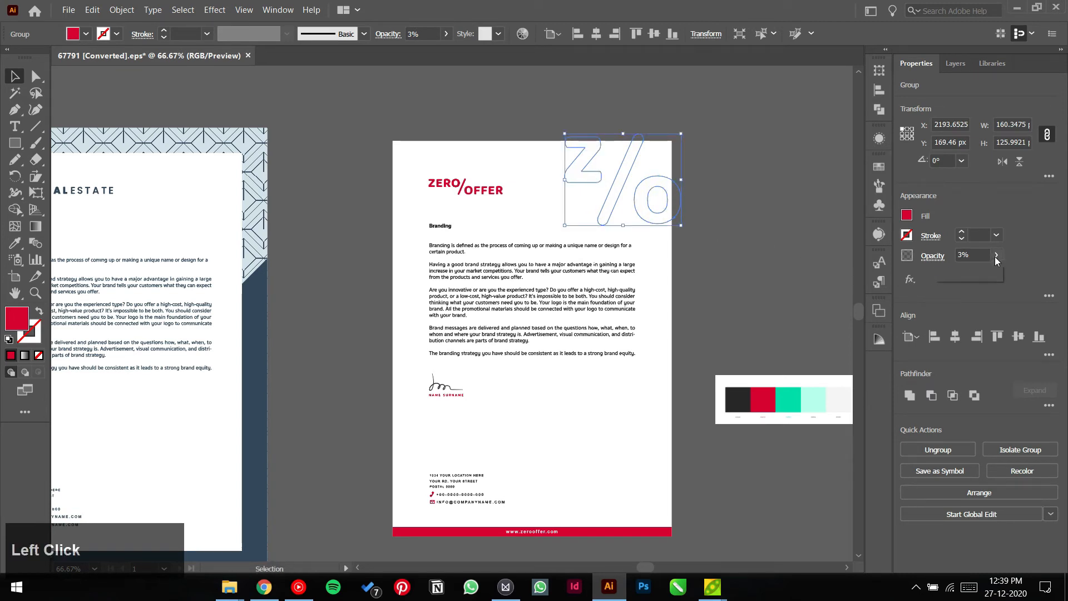
click(974, 272)
click(966, 272)
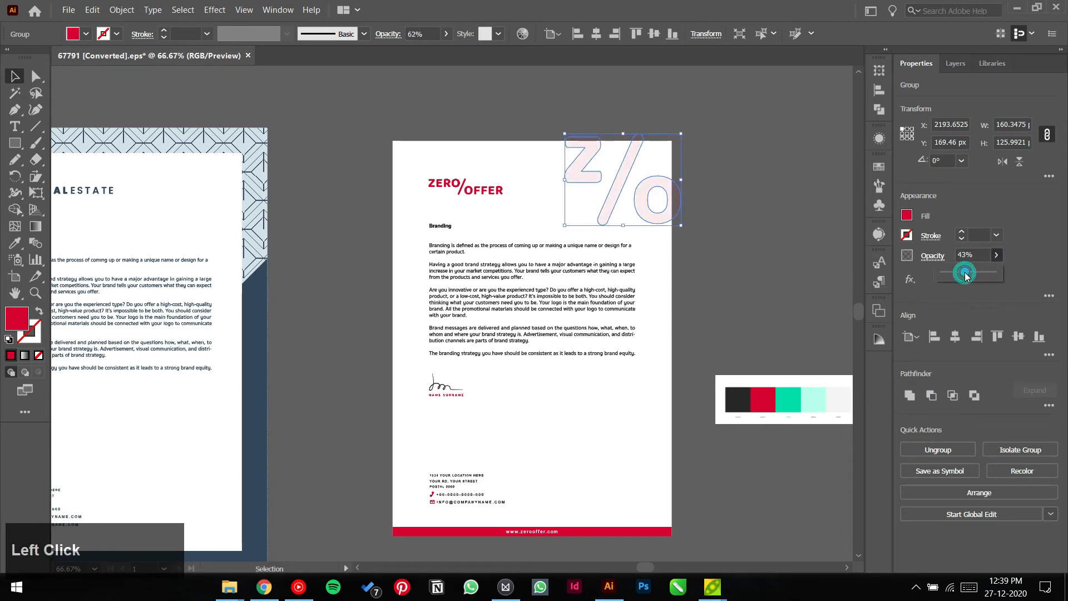
click(976, 255)
text(100)
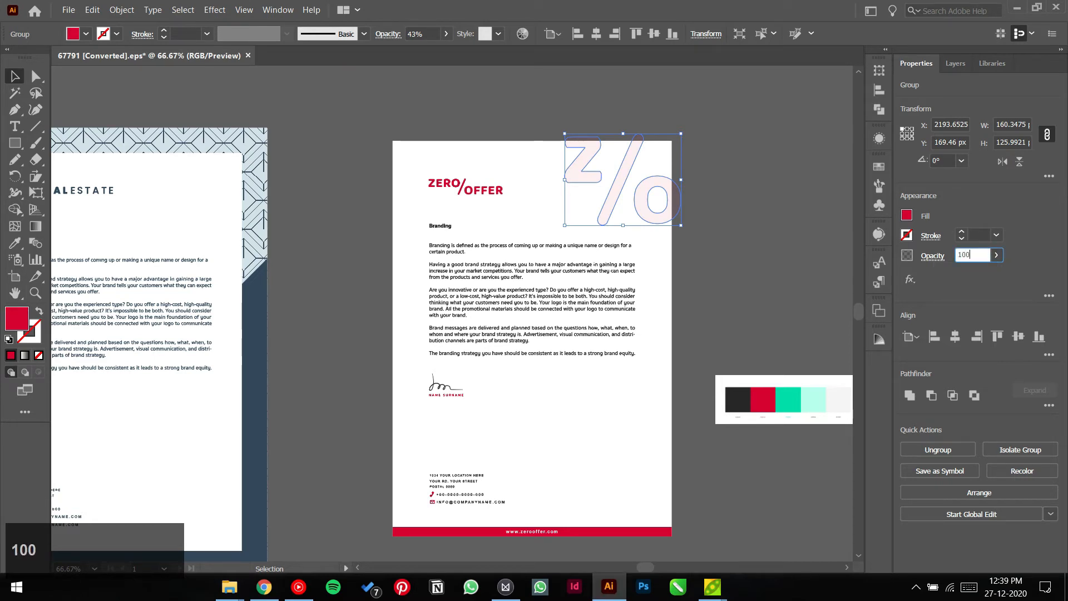
key(Return)
click(772, 249)
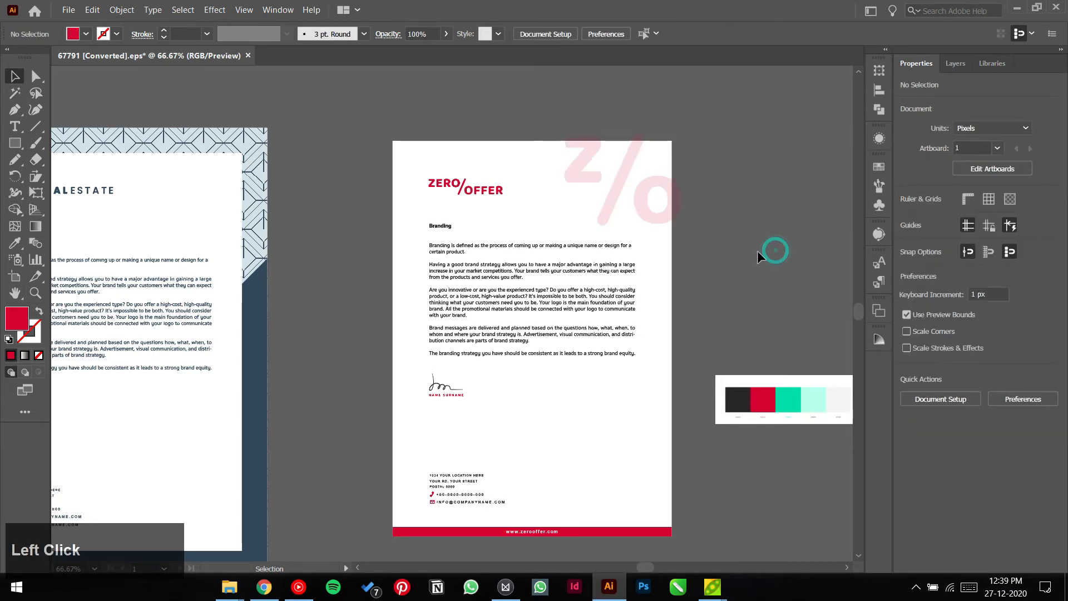
click(670, 211)
key(i)
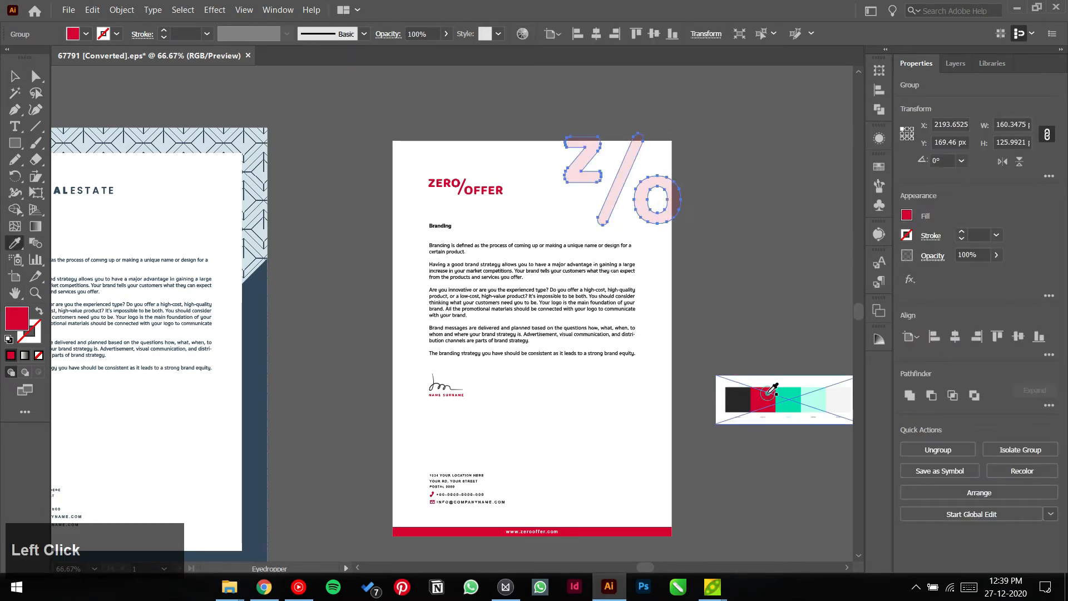
click(933, 266)
click(830, 282)
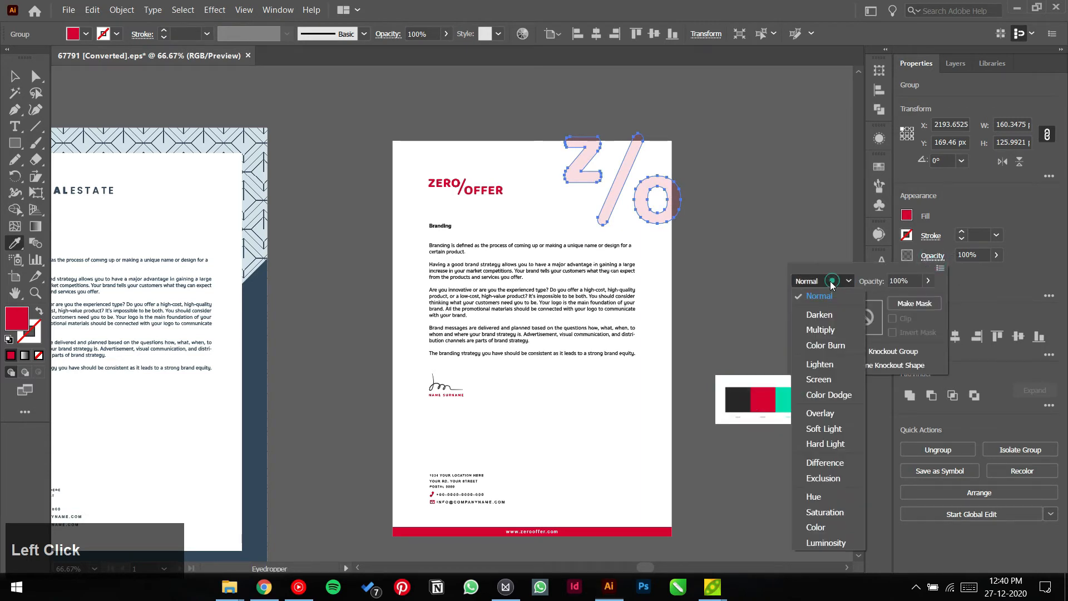
click(829, 279)
click(767, 219)
key(v)
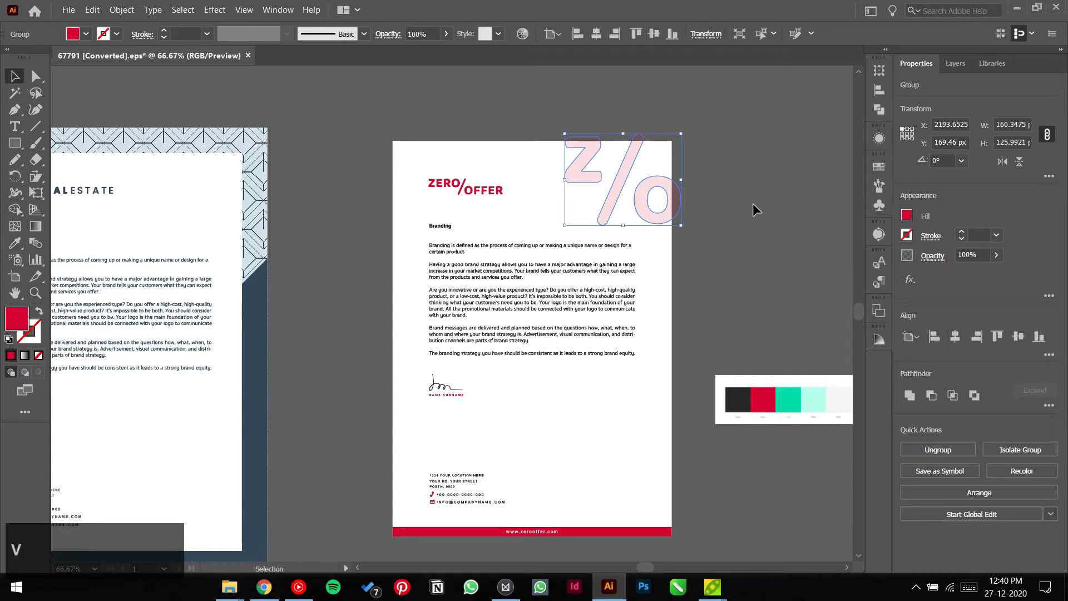
click(753, 203)
click(666, 215)
click(723, 231)
Set the opacity of the individual o, slash and z shapes inside the icon group to 100%
click(672, 207)
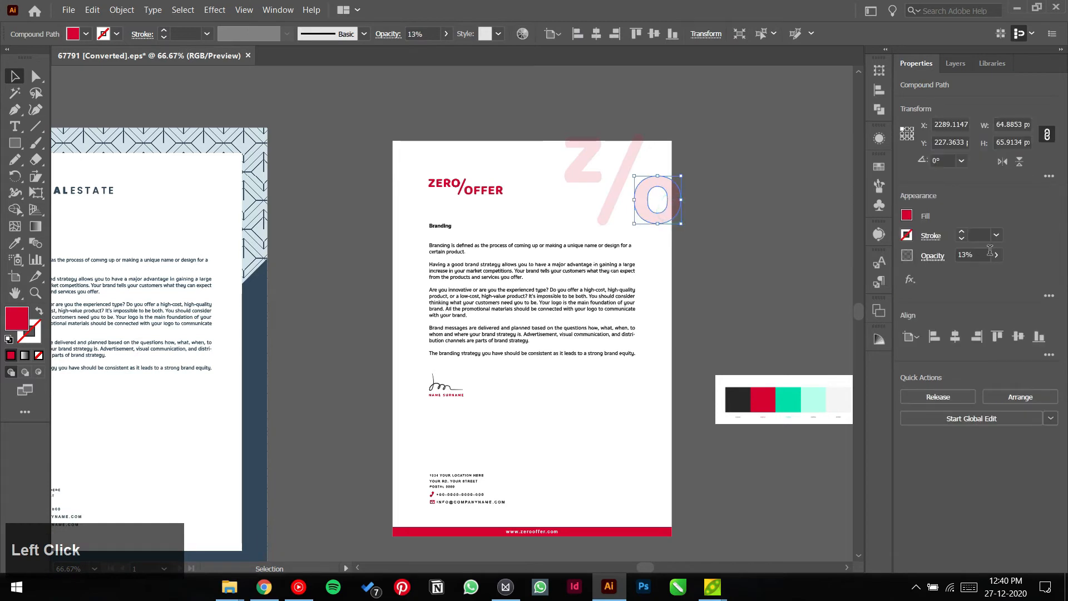
click(995, 255)
drag(950, 272, 1003, 264)
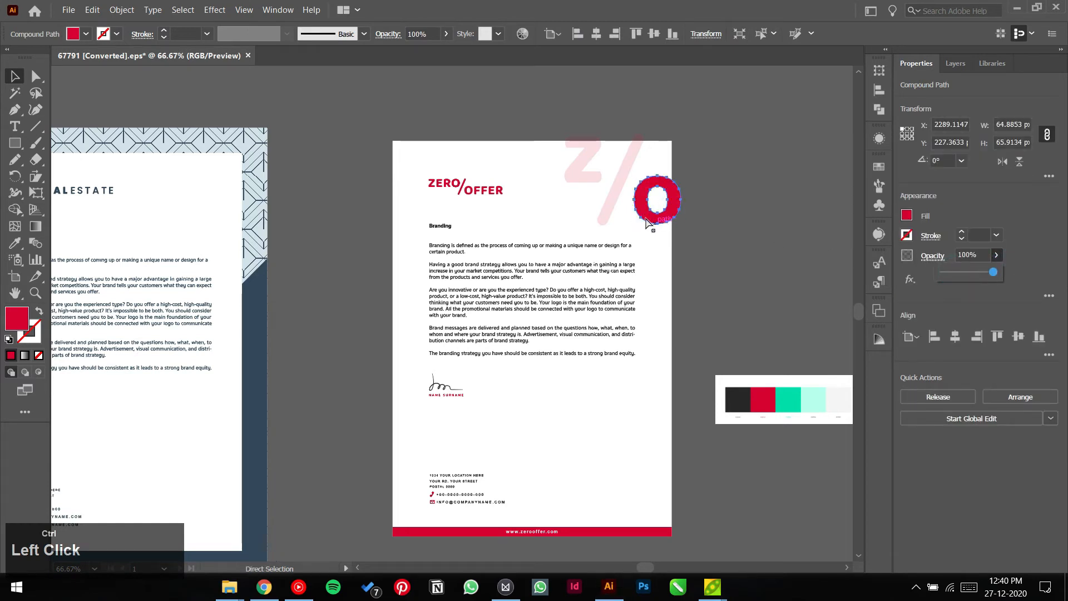
ctrl+click(610, 210)
click(996, 256)
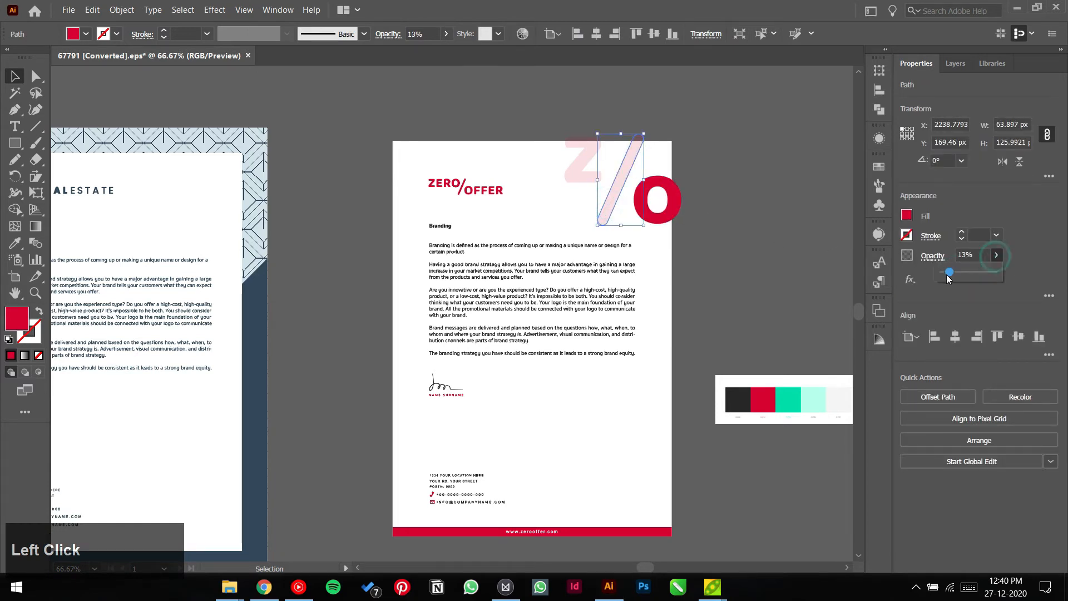
drag(947, 272, 993, 272)
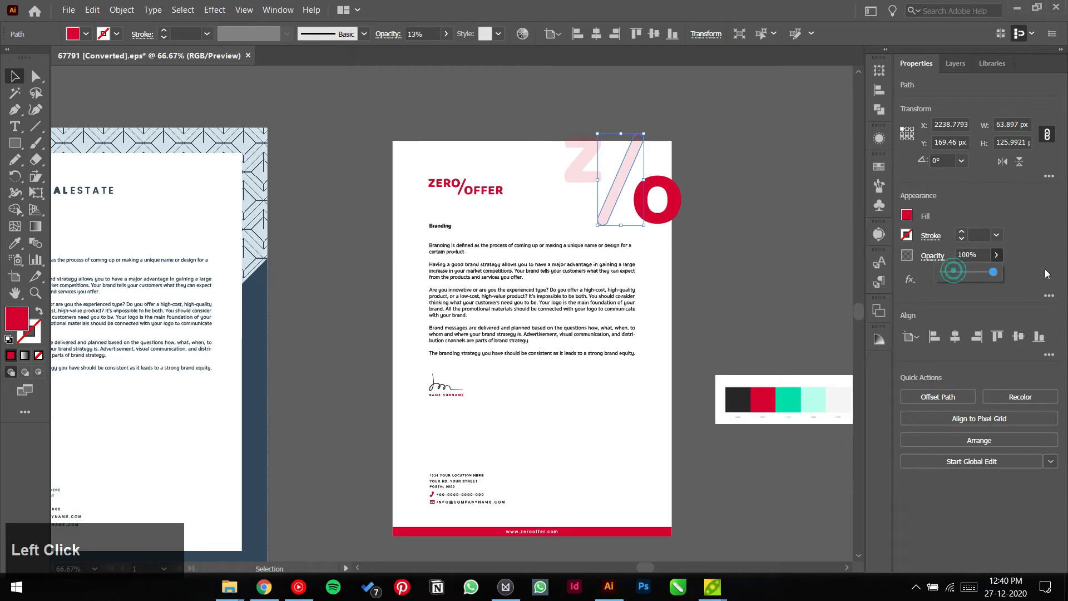
ctrl+click(582, 181)
click(996, 253)
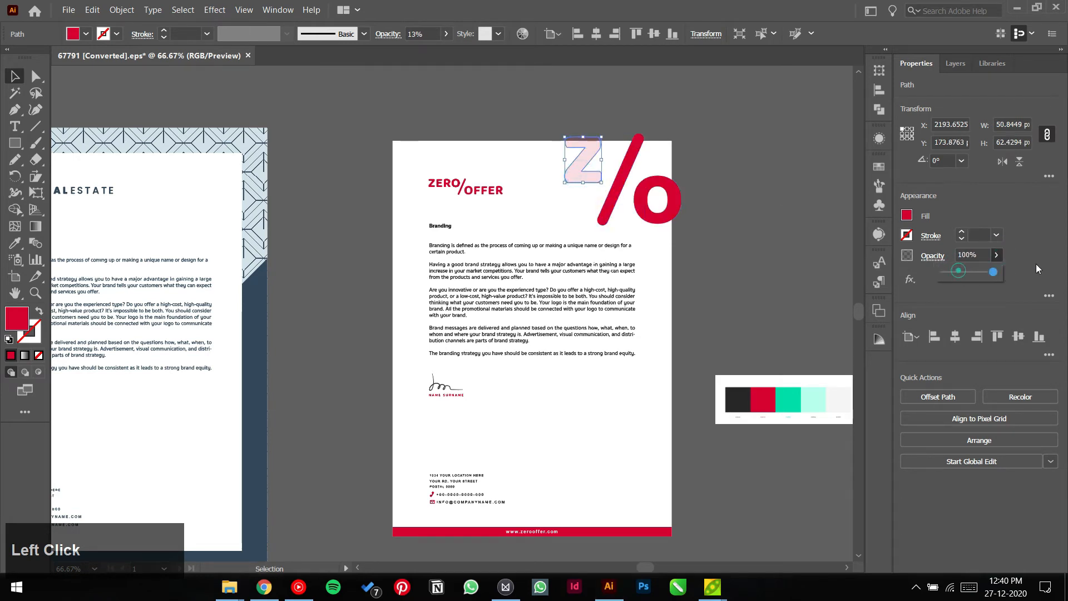
drag(958, 270, 1036, 264)
click(723, 165)
Set the opacity of the whole z/o icon group to 10%
click(677, 196)
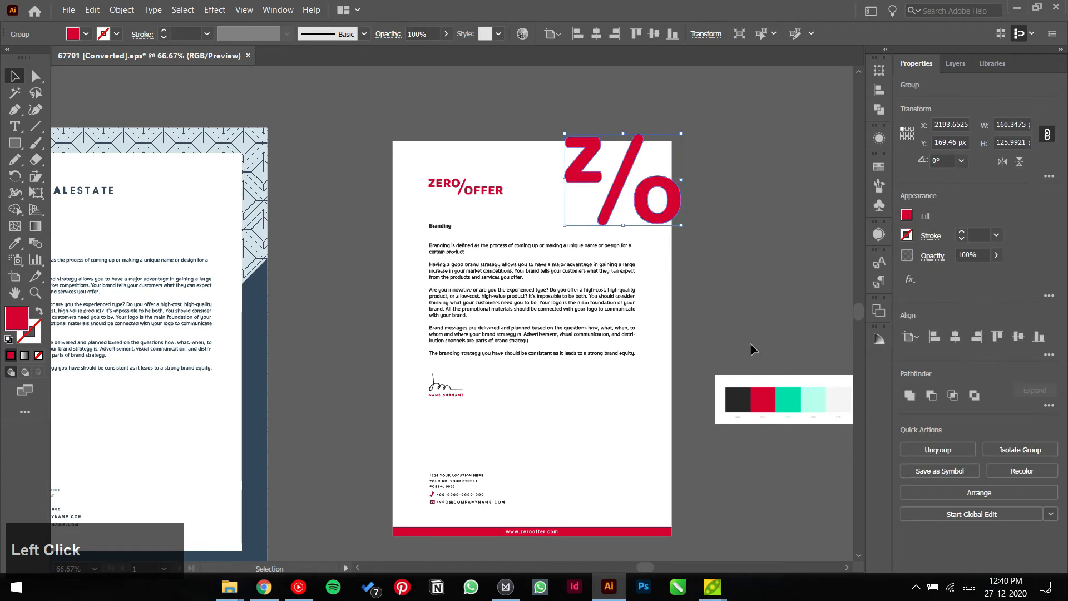
click(997, 256)
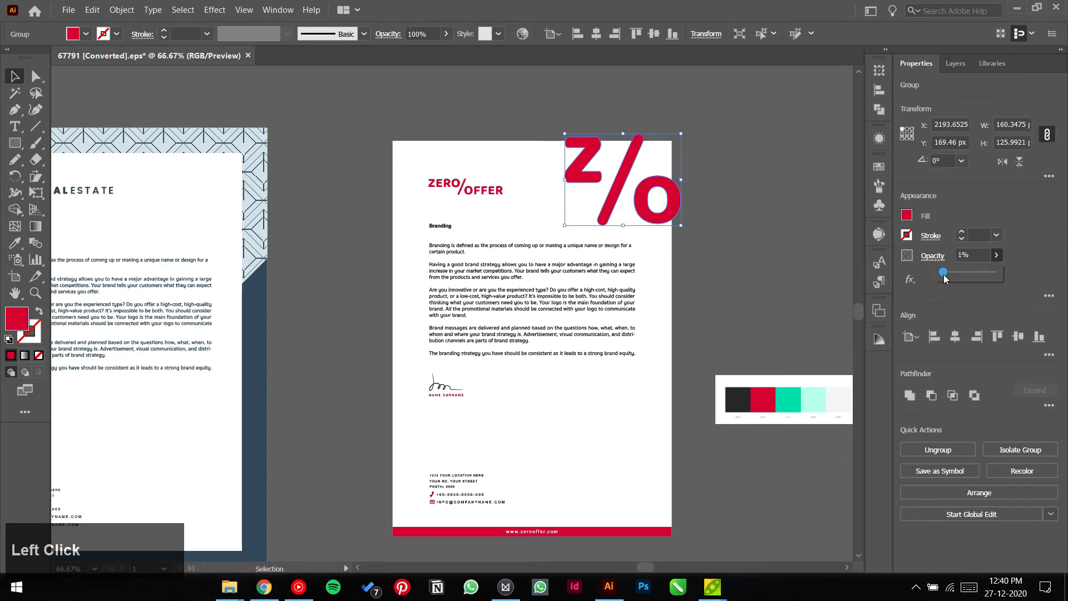
click(946, 273)
ctrl+click(985, 252)
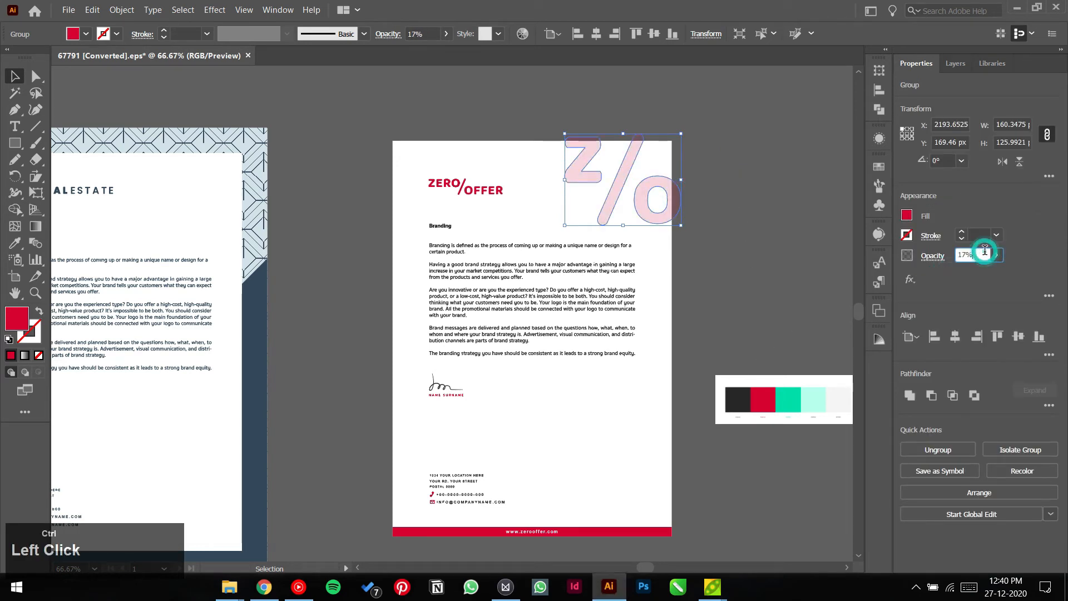
key(ctrl+a)
text(1)
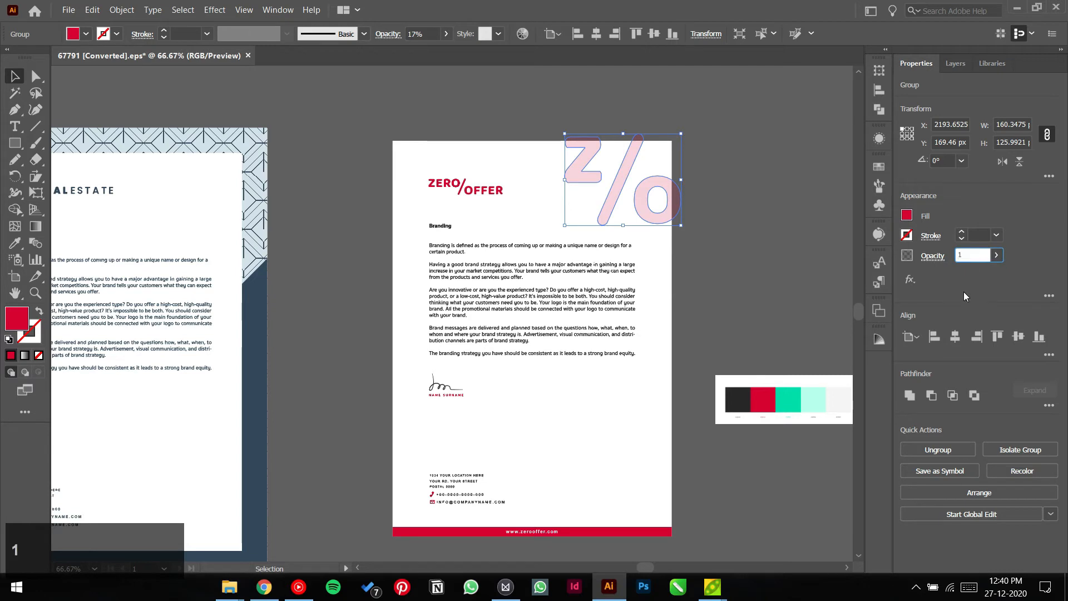
text(0)
key(Return)
click(739, 212)
Move the faded z/o icon group to the letterhead's lower right corner, overlapping the page edge and the red footer bar
key(space)
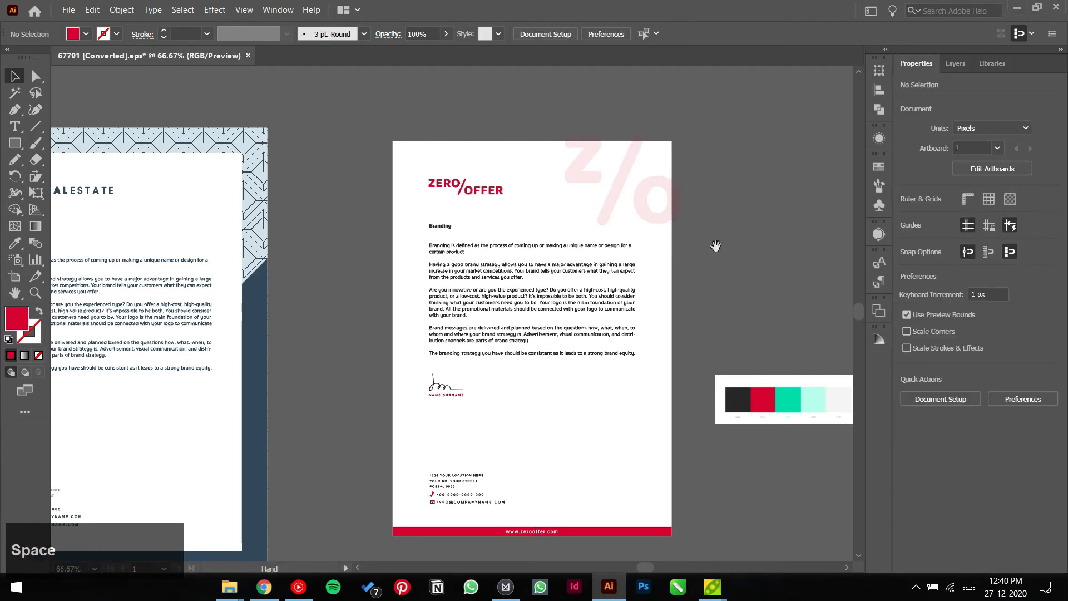
drag(698, 224, 651, 475)
click(666, 184)
click(708, 452)
scroll(706, 452, up, 1)
click(720, 457)
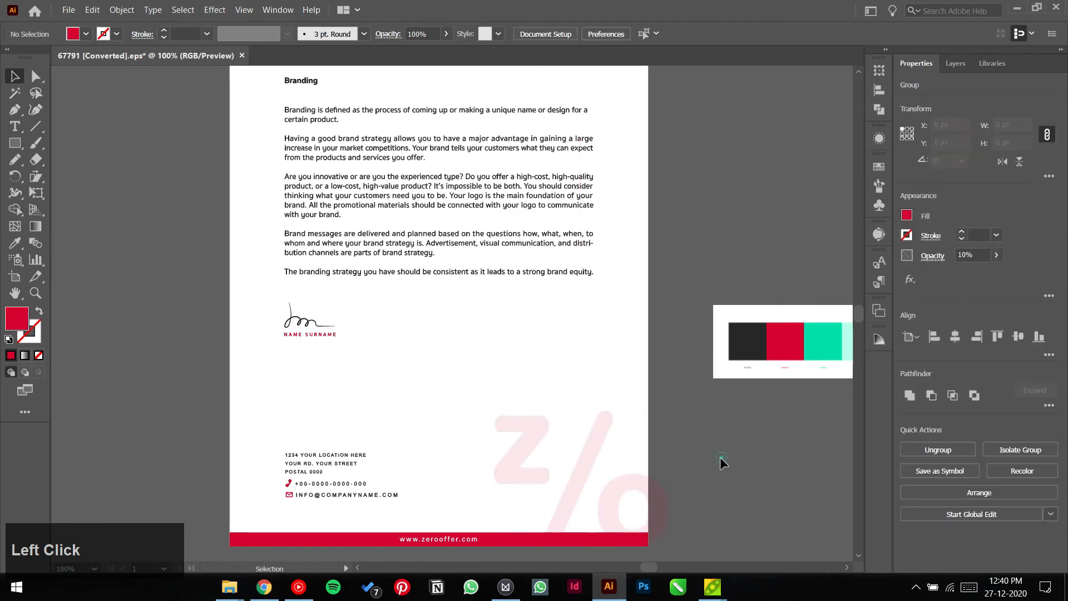
Unlock the letterhead's white background rectangle and select it
key(ctrl+0)
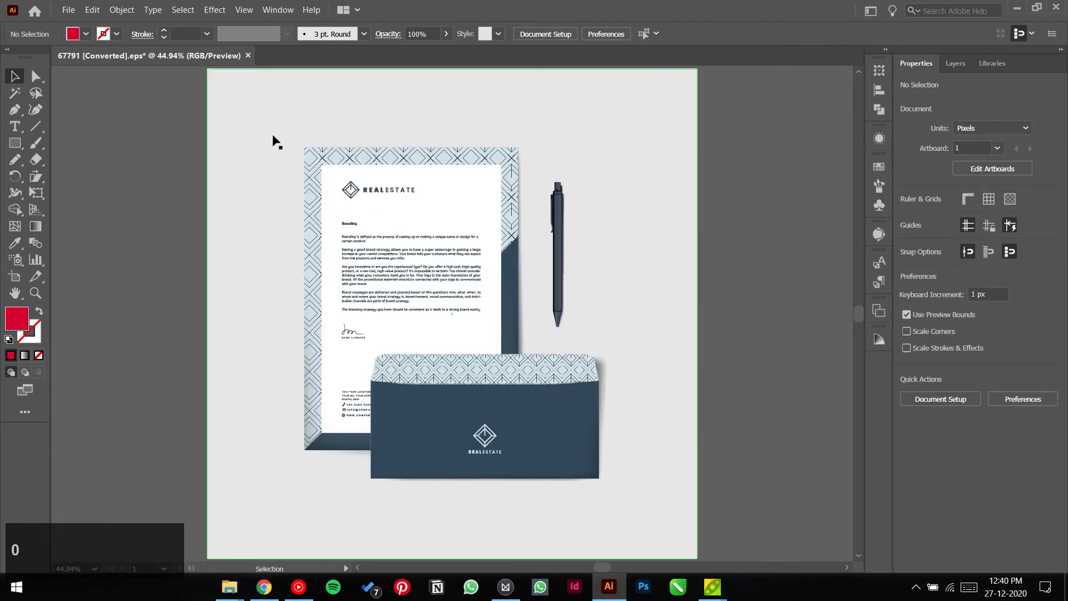
scroll(643, 280, down, 2)
drag(703, 320, 239, 304)
scroll(562, 345, up, 2)
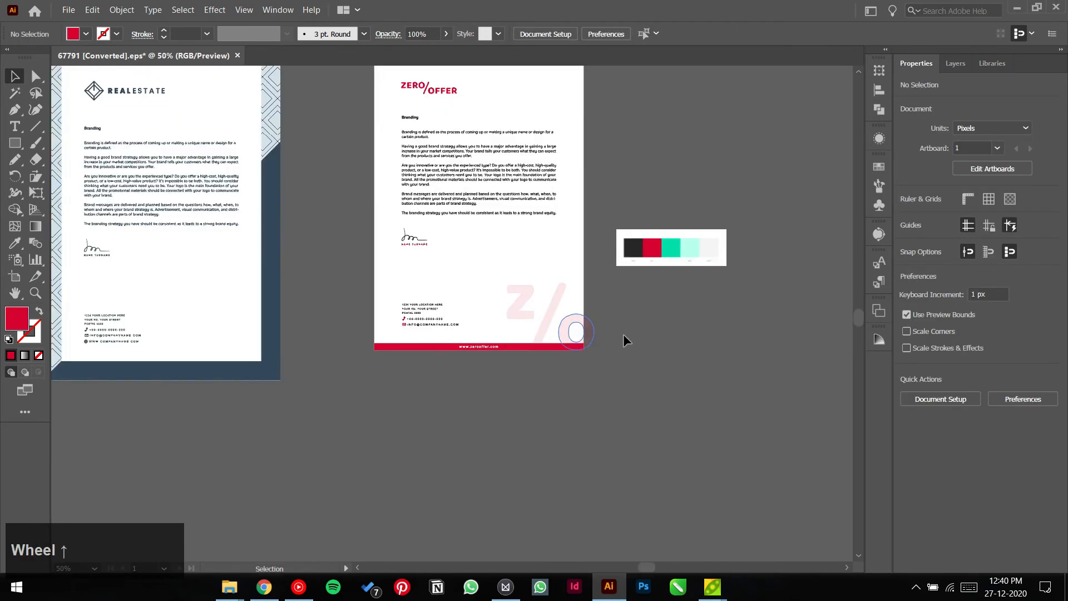
drag(630, 332, 659, 413)
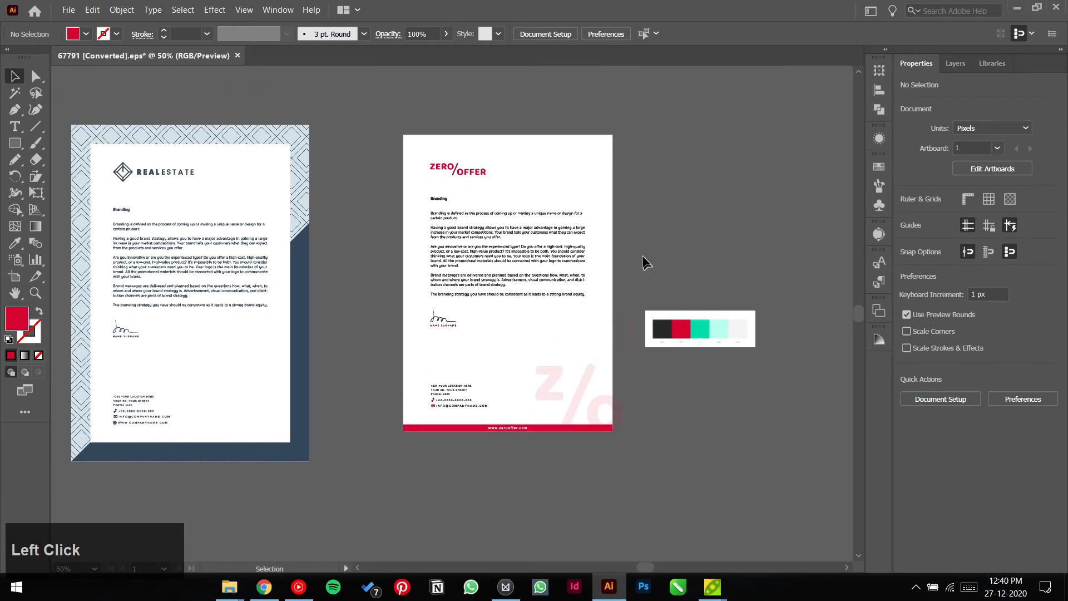
key(alt)
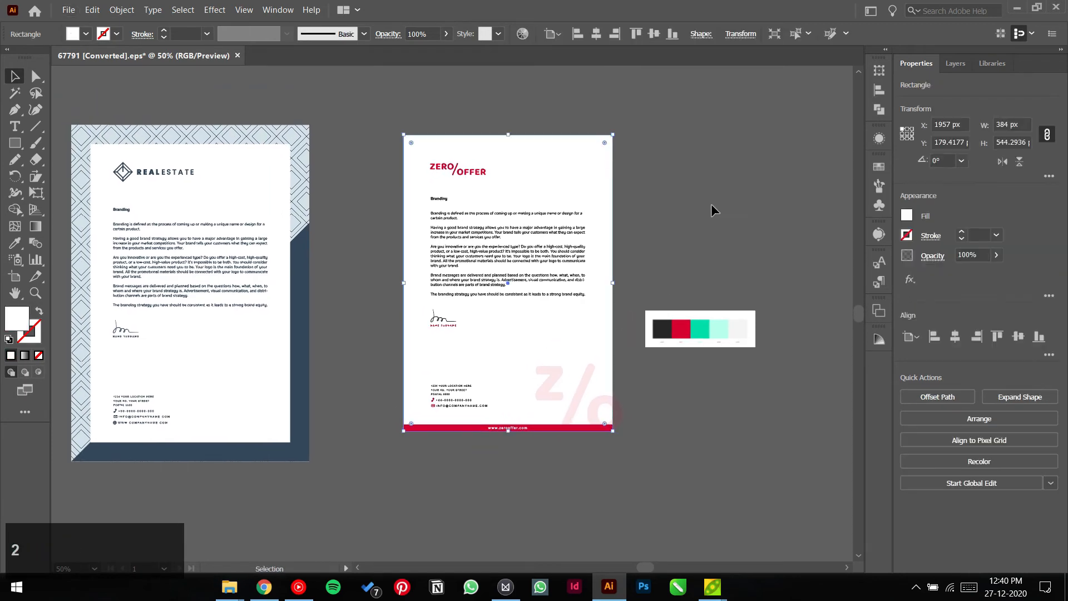
click(707, 205)
click(573, 166)
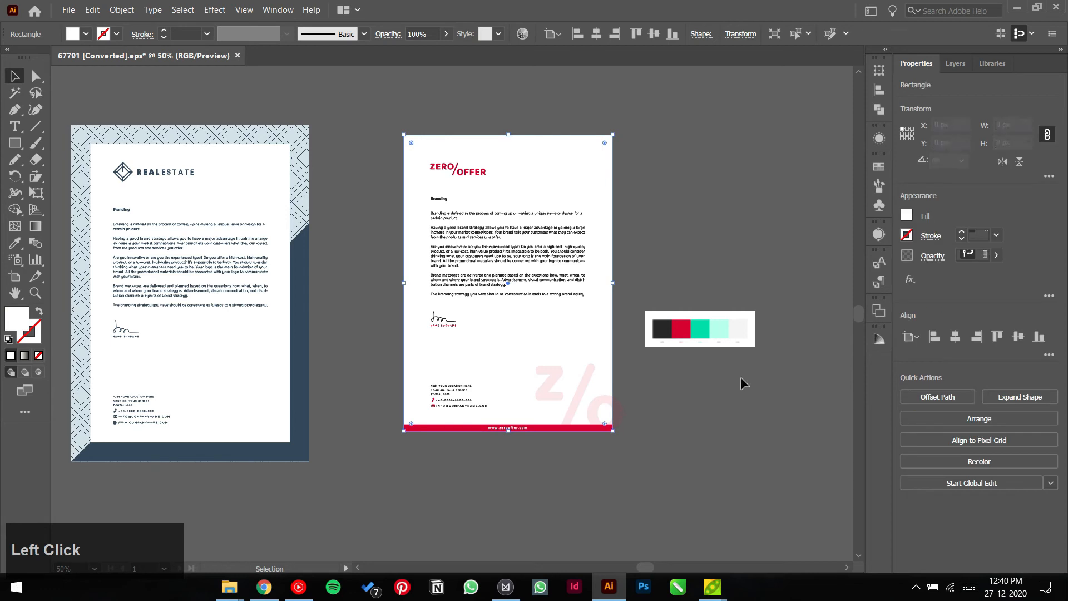
Recolour the letterhead's background rectangle with the light grey sampled from the last swatch of the colour palette, then deselect it
key(i)
click(728, 326)
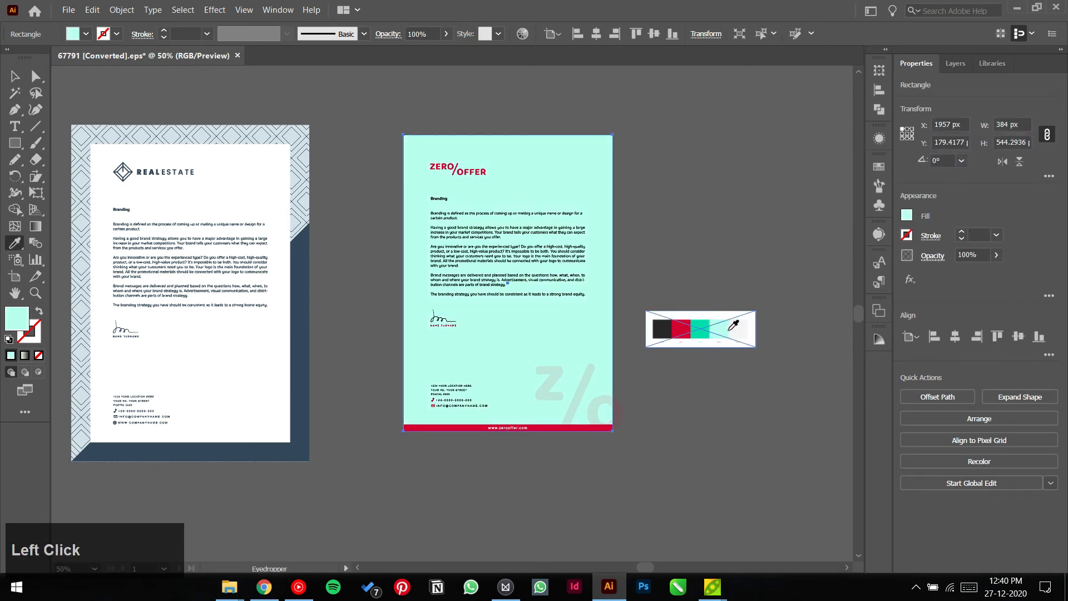
click(743, 329)
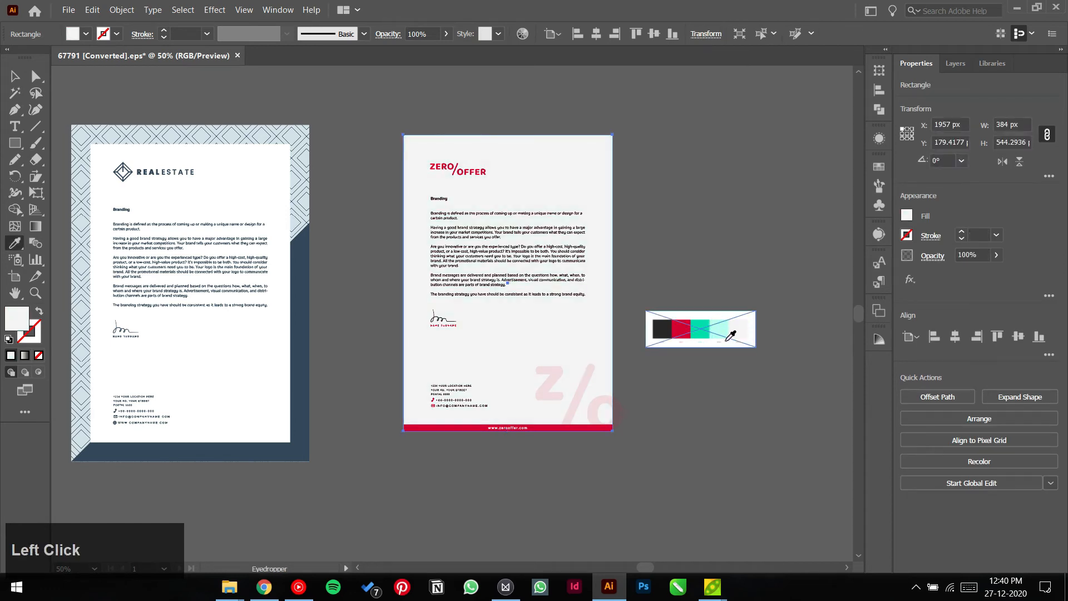
key(v)
click(696, 255)
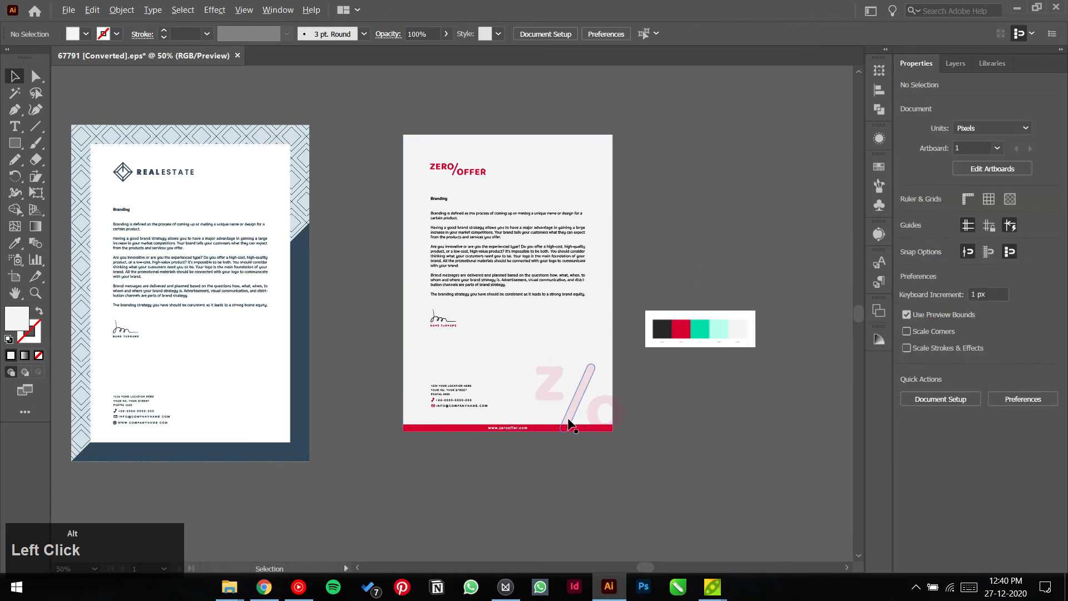
scroll(569, 426, up, 1)
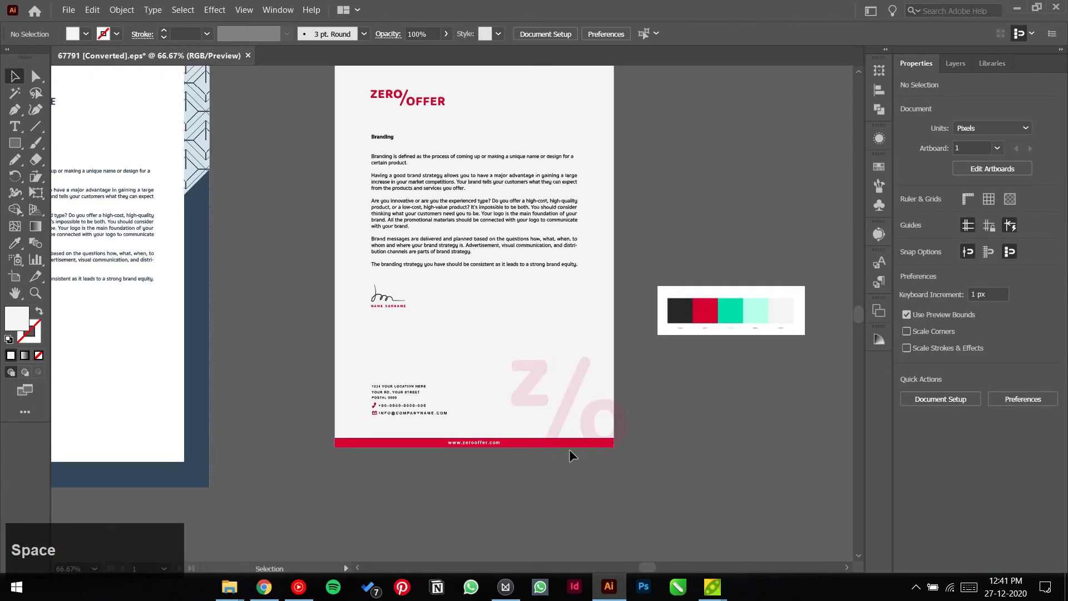
drag(543, 313, 537, 351)
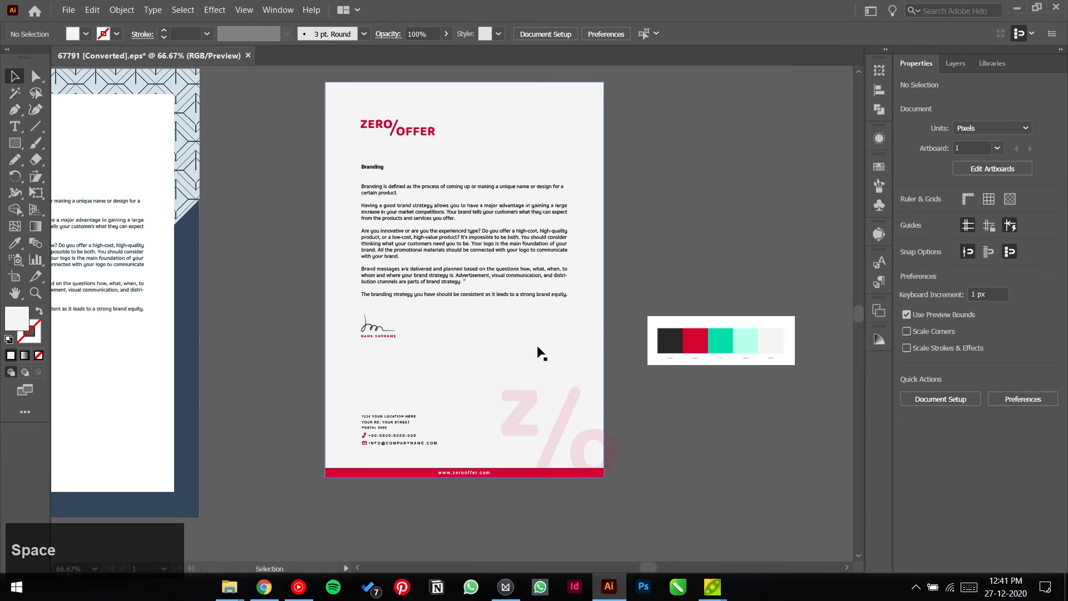
click(634, 276)
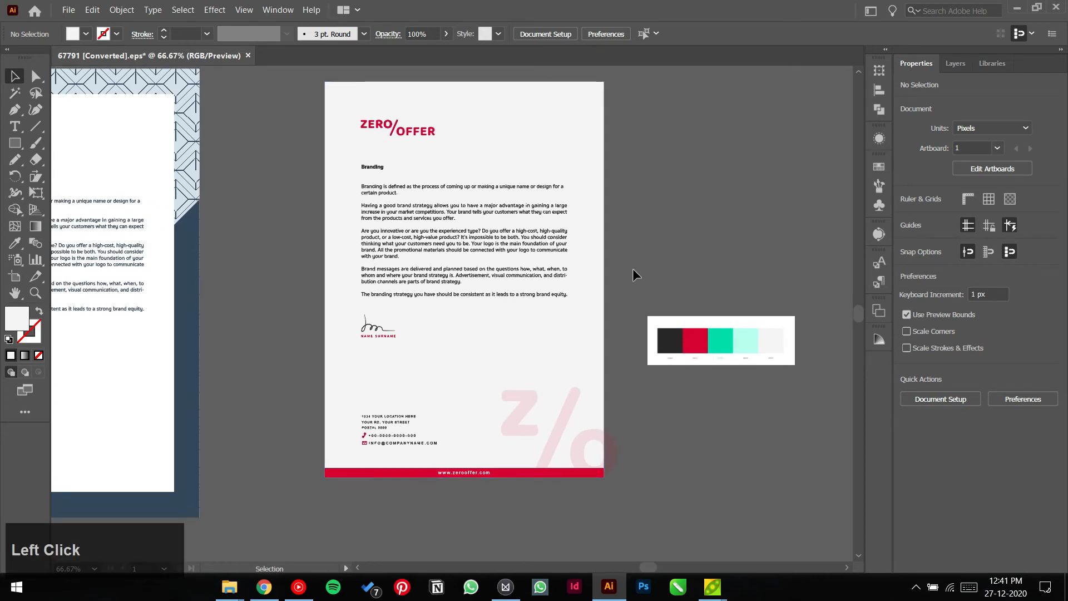
scroll(632, 281, down, 2)
click(649, 266)
scroll(660, 282, up, 1)
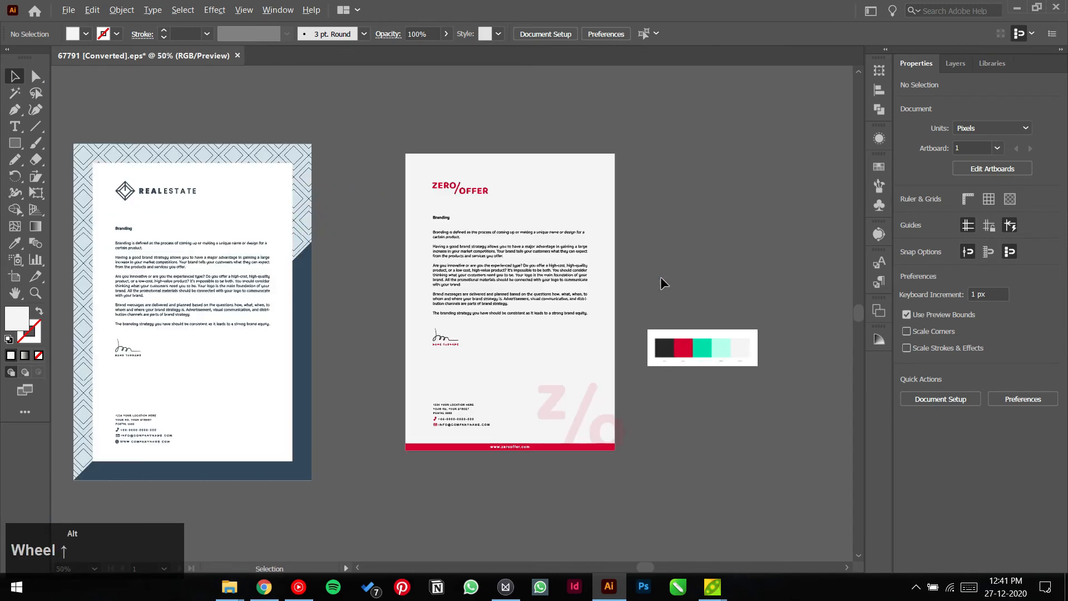
drag(656, 279, 670, 252)
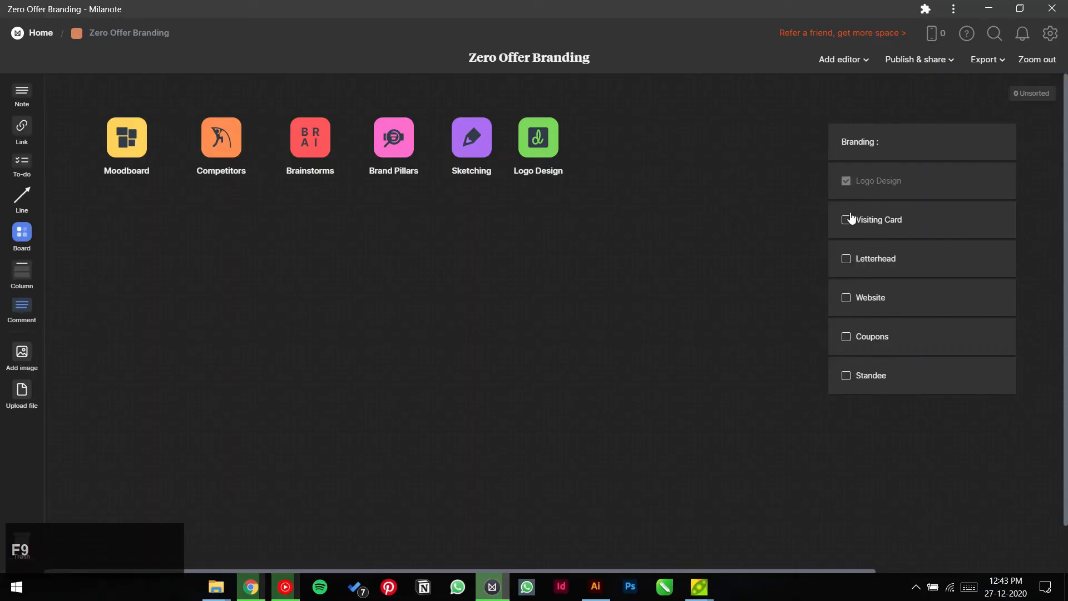
Mark the Visiting Card item as done in the Branding to-do list on the Milanote board
click(846, 220)
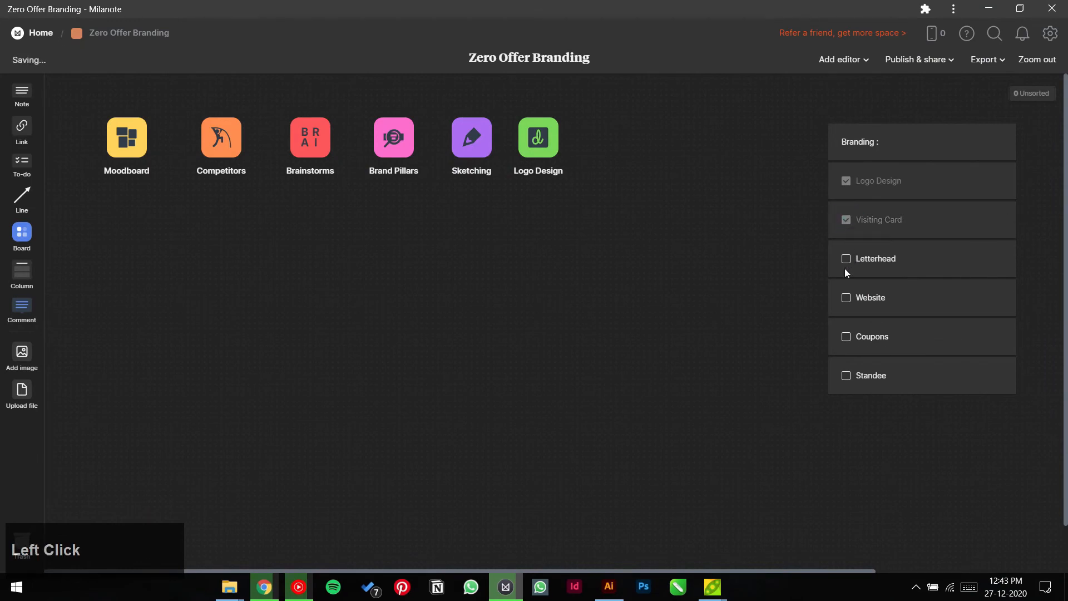
key(F9)
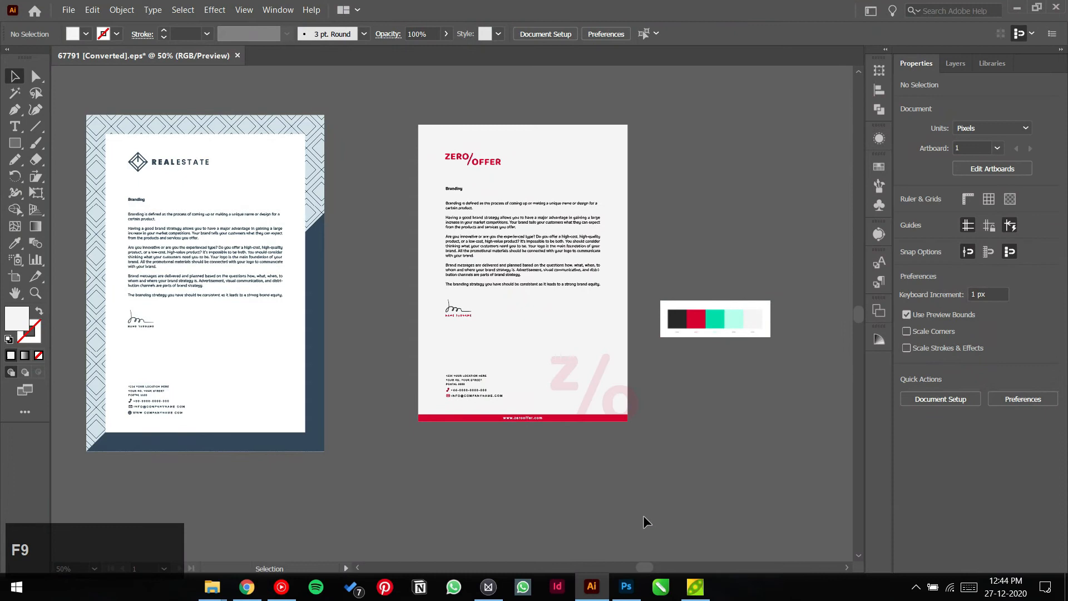
click(644, 517)
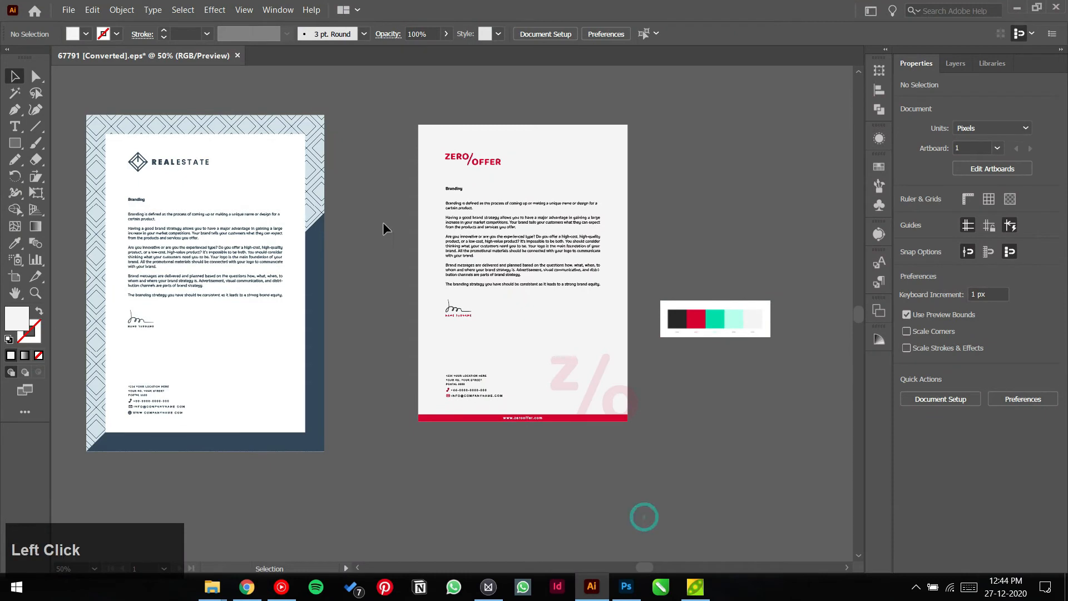
drag(406, 103, 640, 445)
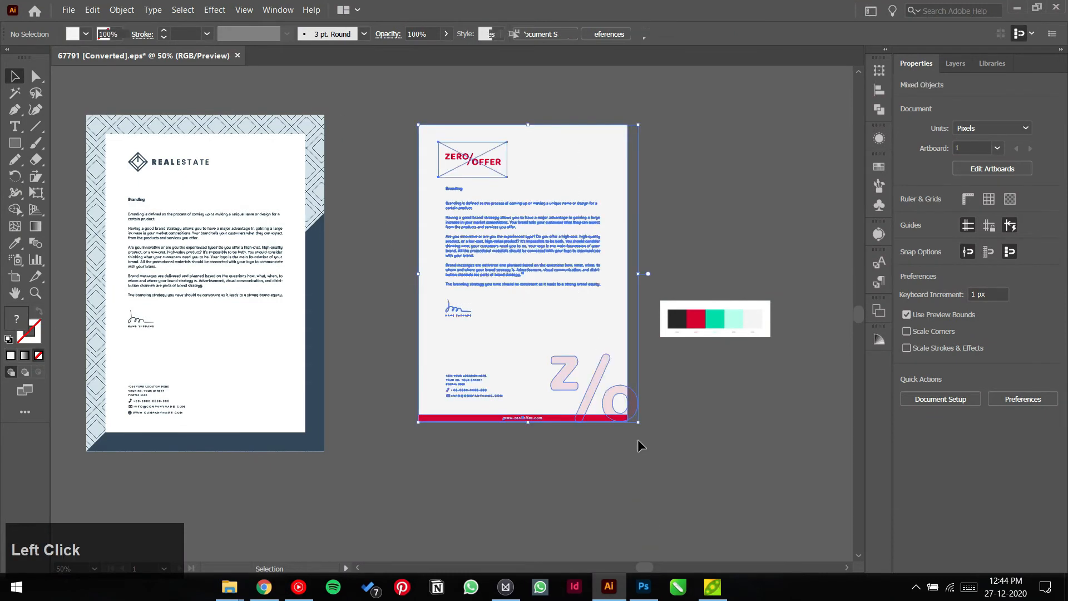
key(ctrl)
click(658, 459)
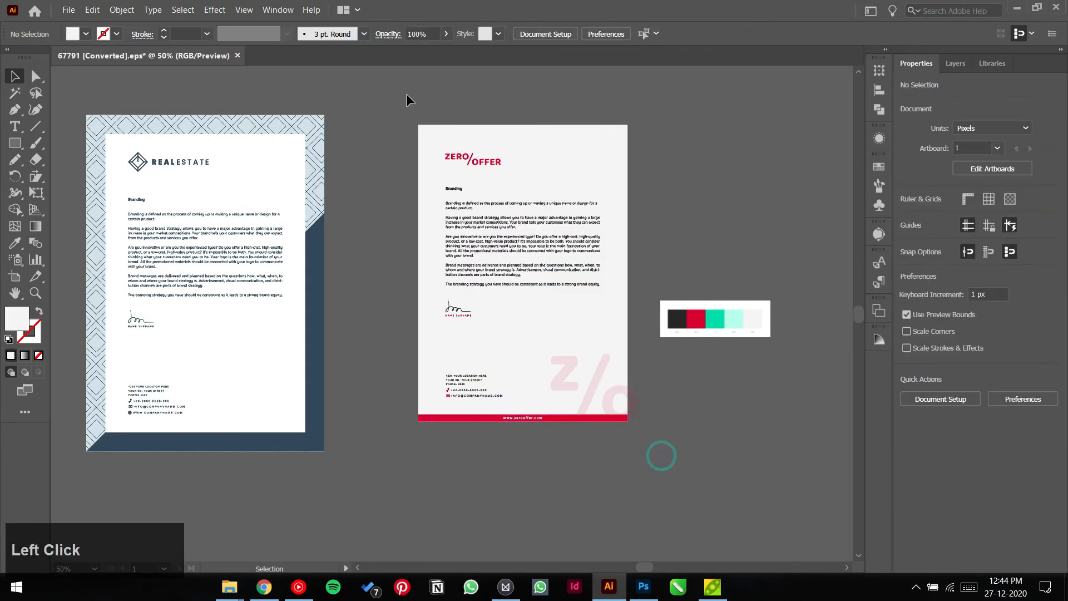
drag(484, 189, 640, 453)
click(632, 406)
ctrl+click(627, 401)
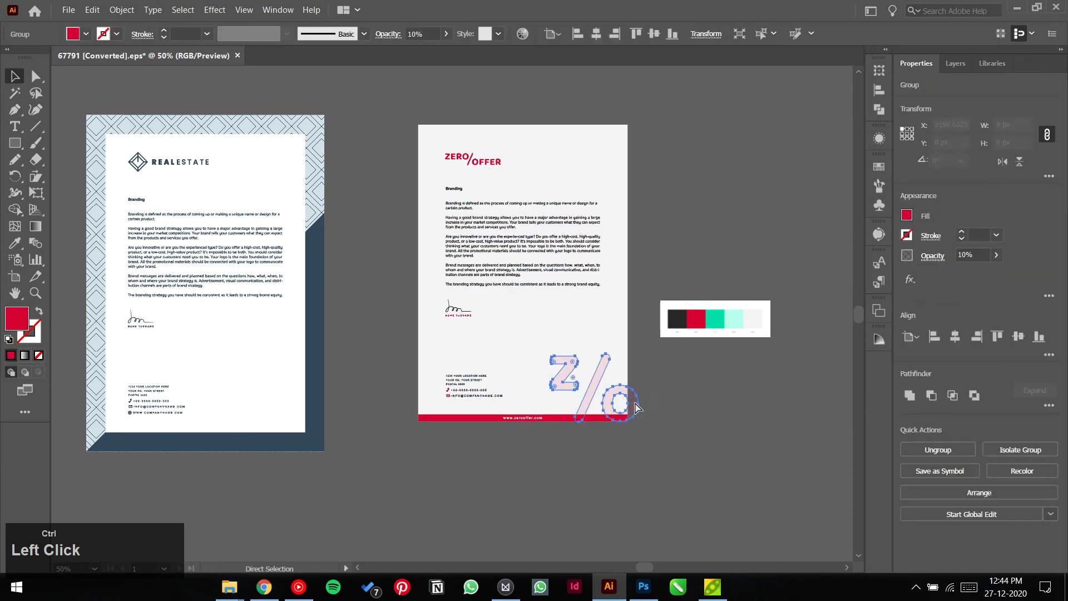
click(672, 398)
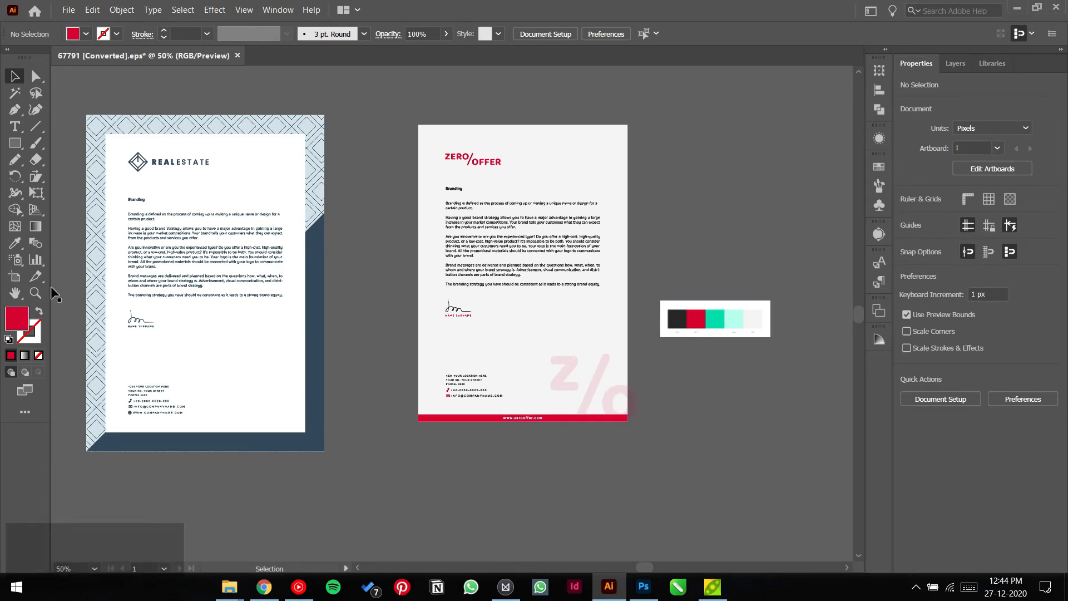
Create a new artboard fitted to the Zero/Offer letterhead's background rectangle, 384 px wide and 544.29 px high
click(19, 283)
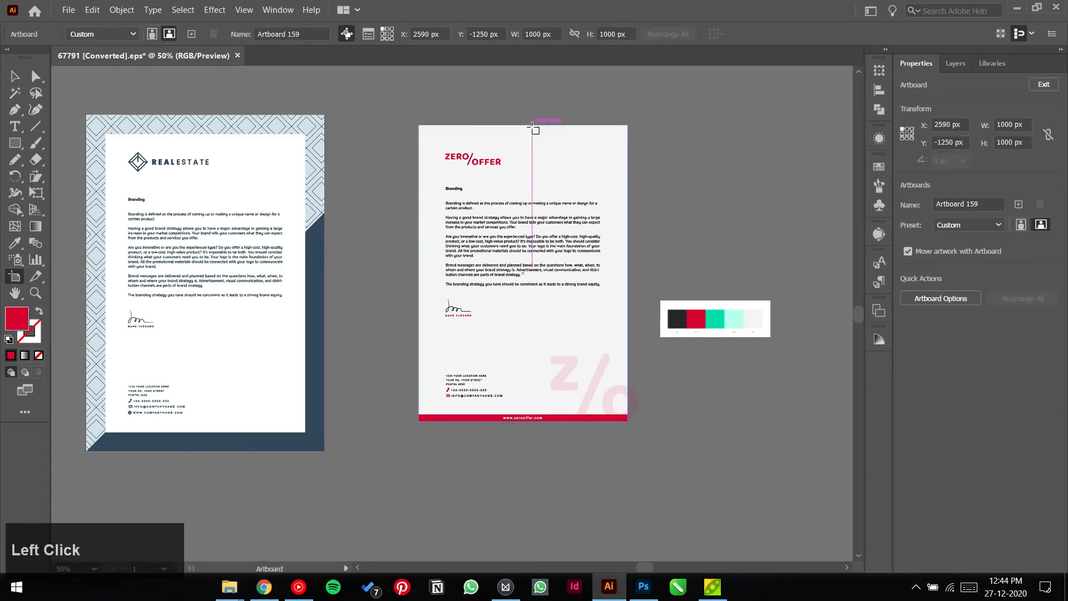
click(532, 129)
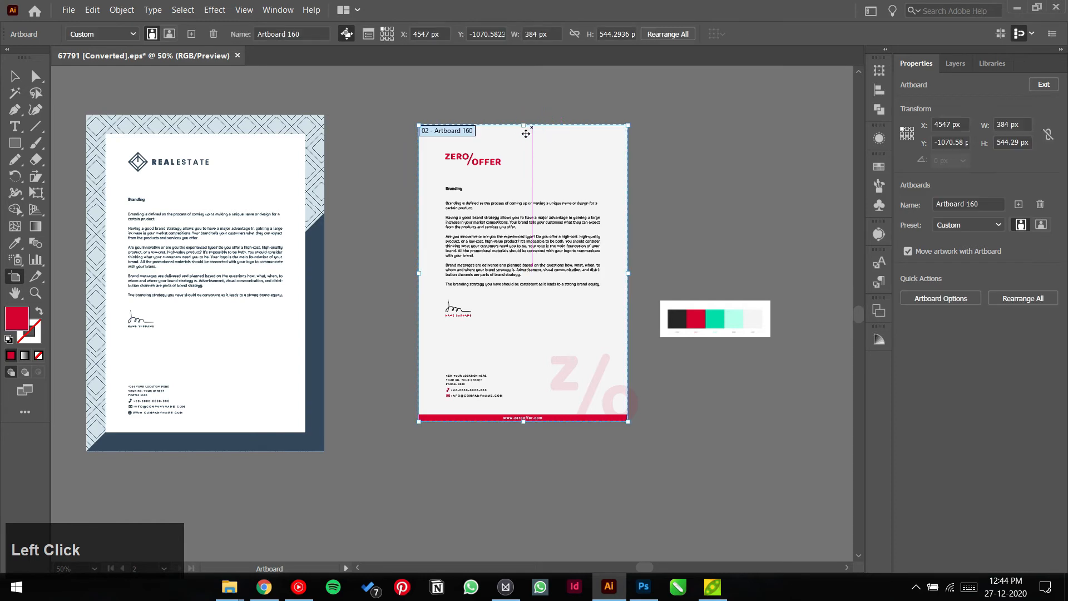
click(15, 76)
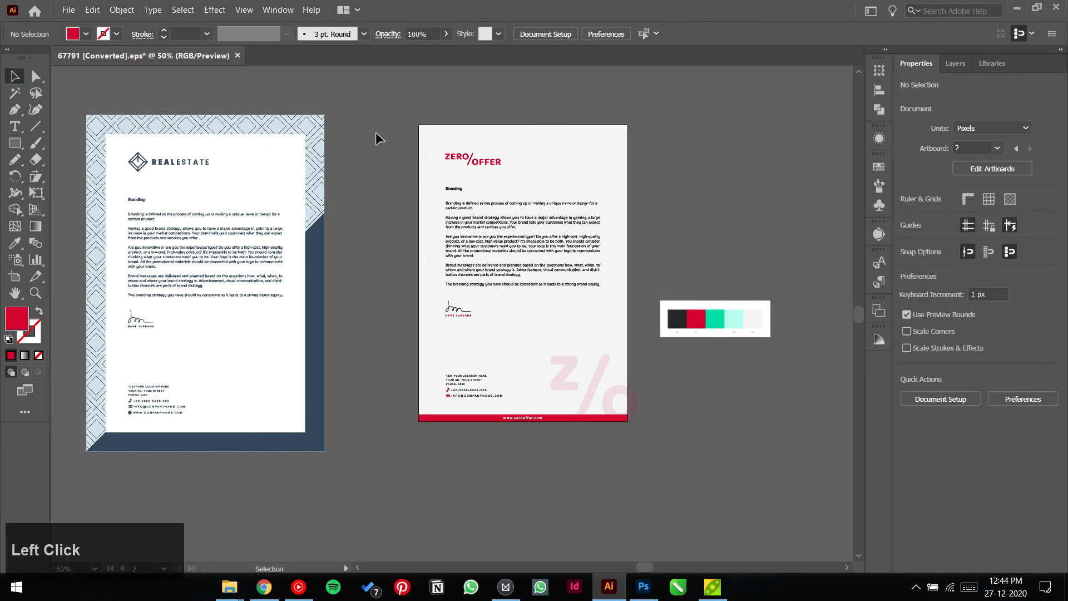
Set up an Export for Screens with only Artboard 160 included, and rename that artboard Letterhead
key(ctrl+alt+e)
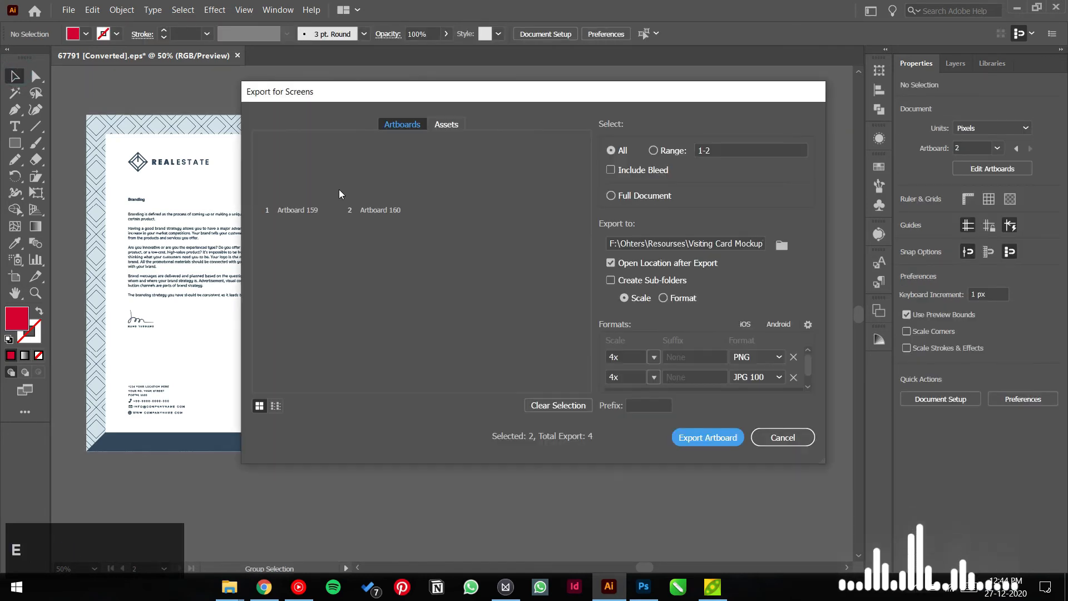
click(271, 192)
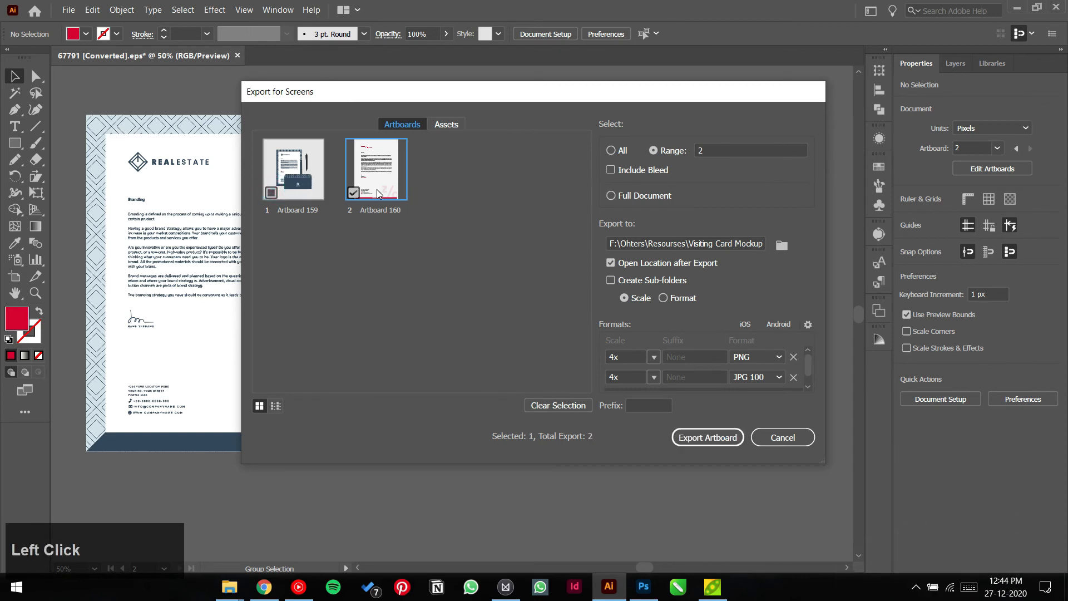
click(378, 210)
text(Lete)
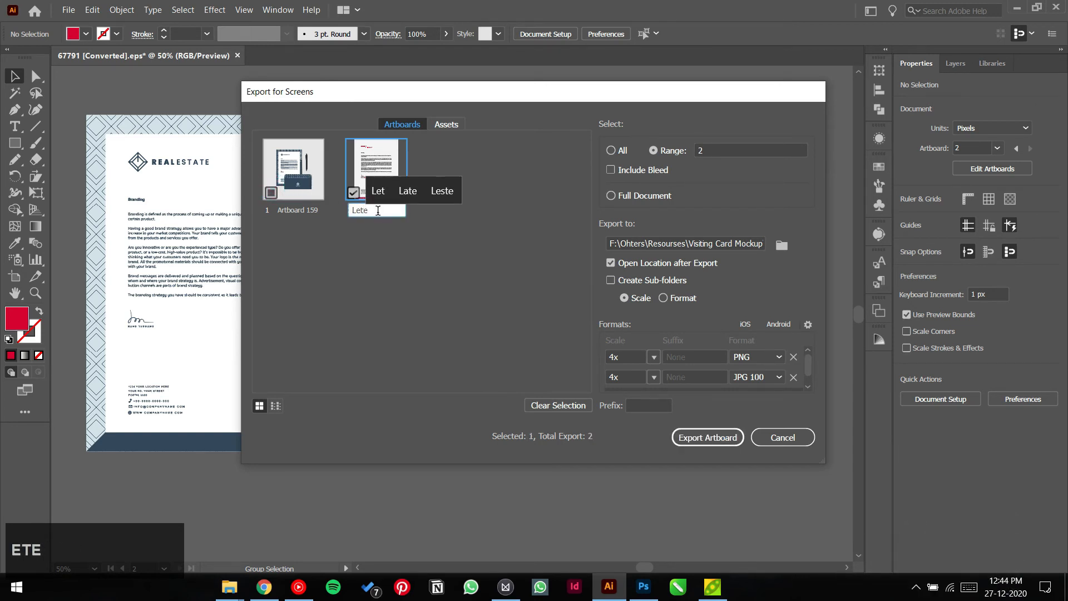
key(BackSpace)
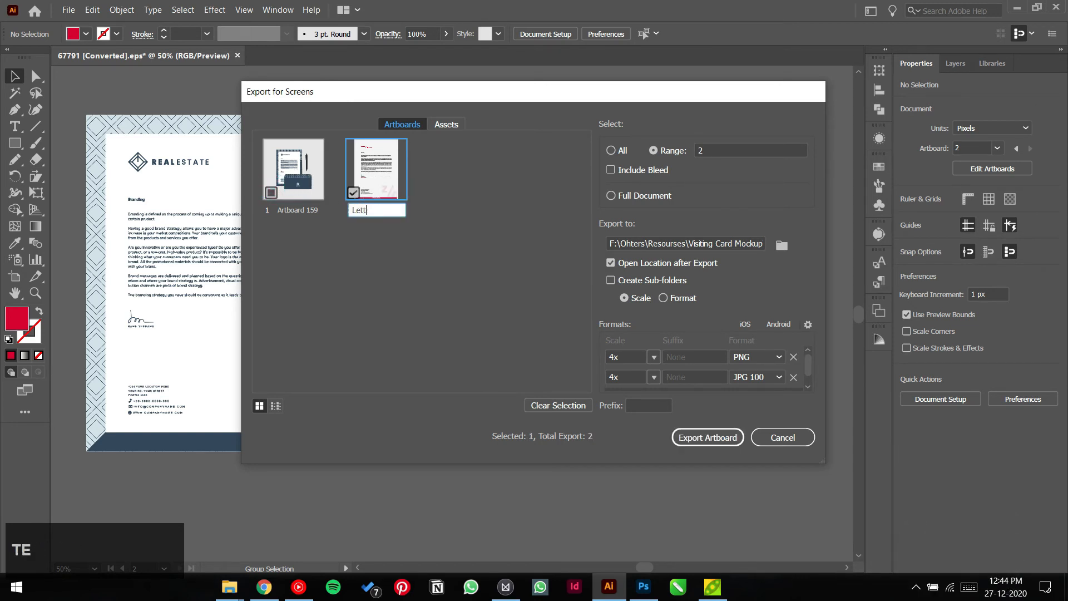
text(terhead)
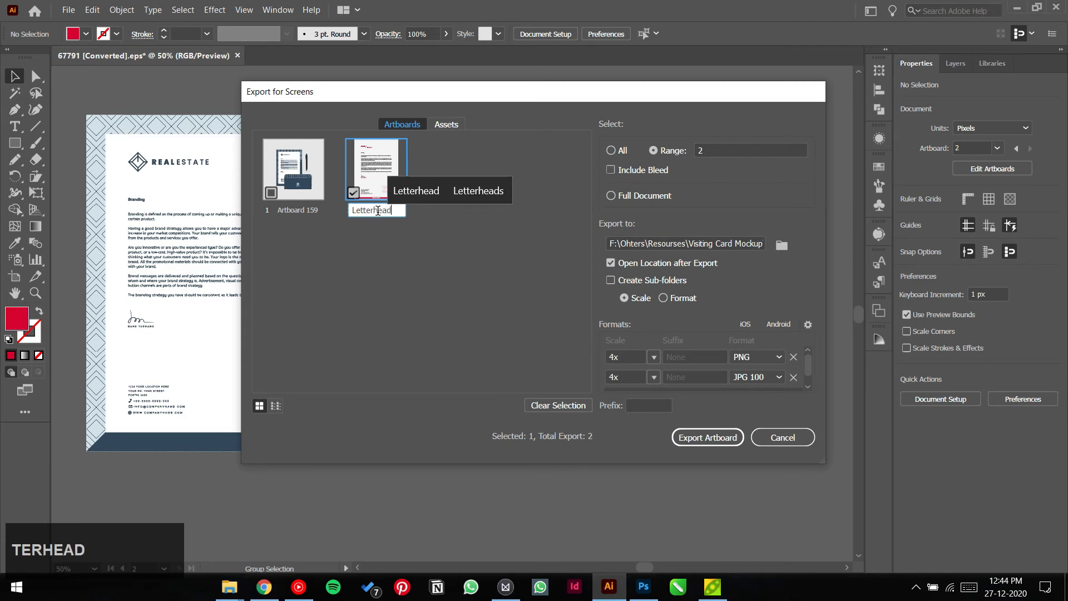
click(464, 240)
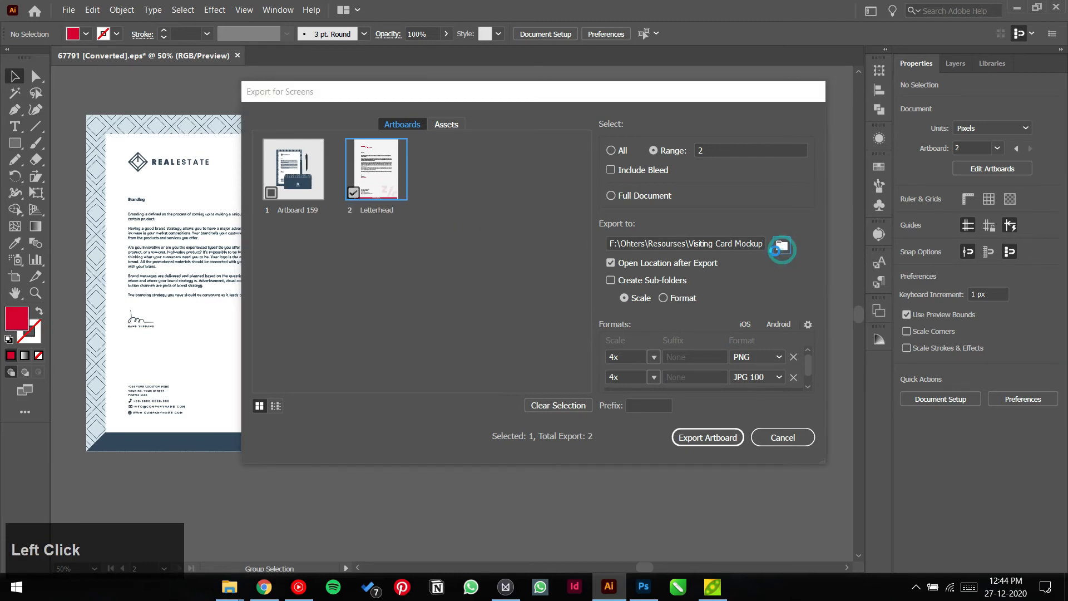
Export the Letterhead artboard only as a 4x JPG 100, without PNG, into the Letterhead folder inside Zero Offer Branding
click(782, 251)
click(74, 187)
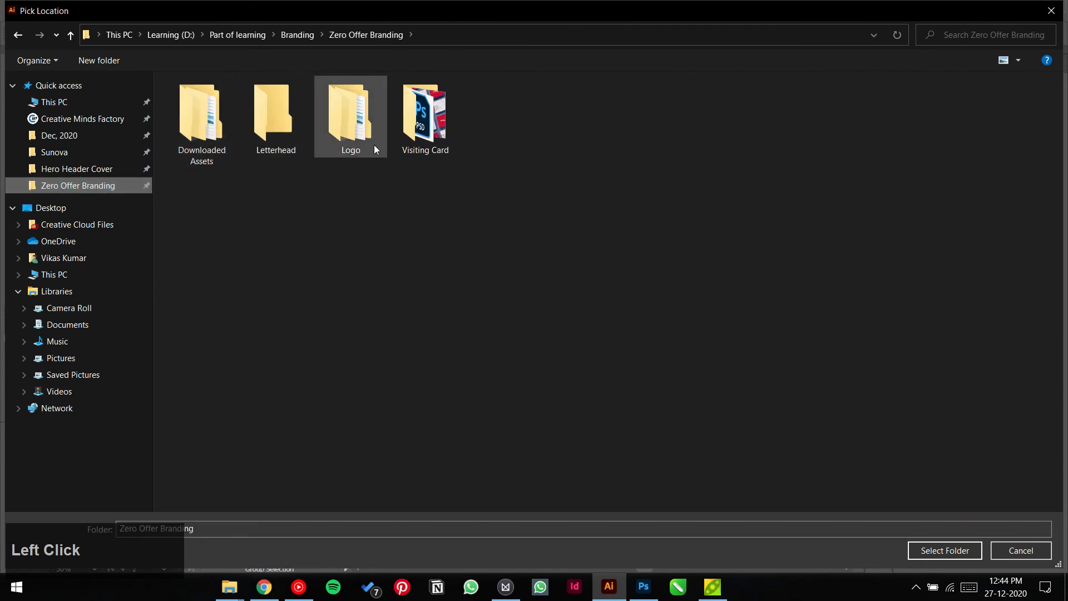
double_click(281, 146)
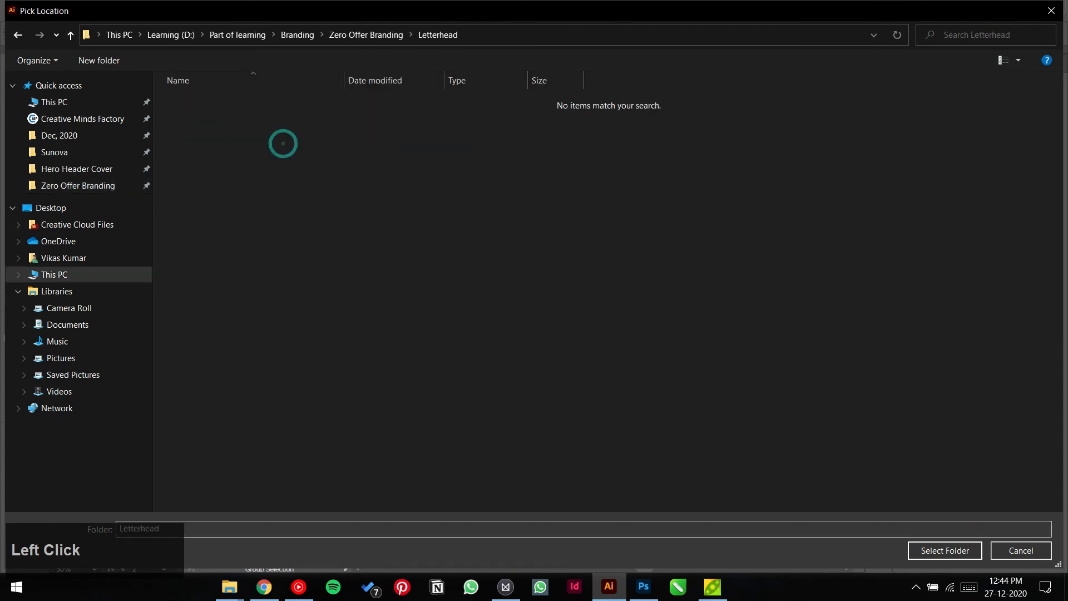
click(948, 550)
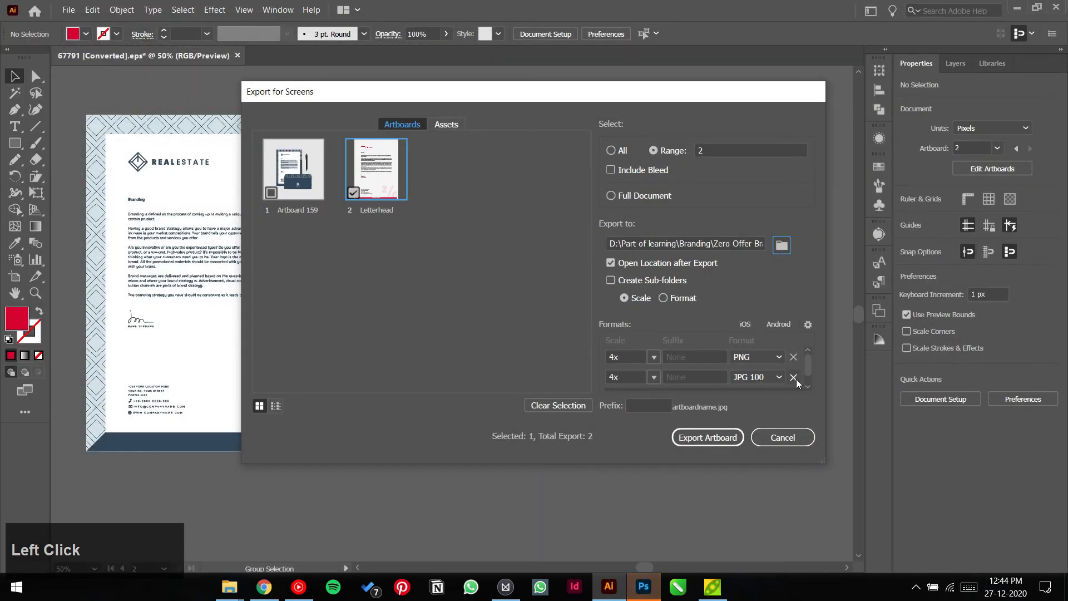
click(793, 357)
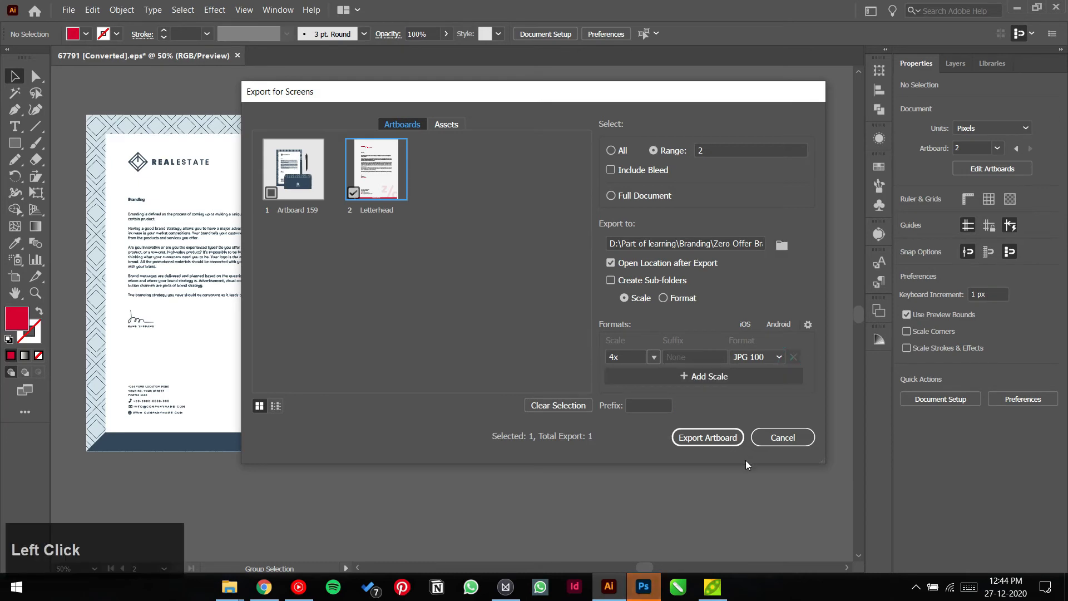
click(718, 438)
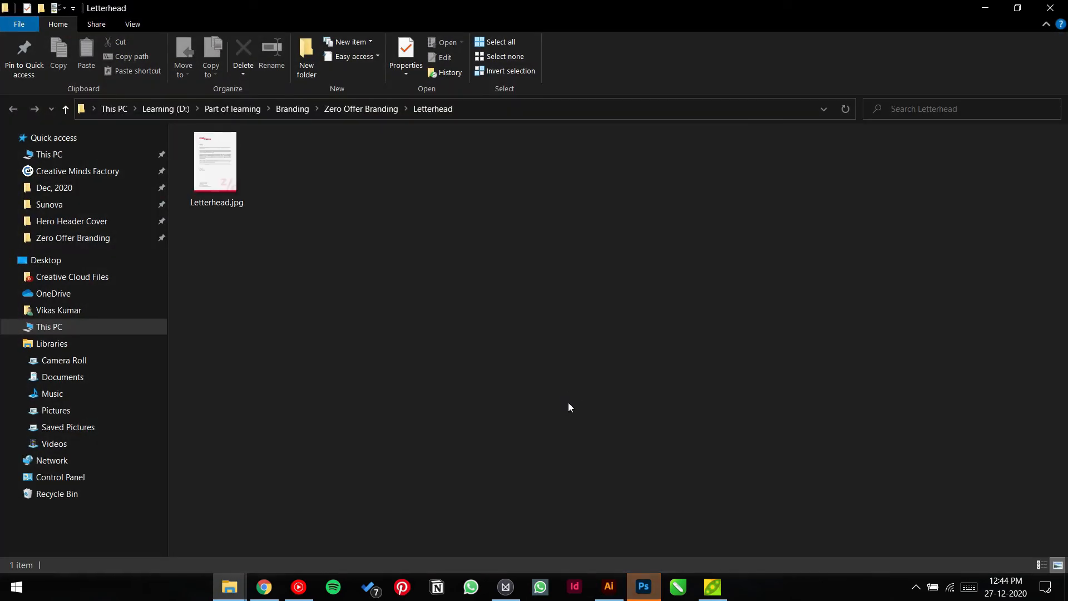
Open the exported Letterhead.jpg to check the complete page, then close the preview and refresh the folder
double_click(215, 164)
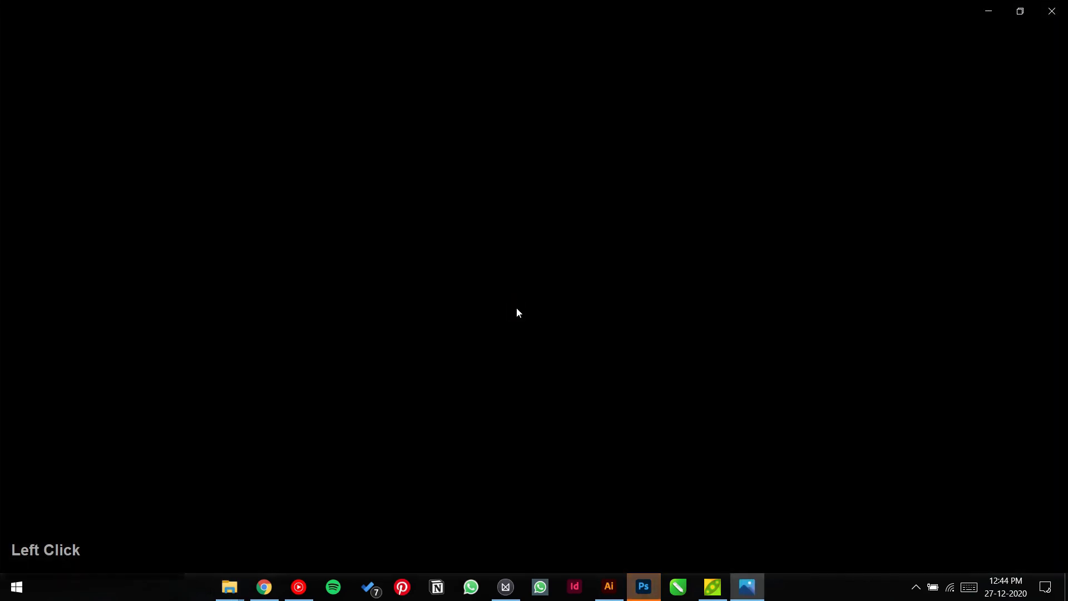
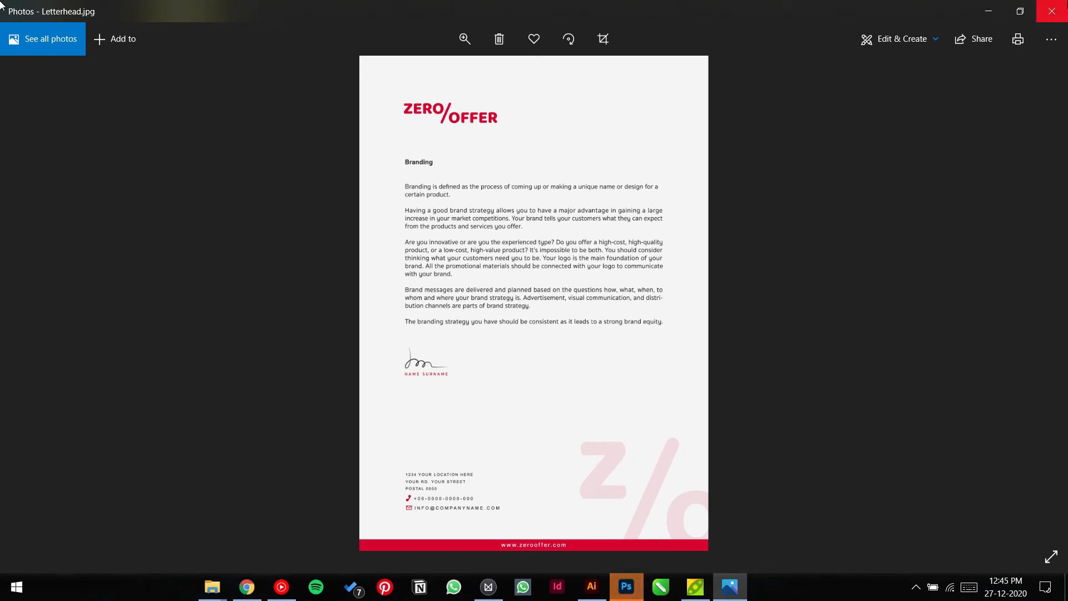
click(1052, 11)
right_click(754, 195)
click(815, 251)
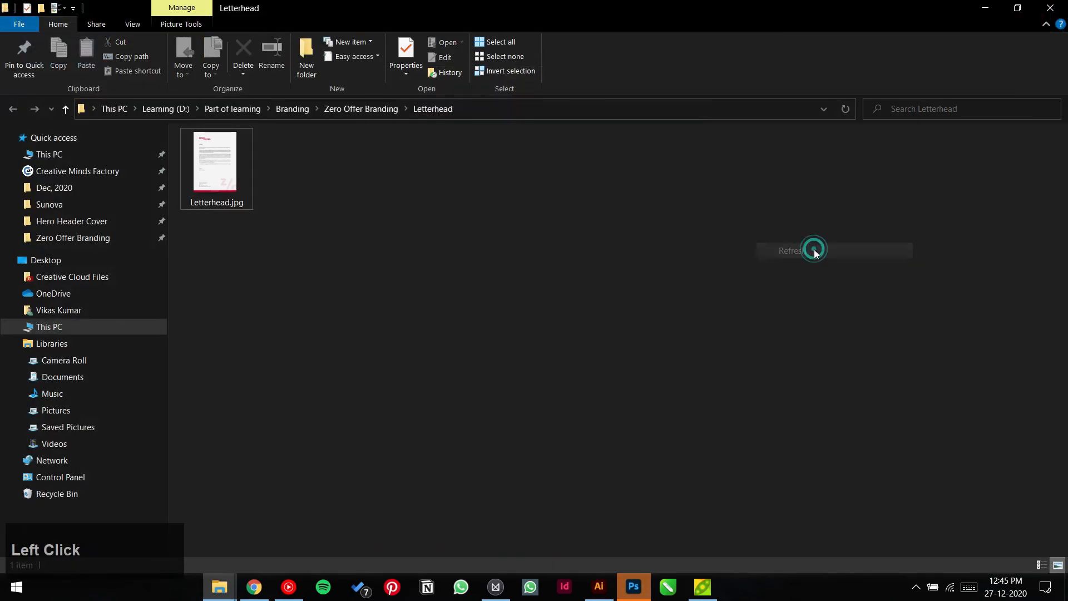
Switch to Photoshop and open the contents of the A4 Letterhead smart object in the 921.psd flyer mockup
click(648, 579)
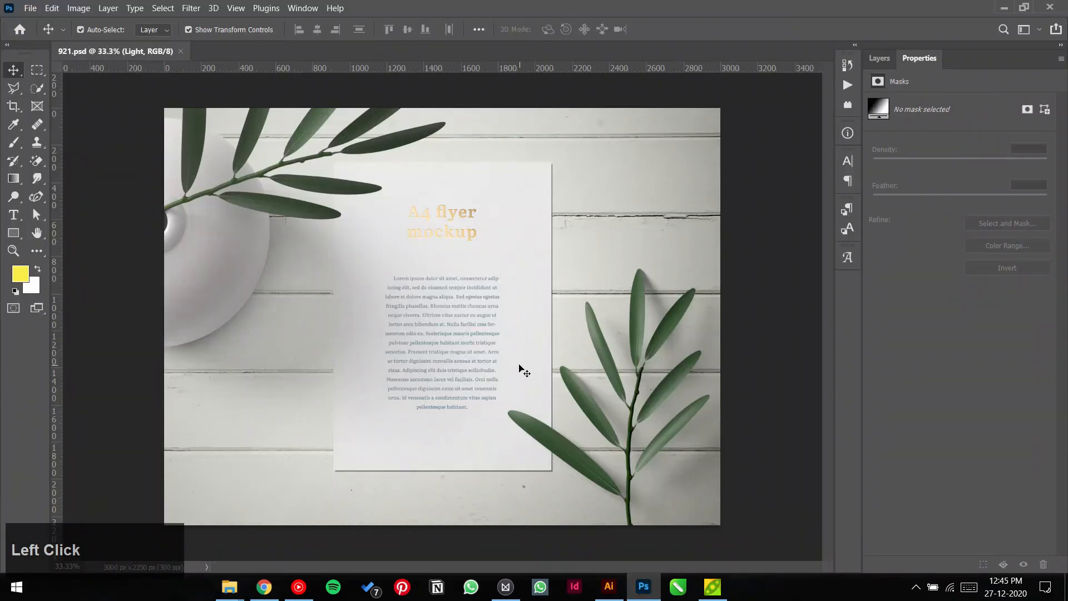
click(520, 365)
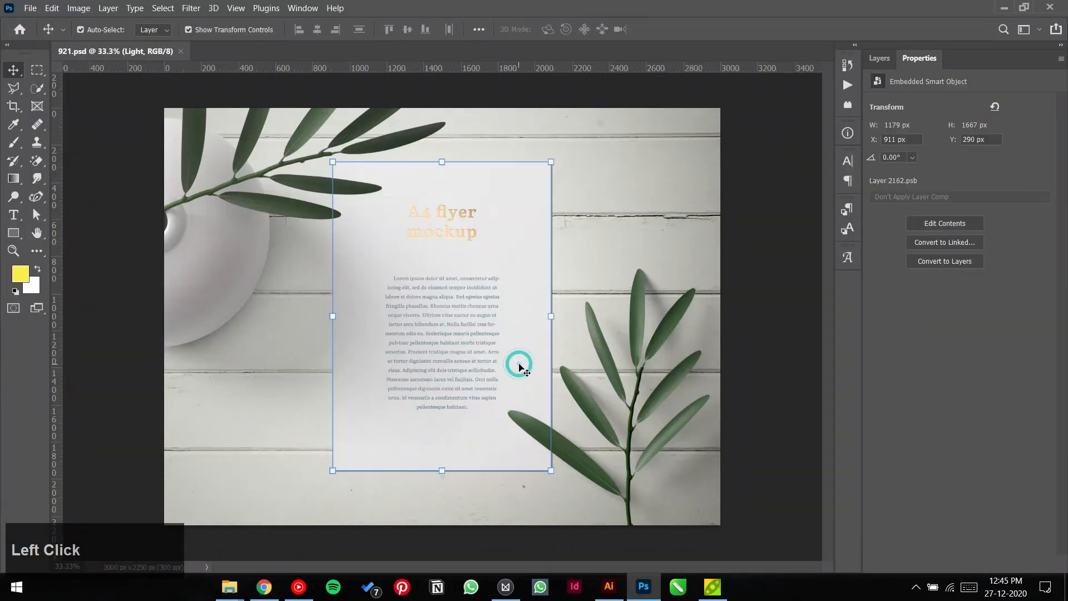
click(880, 58)
double_click(937, 188)
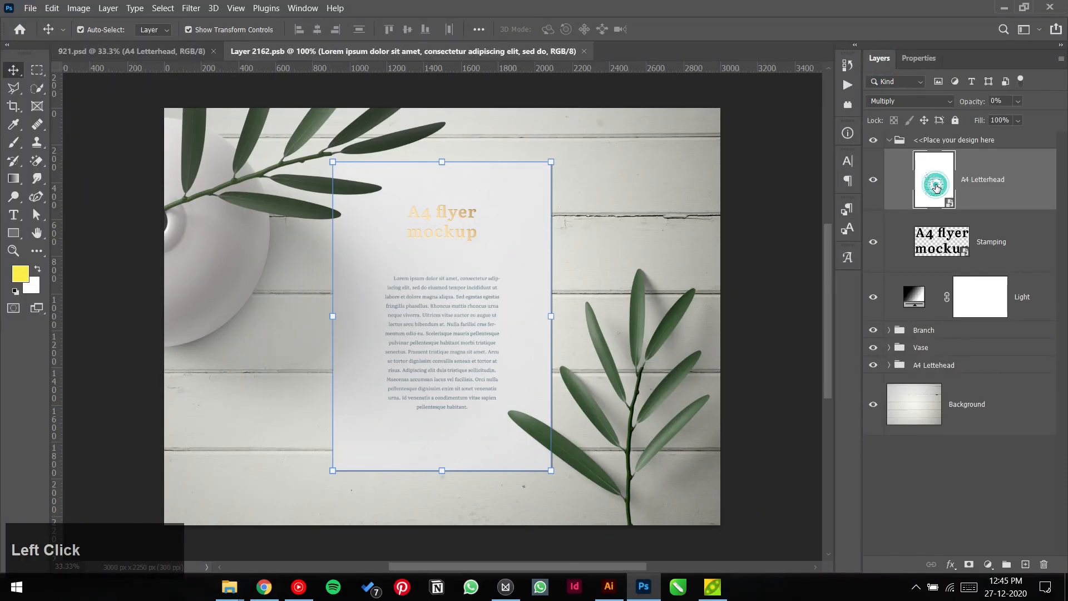
Place Letterhead.jpg from the Zero Offer Branding Letterhead folder as an embedded image in the smart object document
click(30, 8)
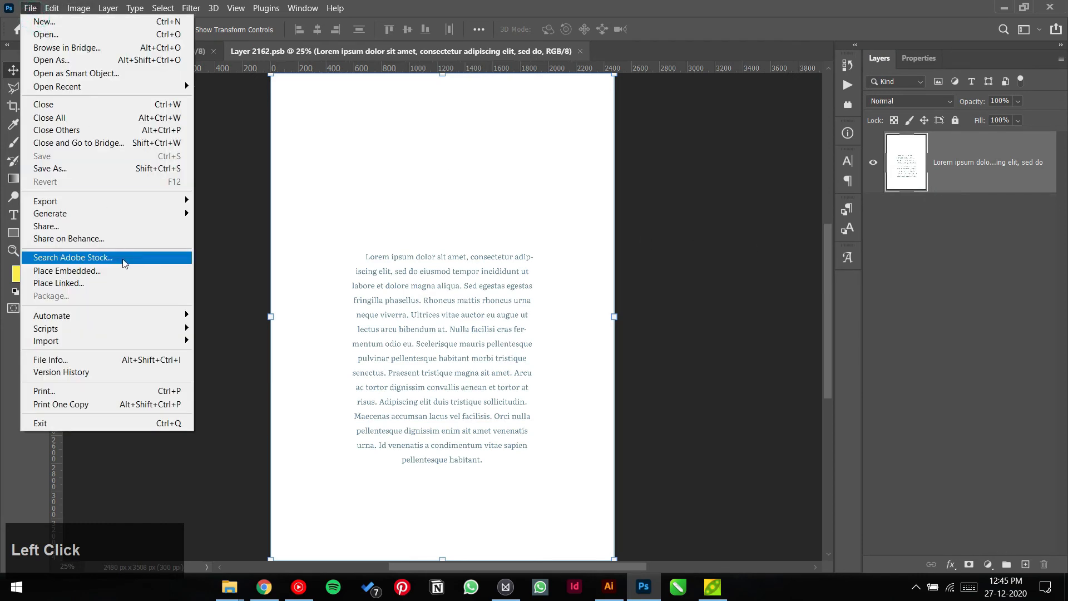
click(128, 269)
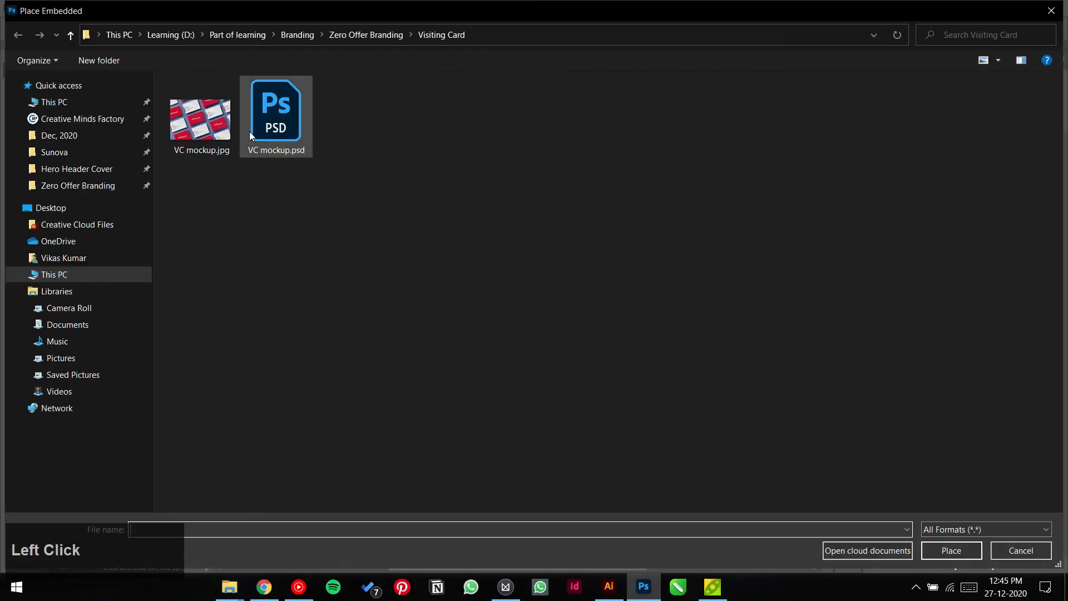
click(353, 39)
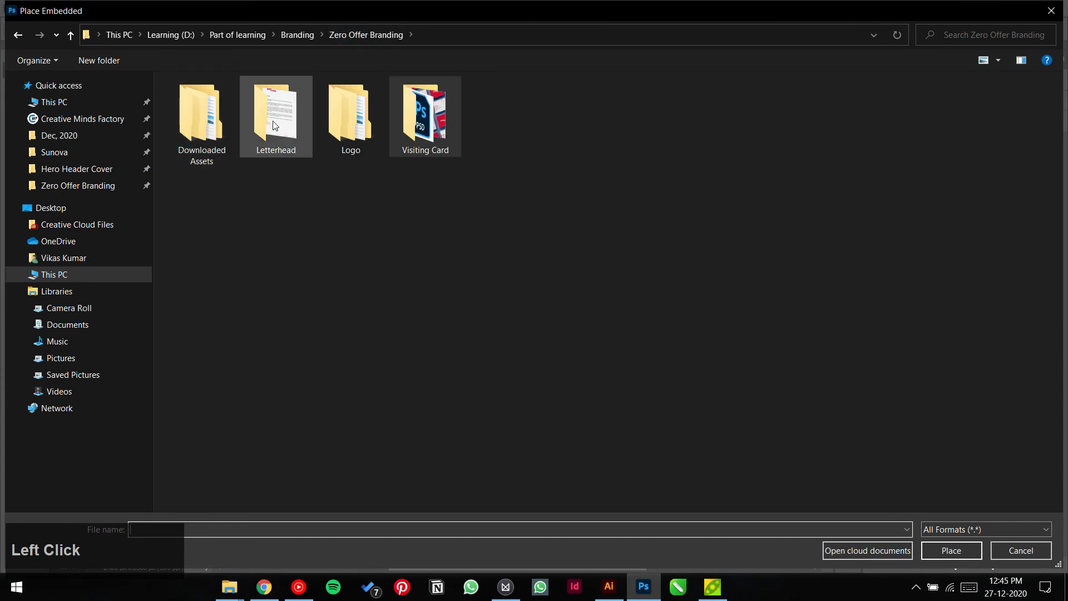
double_click(273, 119)
click(233, 112)
double_click(233, 111)
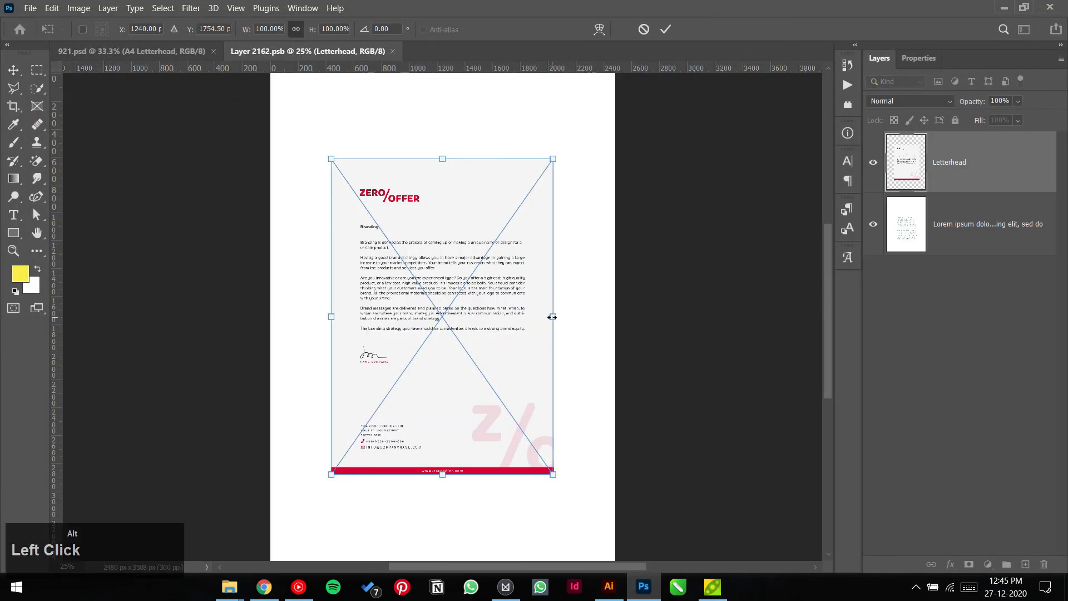
Scale the placed letterhead from its centre until it fills the whole page, and save the smart object
drag(552, 318, 611, 336)
click(666, 29)
click(699, 126)
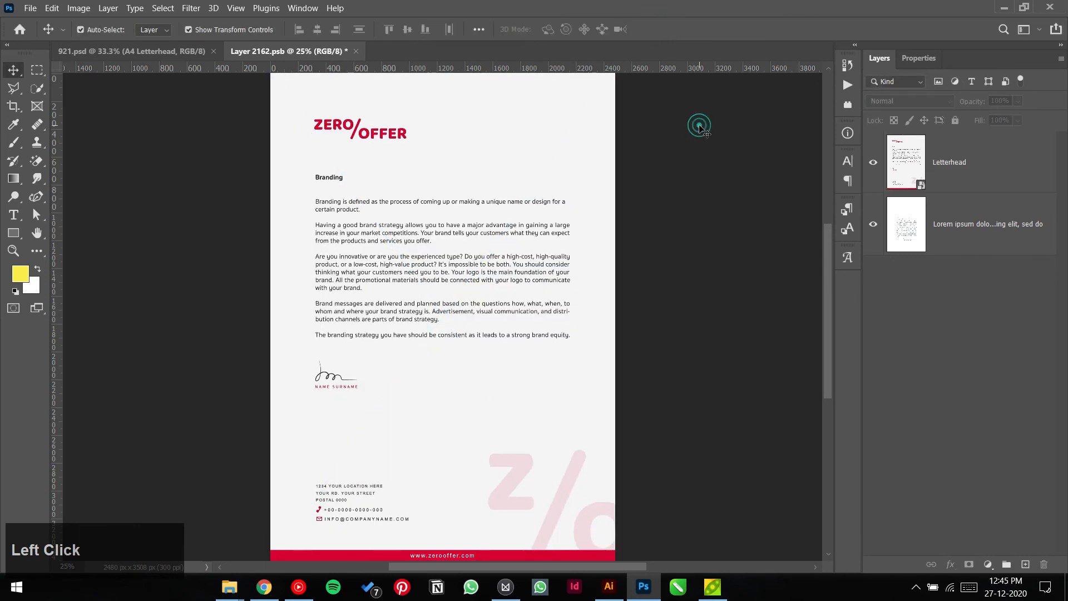
key(ctrl+s)
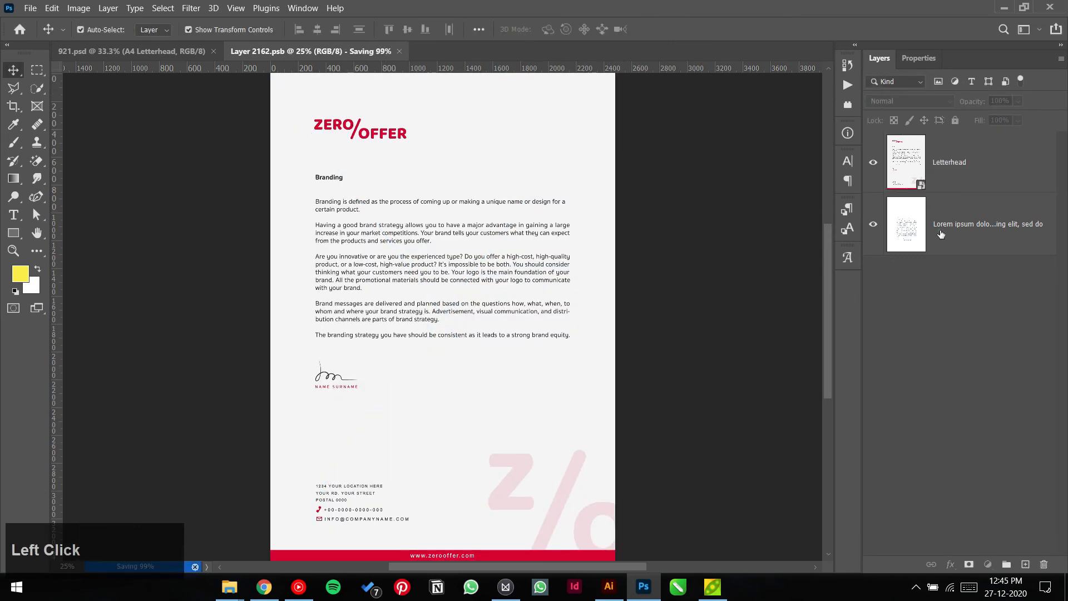
Delete the Lorem ipsum layer beneath the letterhead and save the smart object back into the 921.psd mockup
drag(941, 234, 893, 231)
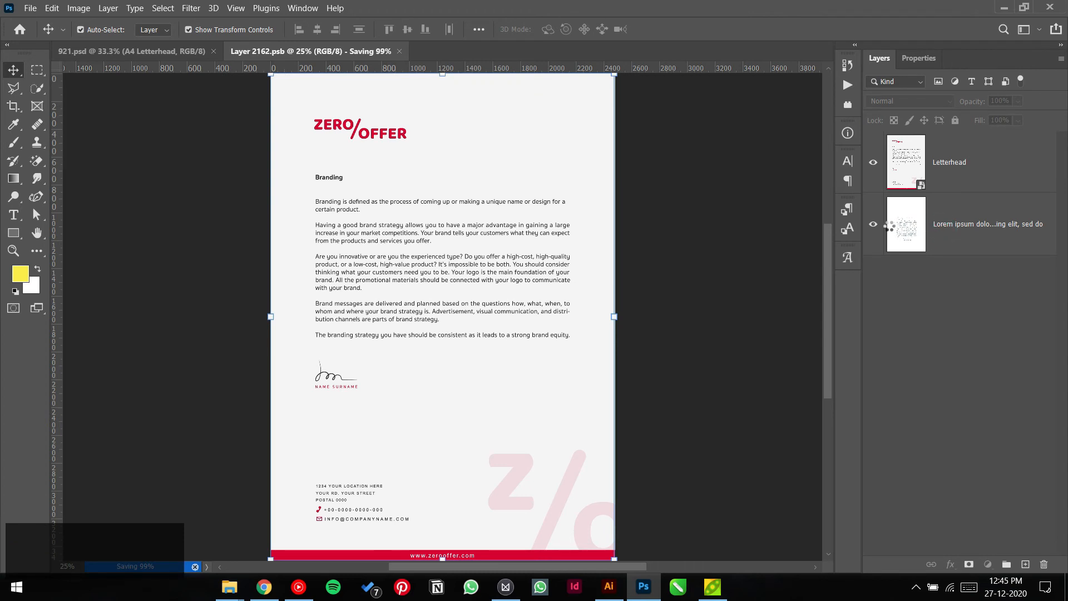
key(Delete)
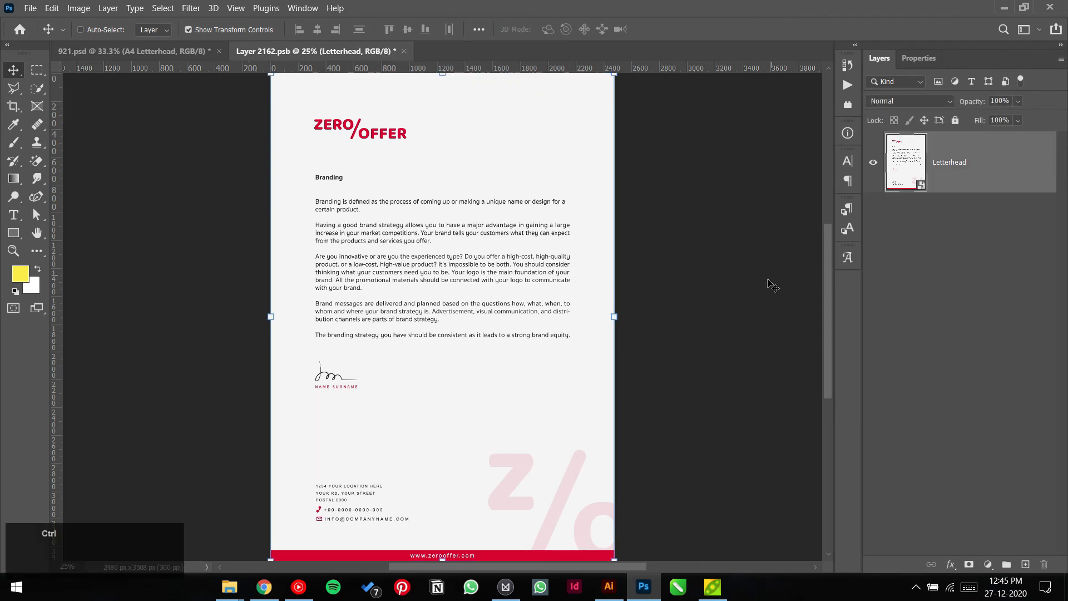
key(ctrl+s)
click(81, 29)
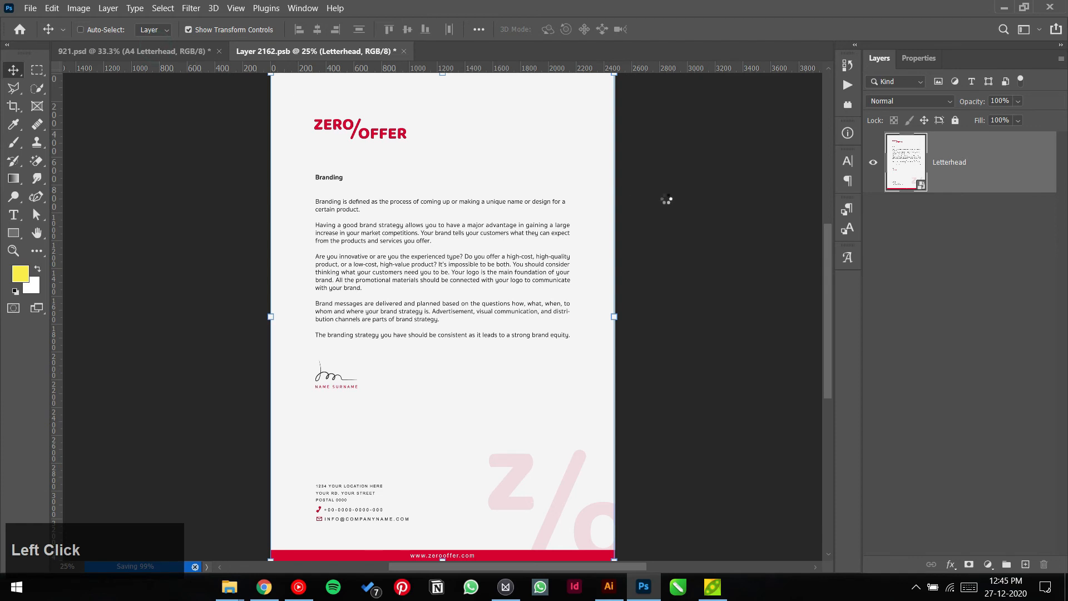
key(ctrl+Tab)
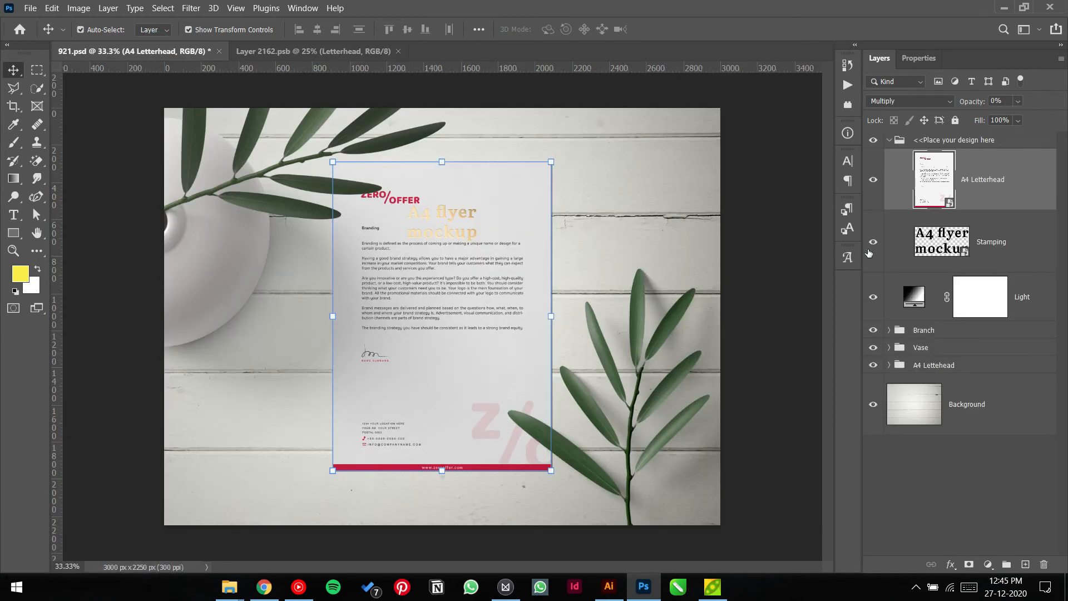
Check the Stamping layer, the A4 Letterhead smart object and the Vase group for the source of the gold "A4 flyer mockup" text
click(871, 243)
click(787, 253)
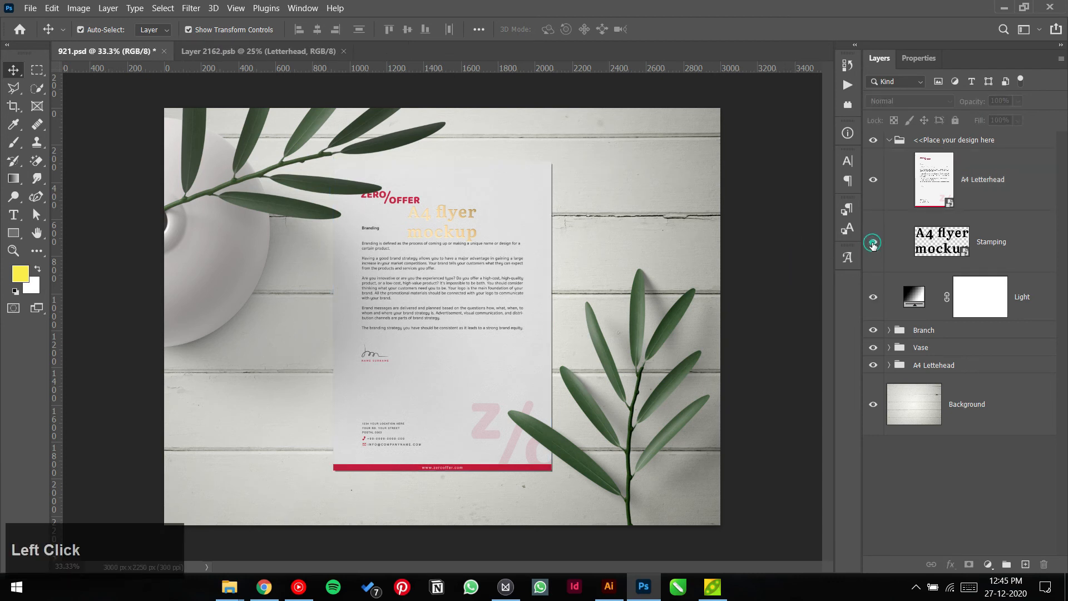
click(873, 244)
click(909, 185)
double_click(909, 184)
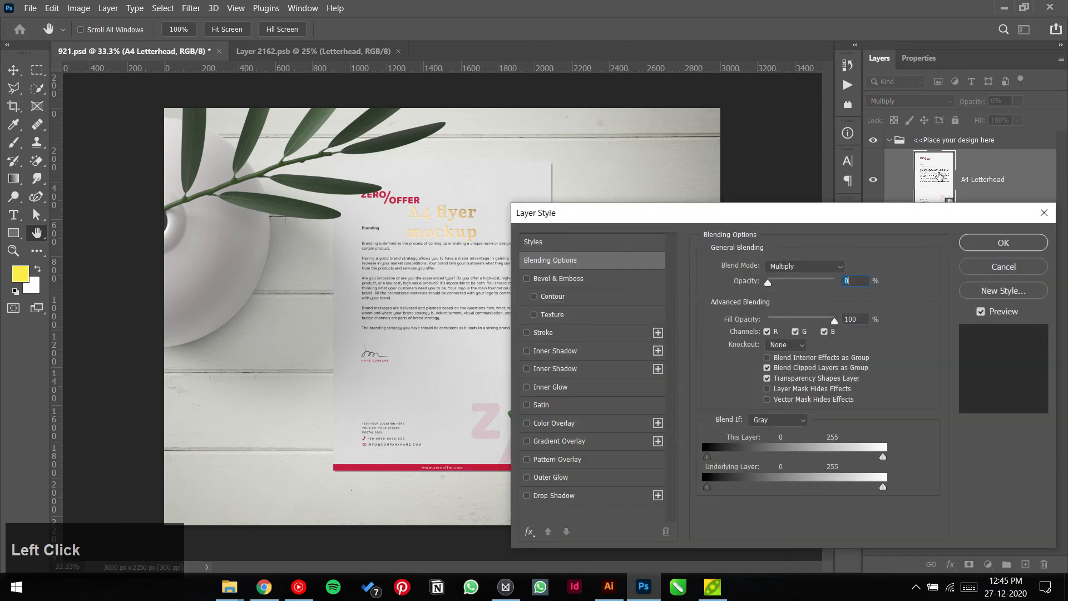
click(995, 272)
click(313, 51)
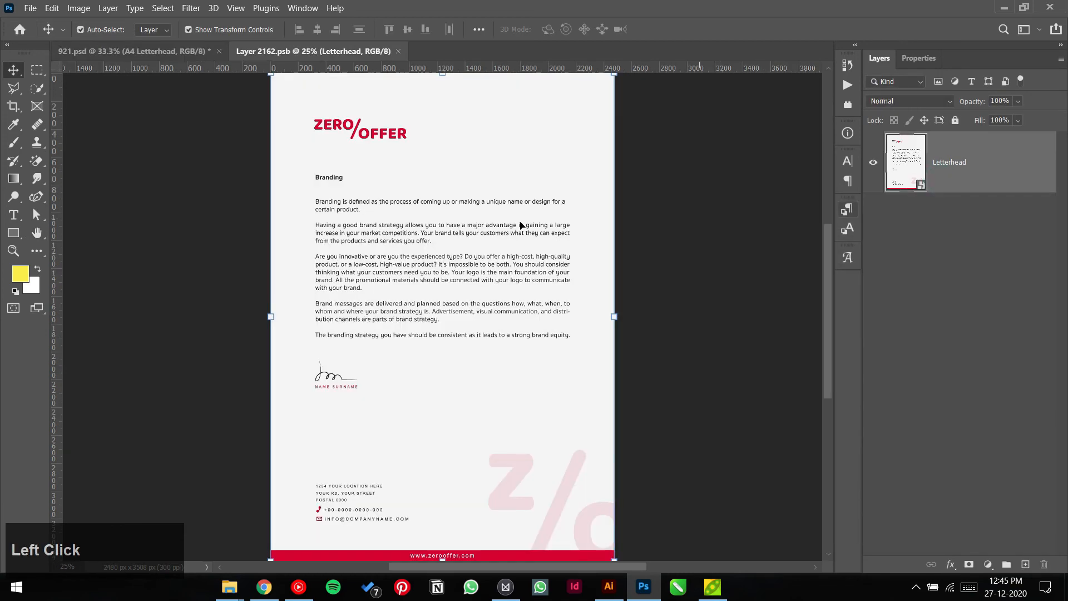
click(161, 51)
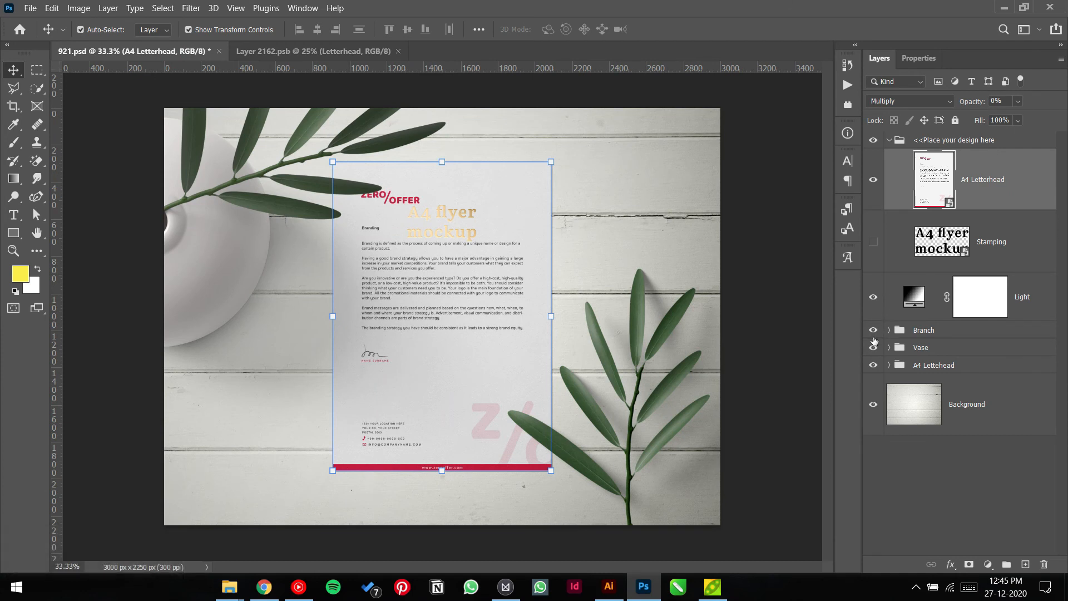
click(873, 346)
click(873, 346)
Test the Stamping layer's visibility in the <<Place your design here group and delete that layer
click(946, 244)
click(872, 244)
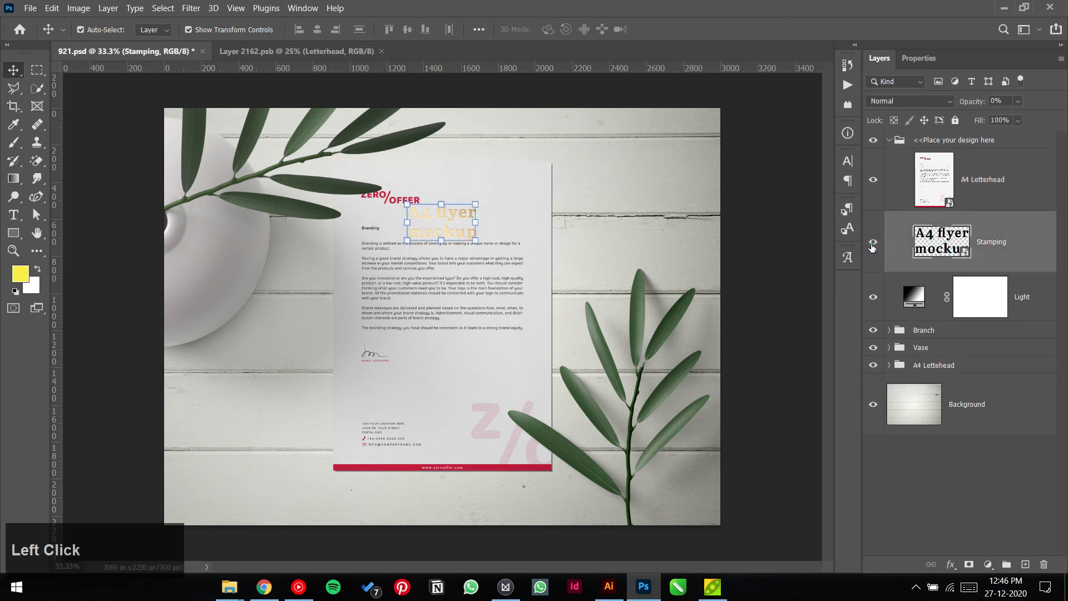
click(873, 245)
click(875, 244)
key(Delete)
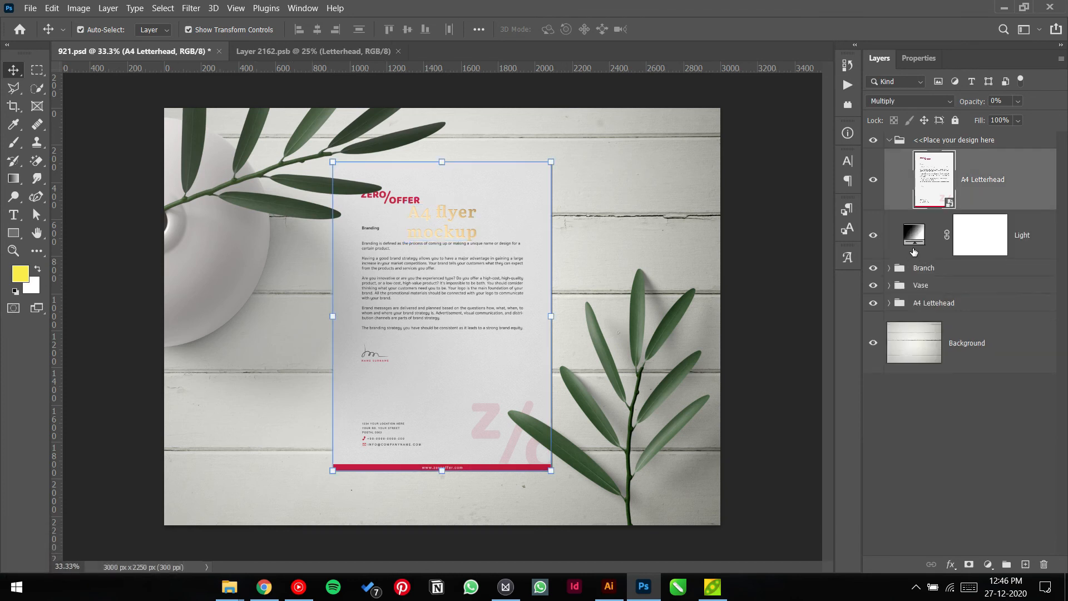
Toggle the Light adjustment layer's visibility and inspect the gold "A4 flyer mockup" text on the page up close
click(872, 236)
click(873, 236)
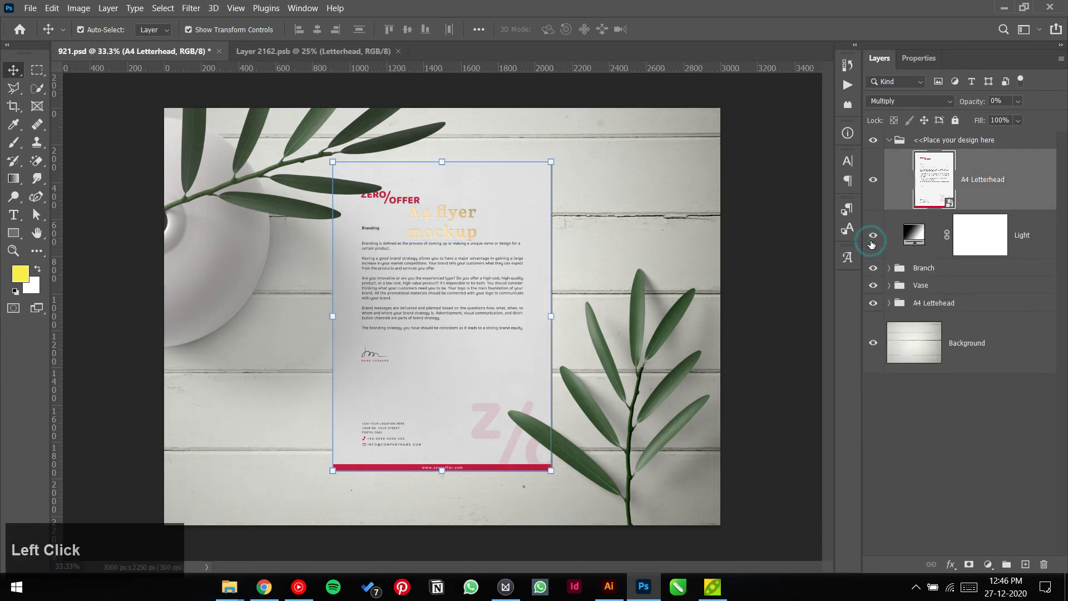
click(872, 243)
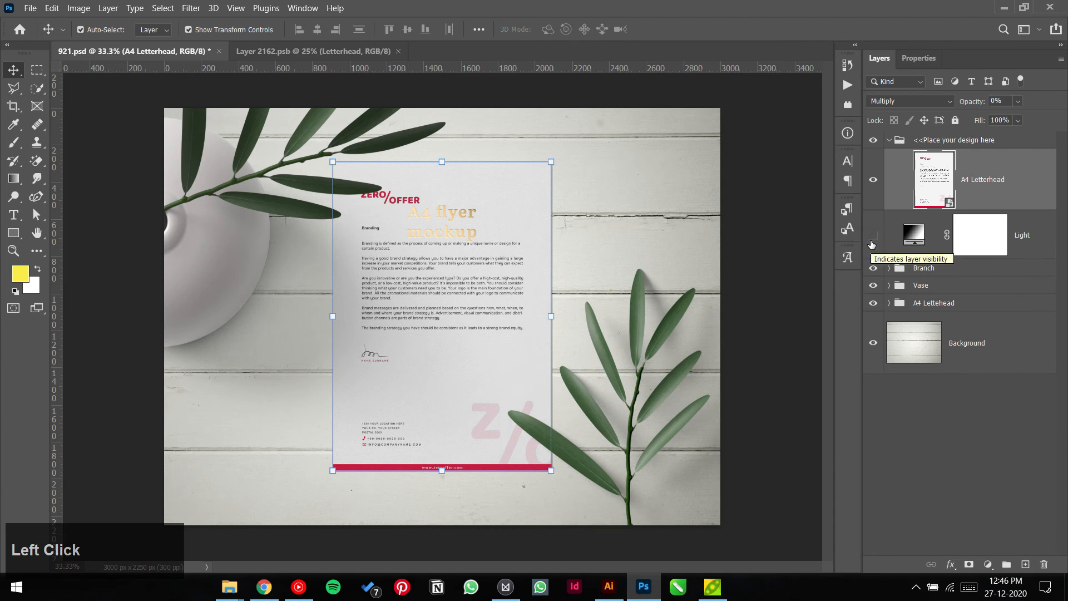
click(872, 243)
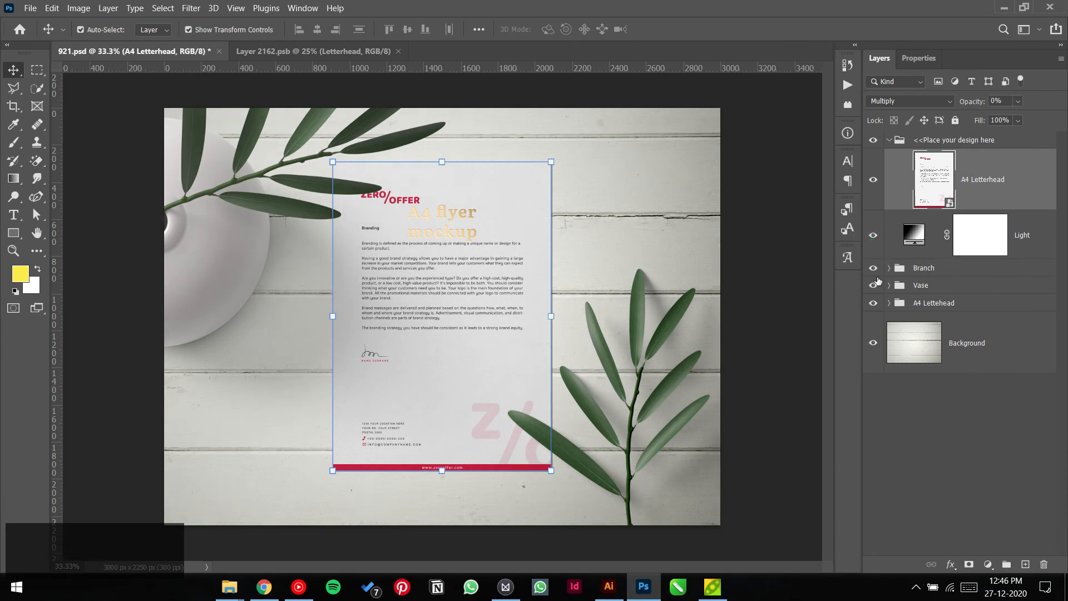
click(465, 234)
scroll(466, 249, up, 6)
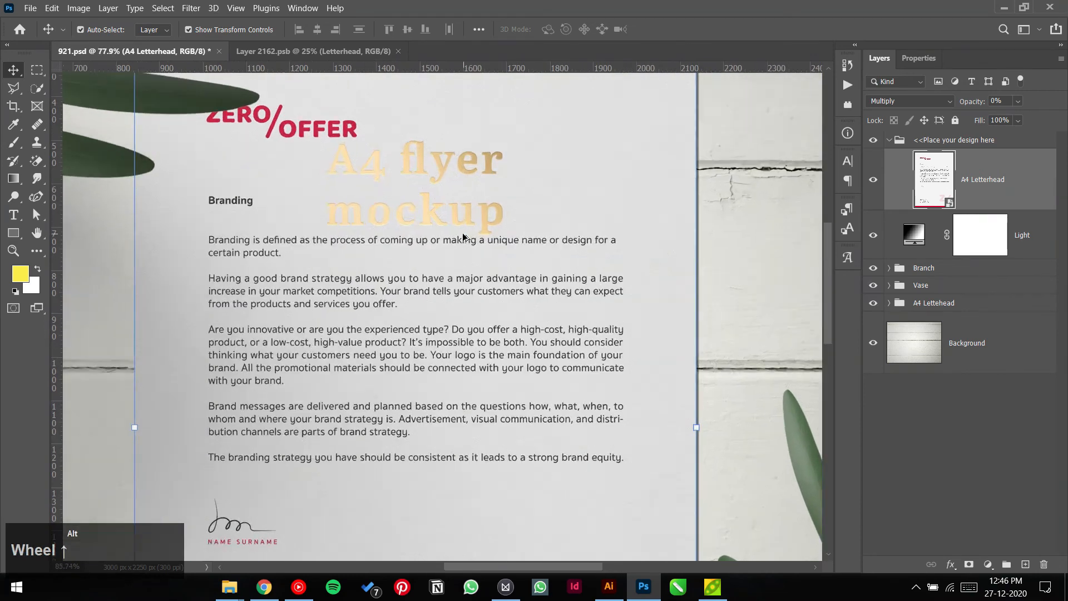
click(495, 221)
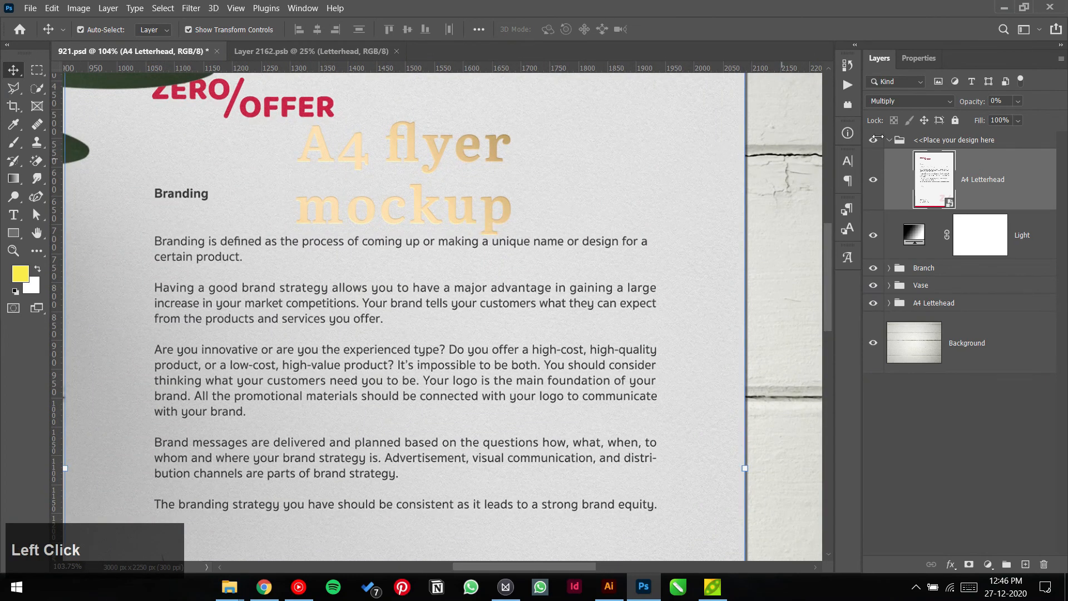
Collapse the <<Place your design here group and toggle its visibility to check whether it controls the gold text
click(889, 140)
click(889, 140)
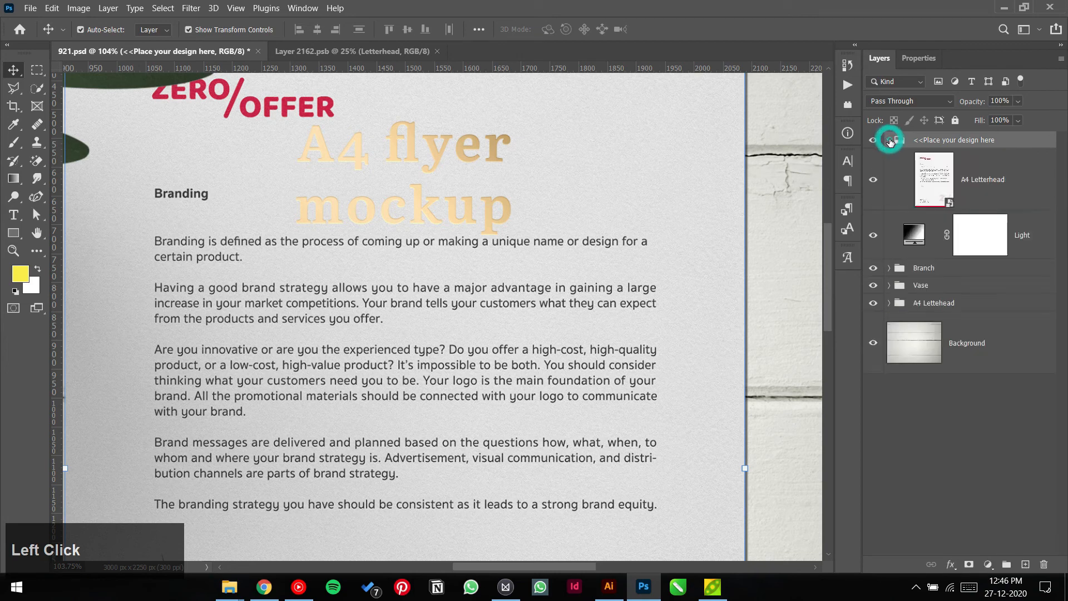
click(888, 140)
click(874, 141)
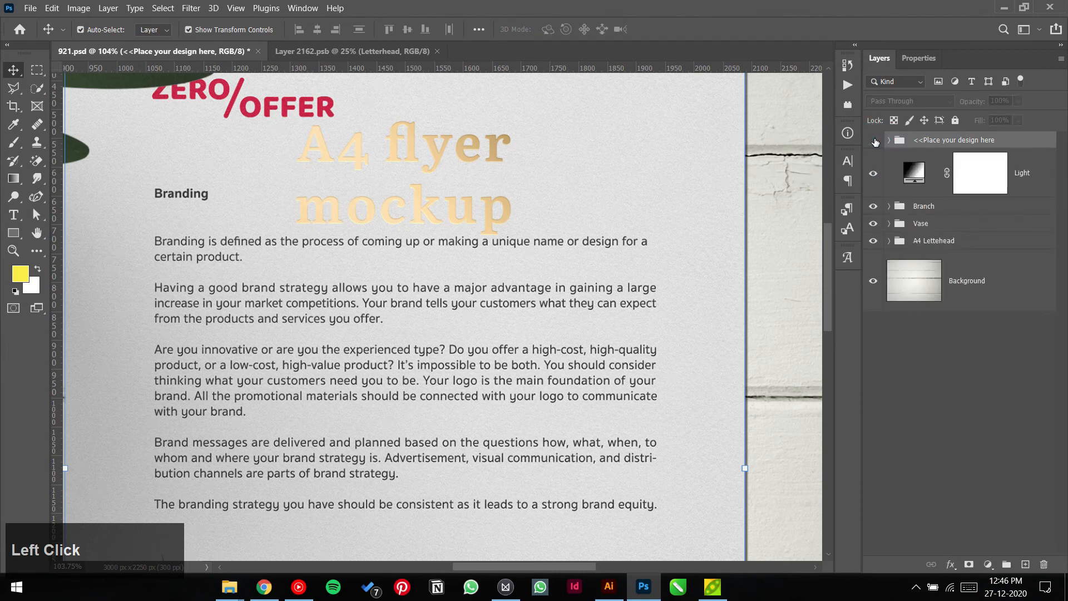
click(875, 141)
click(874, 140)
click(875, 140)
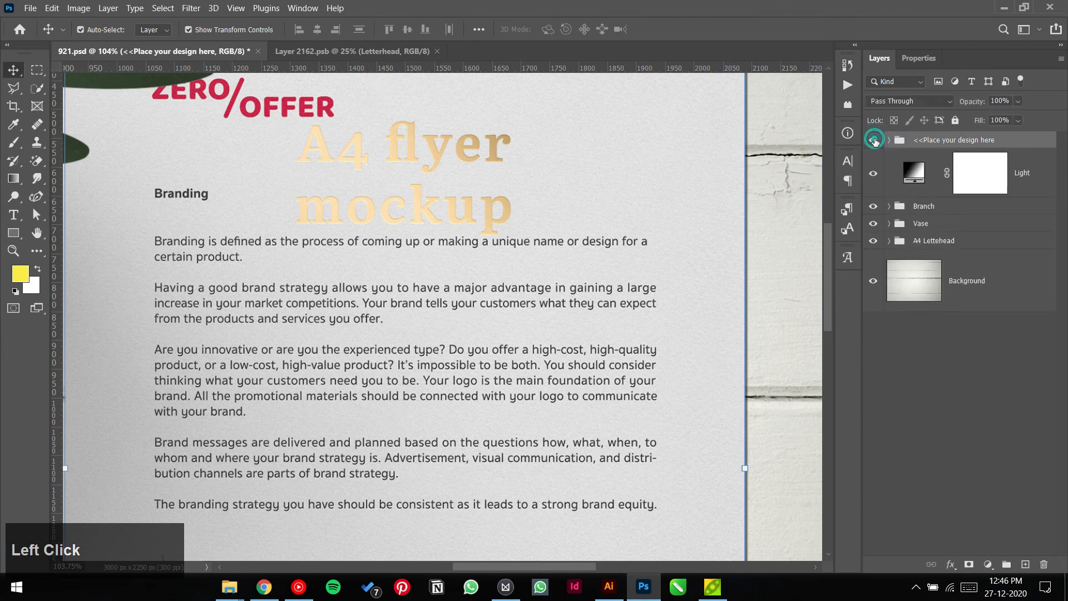
click(498, 223)
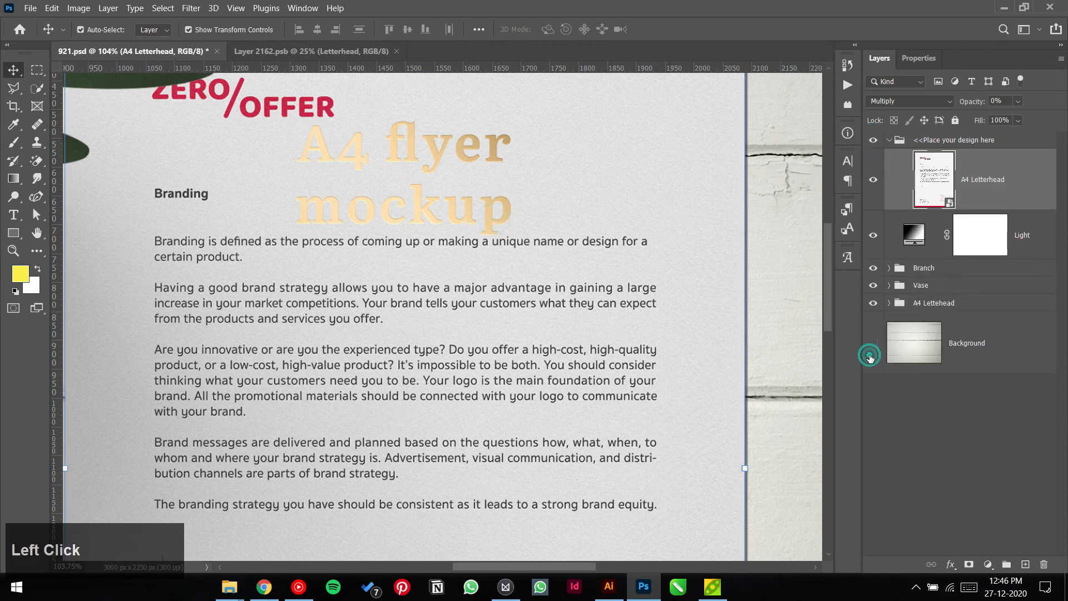
Toggle the visibility of the Background layer and the A4 Lettehead group to see which one contains the gold text
click(872, 355)
click(872, 352)
click(874, 303)
click(874, 303)
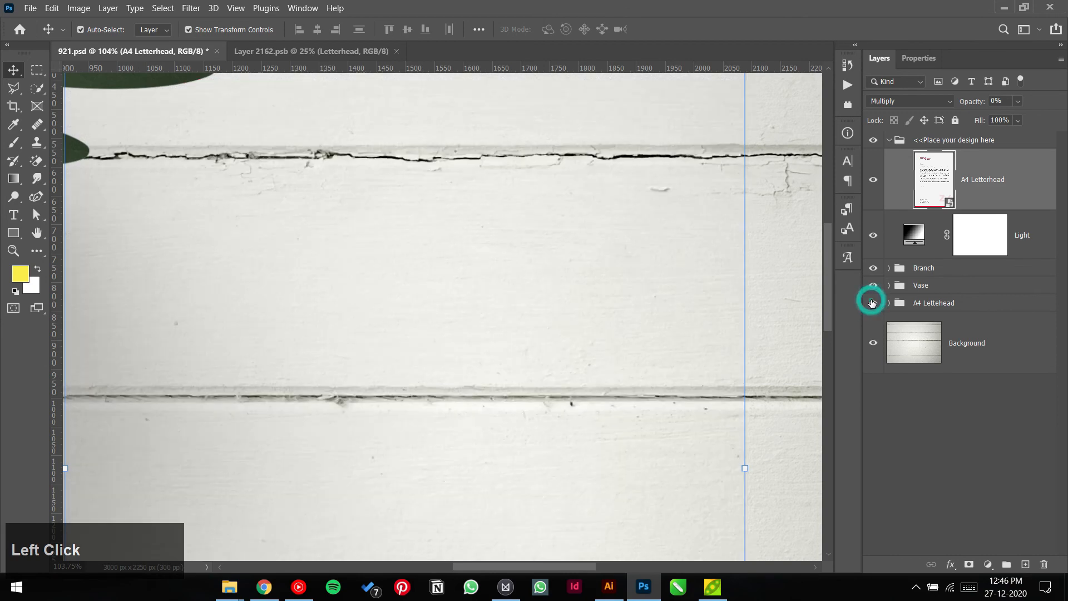
Expand the A4 Lettehead group and check its A4 Base and Shadow layers for the gold text by toggling them
click(890, 303)
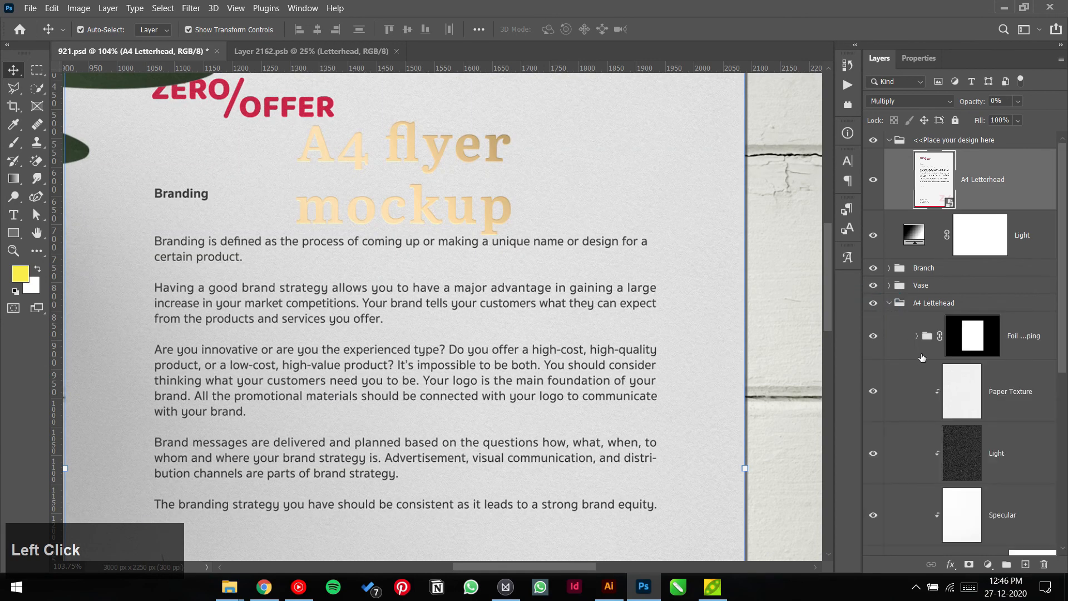
scroll(922, 358, down, 4)
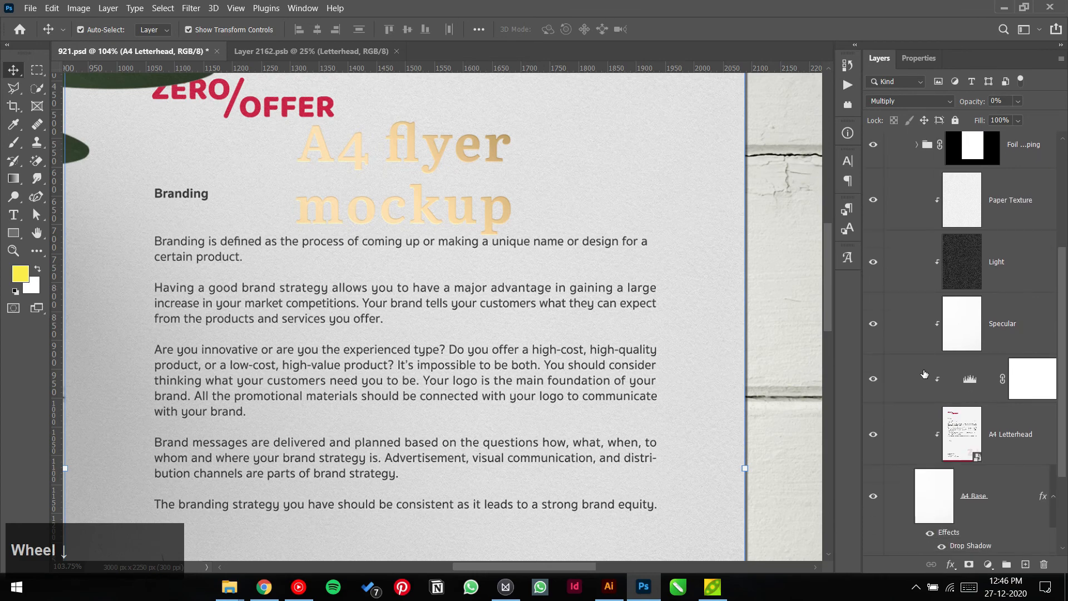
scroll(916, 390, down, 3)
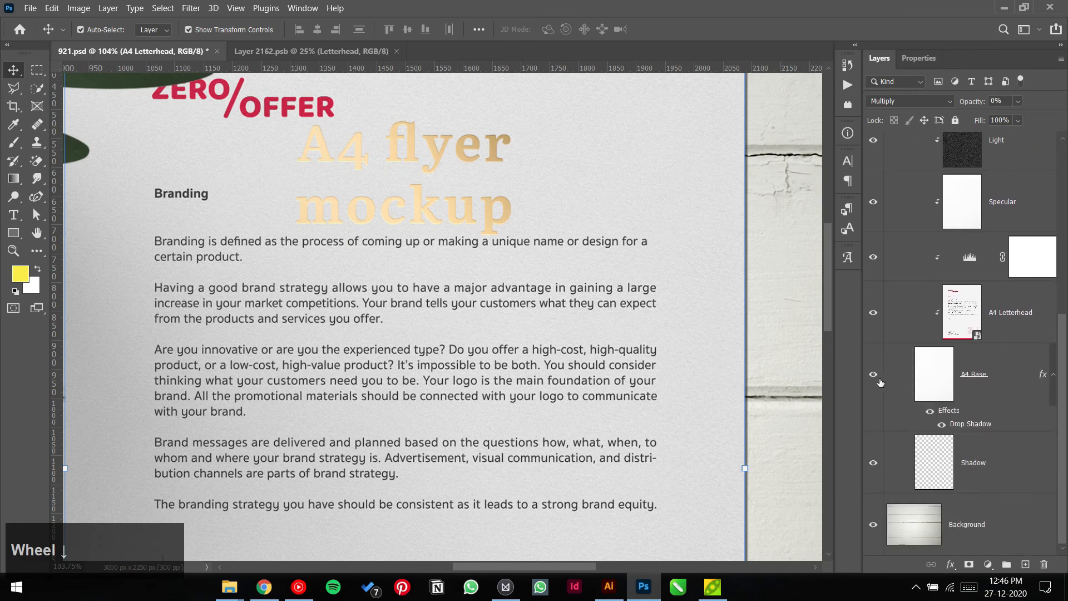
click(872, 374)
click(873, 374)
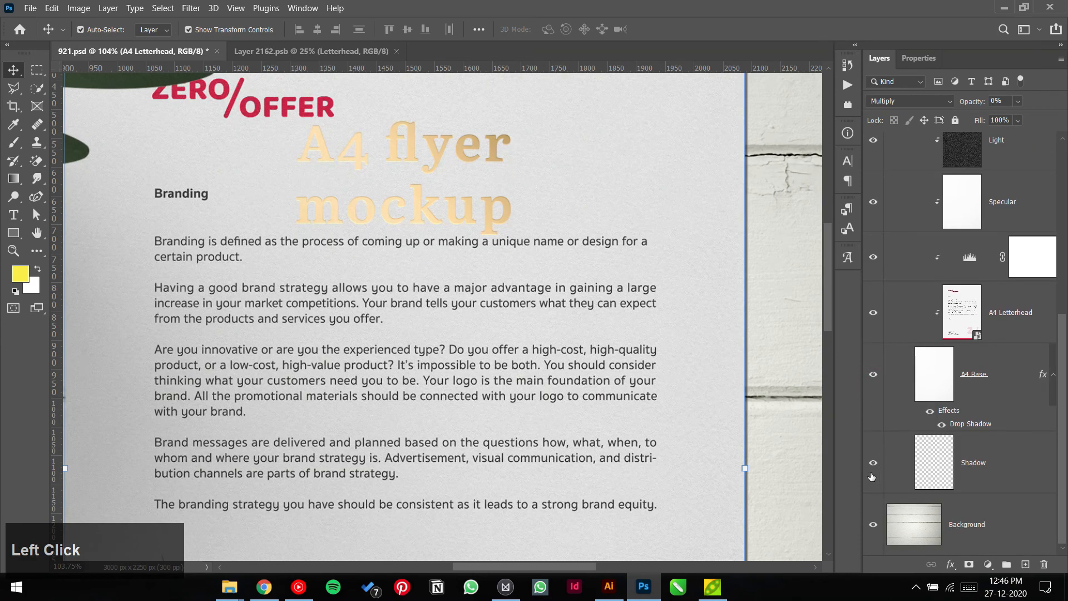
click(872, 461)
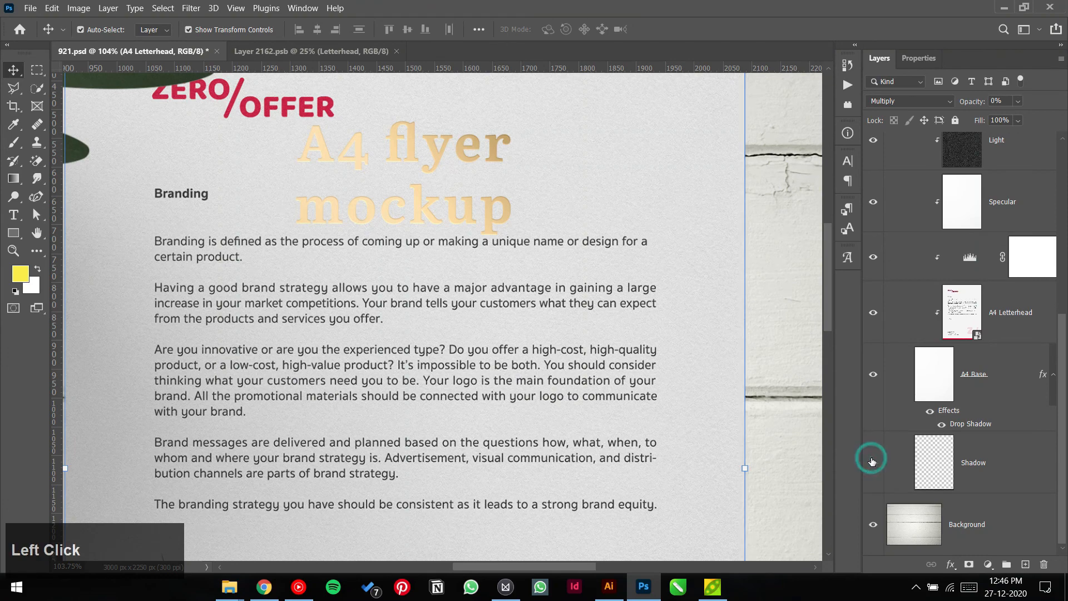
Pick the gold "A4 flyer mockup" text on the page to check which layer it belongs to
key(ctrl+0)
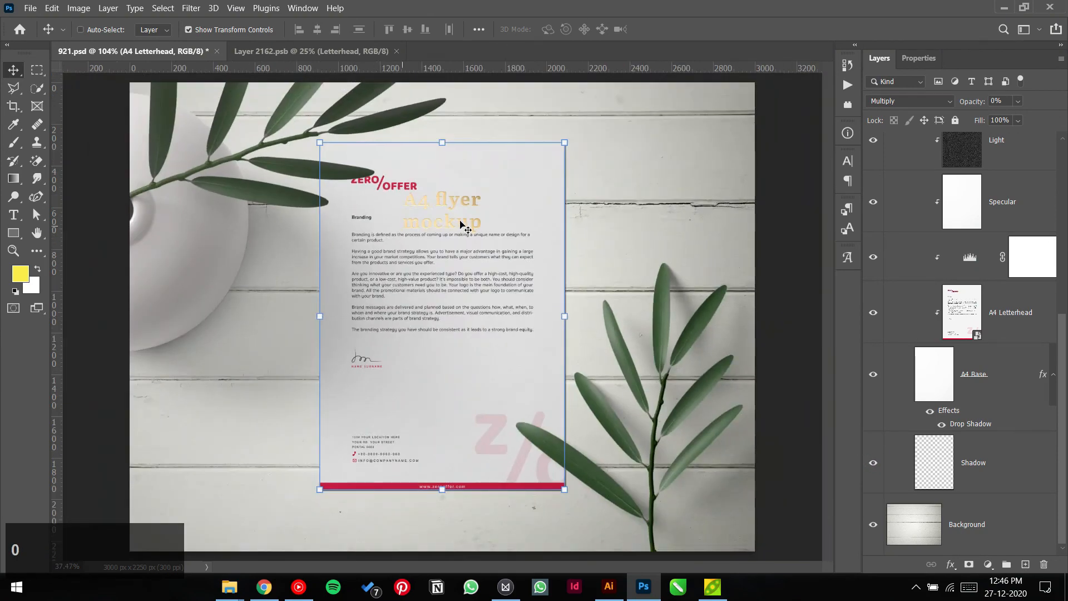
click(463, 226)
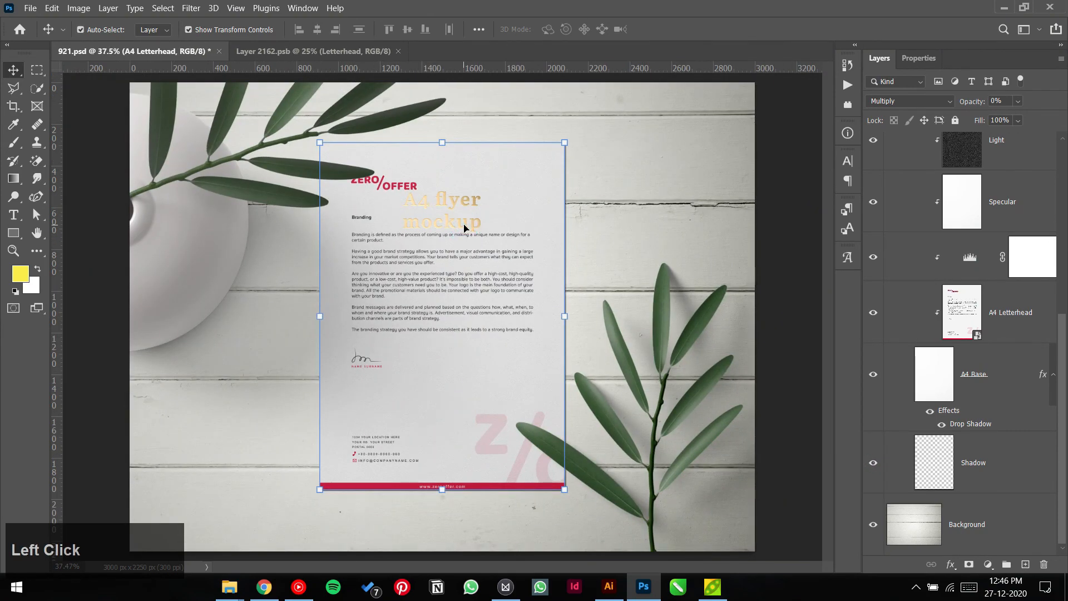
click(809, 235)
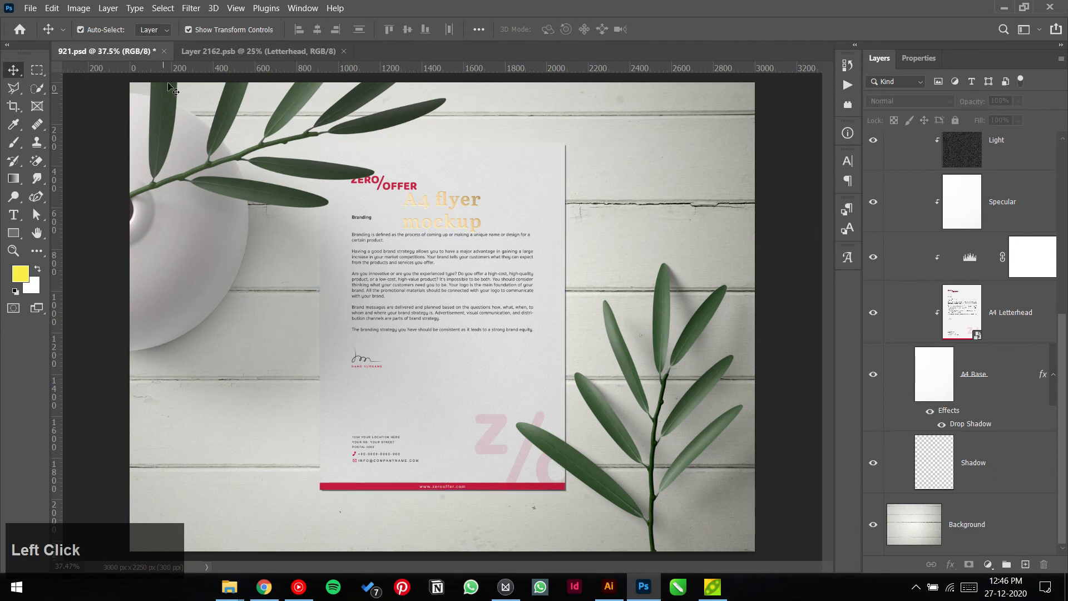
Save the mockup as a Photoshop file named "letterhead mockup" in the Letterhead folder of Zero Offer Branding
key(ctrl+shift+s)
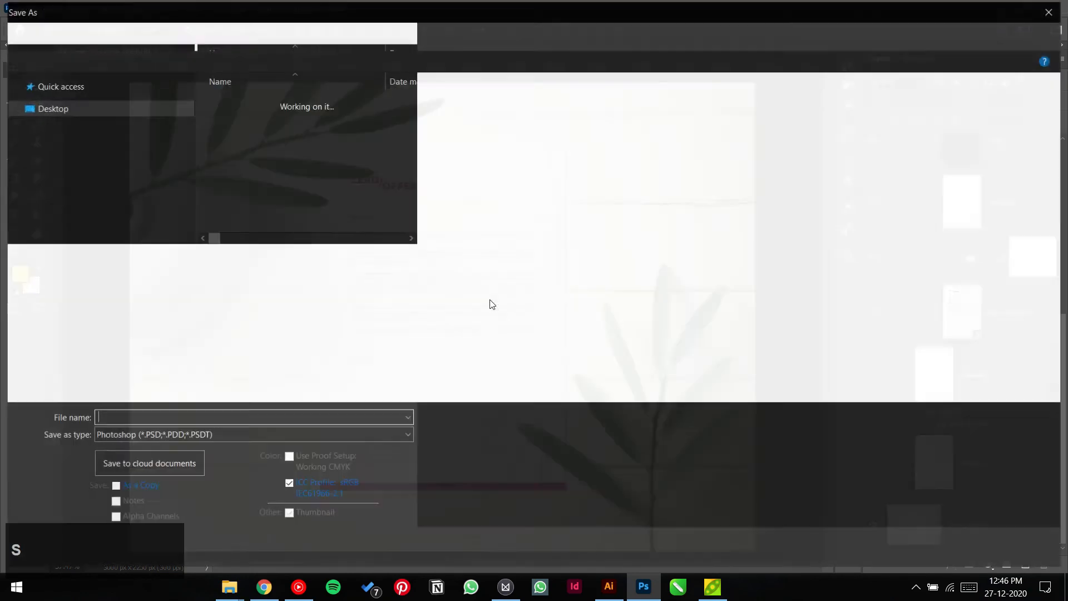
text(l)
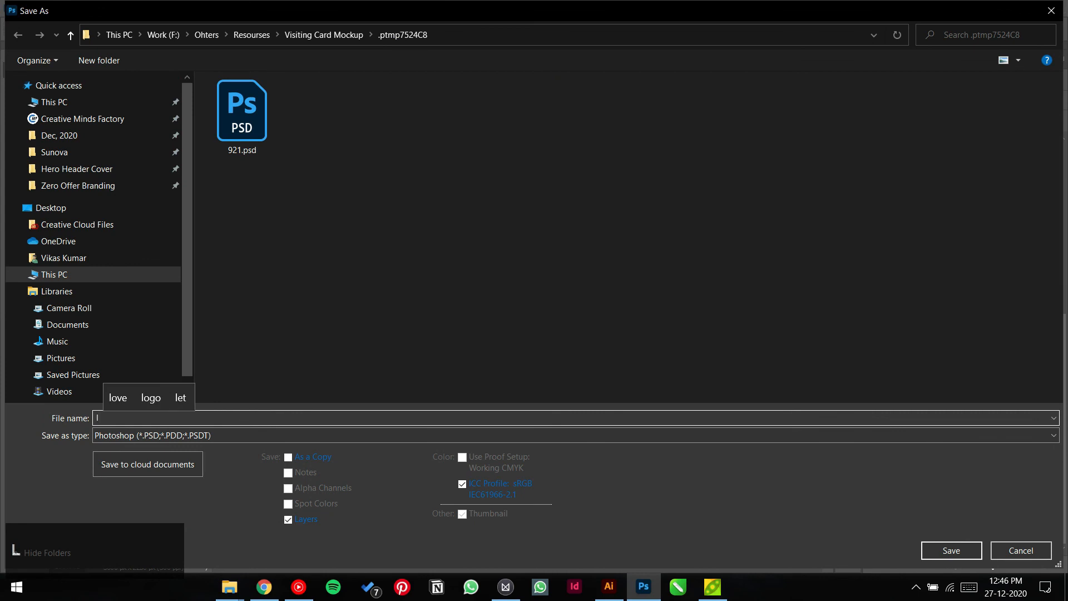
text(etterhead mockup)
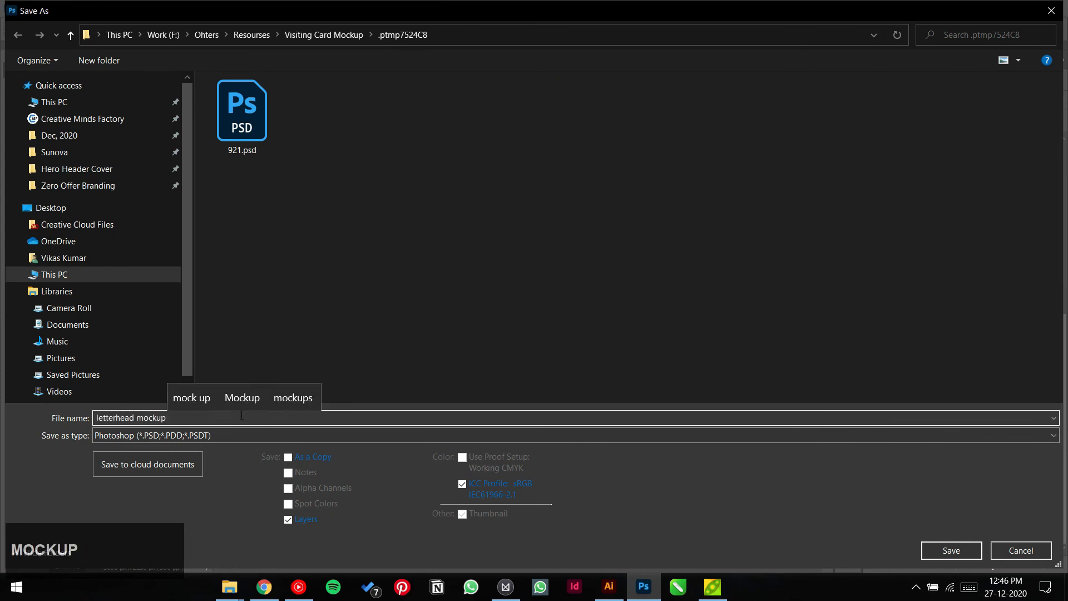
click(141, 185)
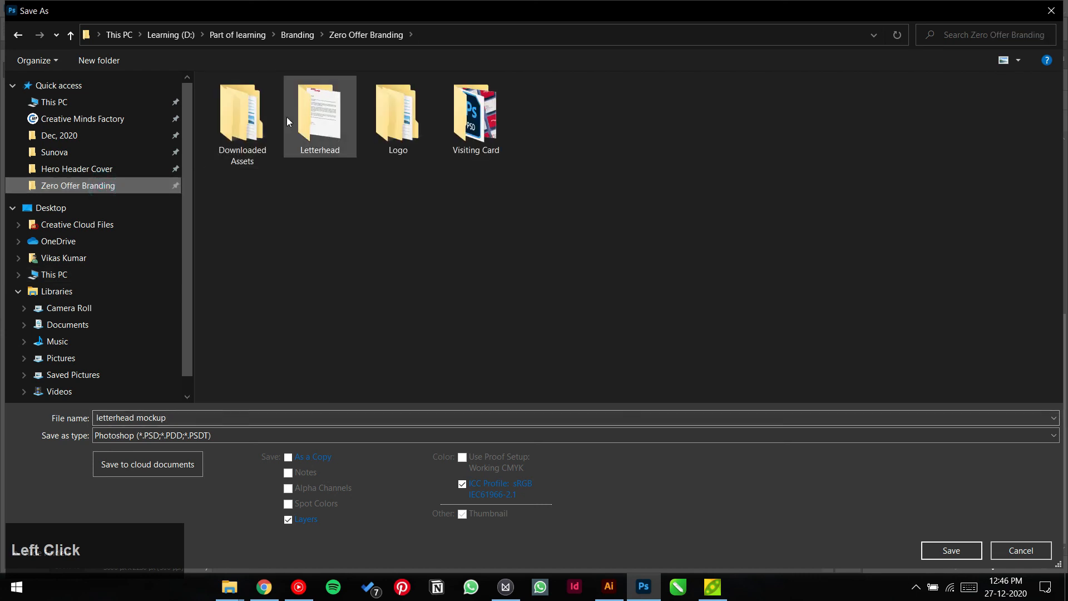
double_click(333, 132)
click(926, 549)
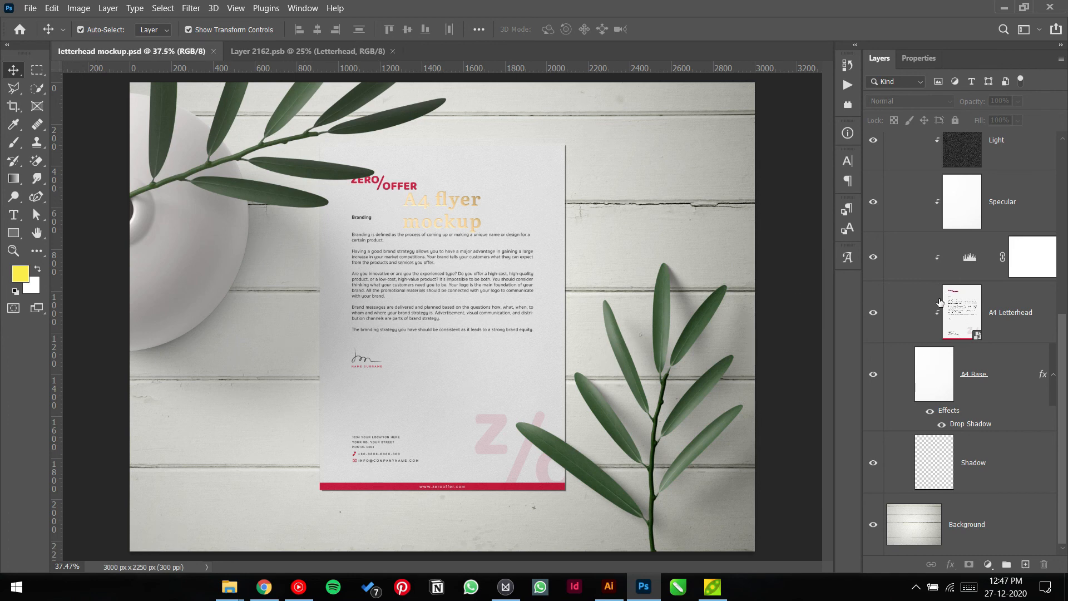
Hide the foil effect group inside the A4 Lettehead group to remove the gold text from the page
click(477, 230)
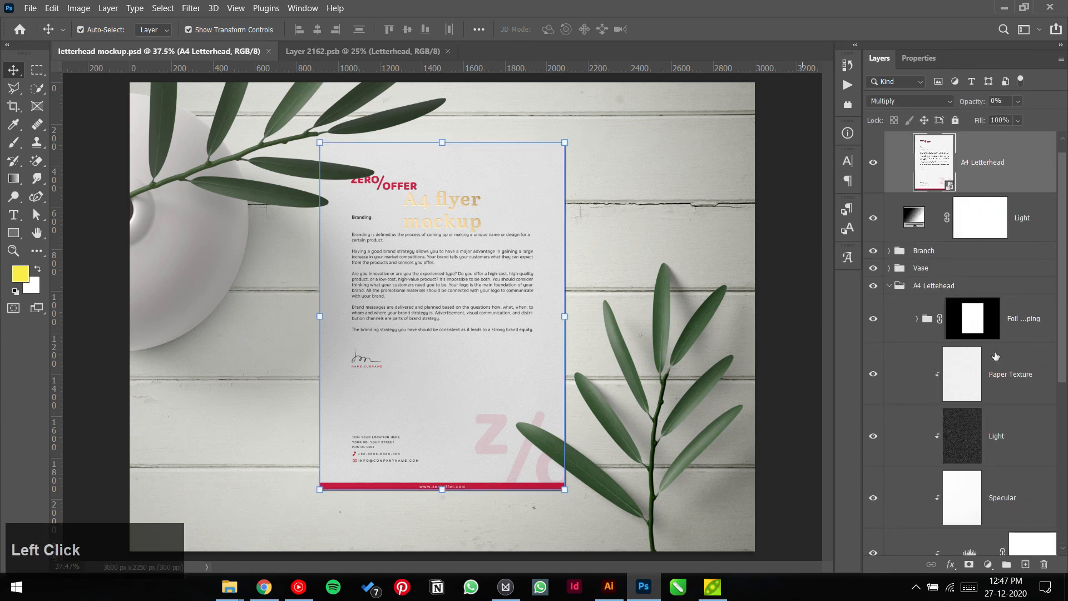
click(871, 322)
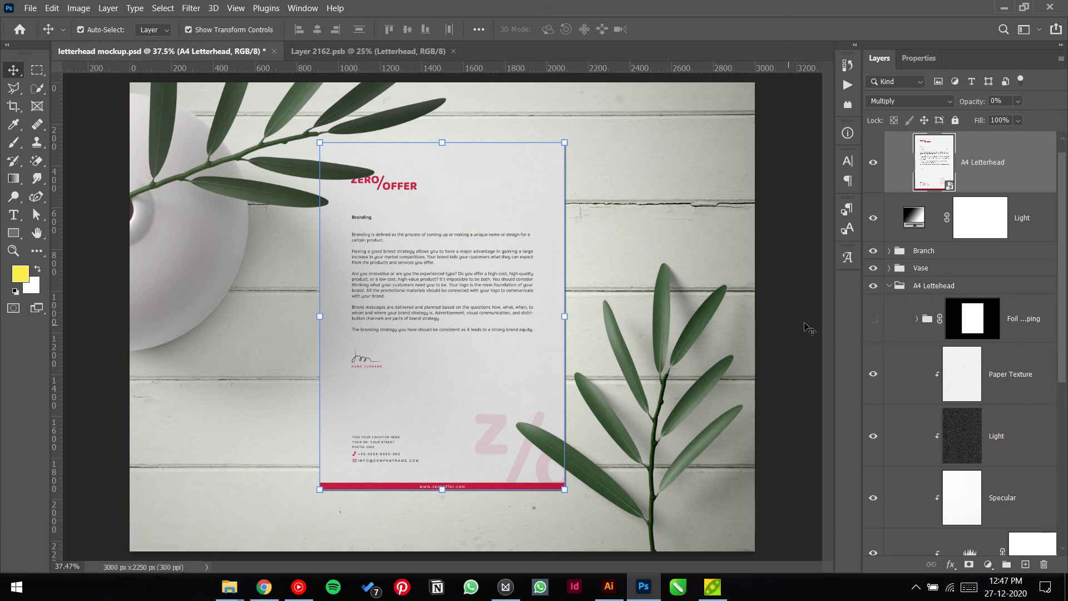
click(875, 320)
click(875, 320)
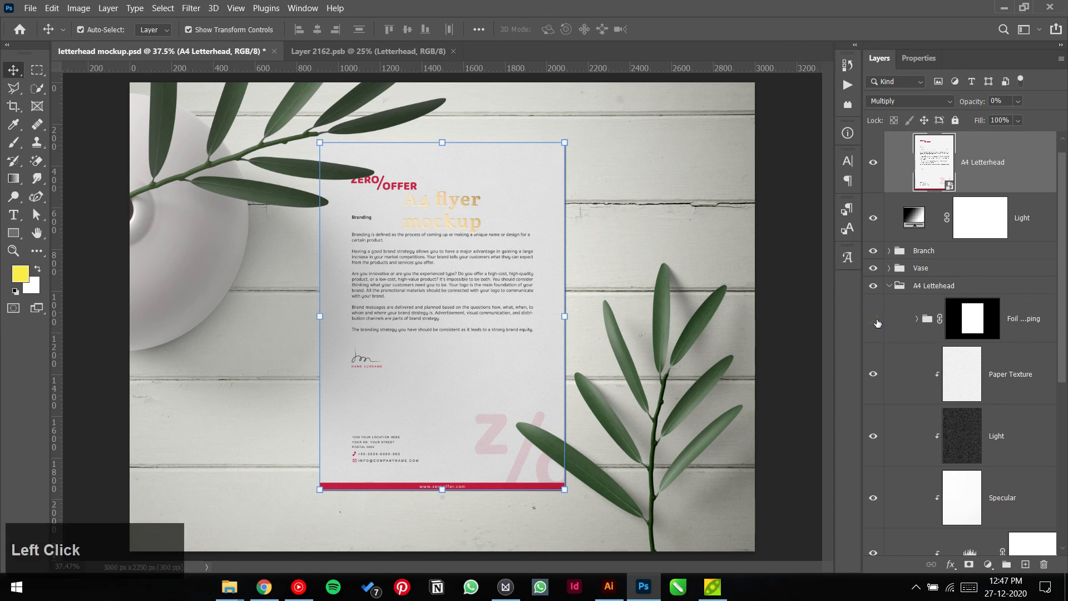
click(805, 309)
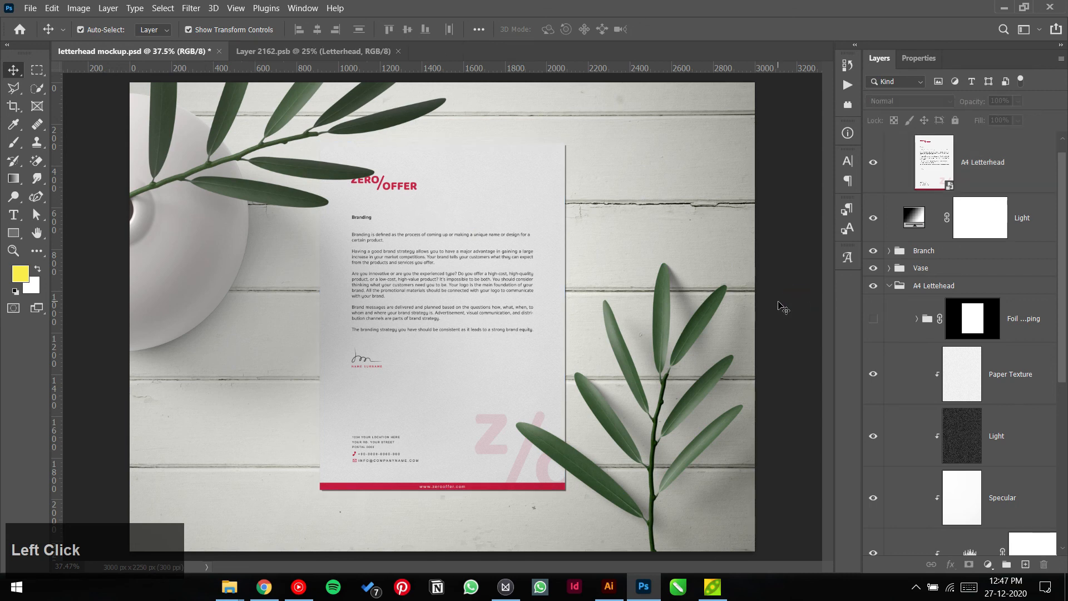
Collapse the A4 Lettehead group and move the Vase group slightly up and to the right, clear of the Zero/Offer logo
click(886, 287)
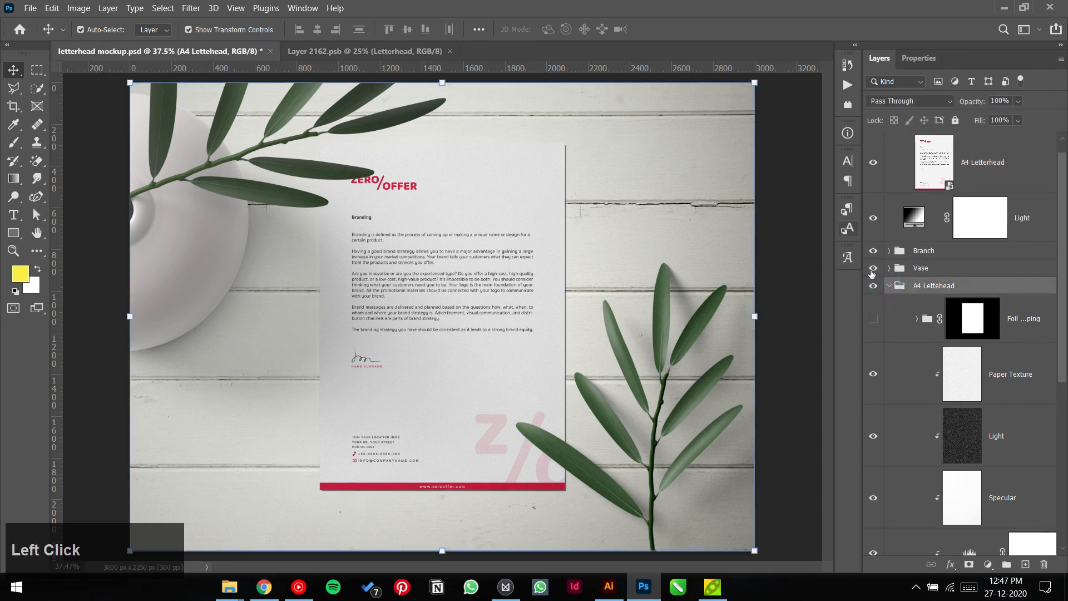
click(871, 269)
click(873, 269)
click(921, 269)
click(889, 286)
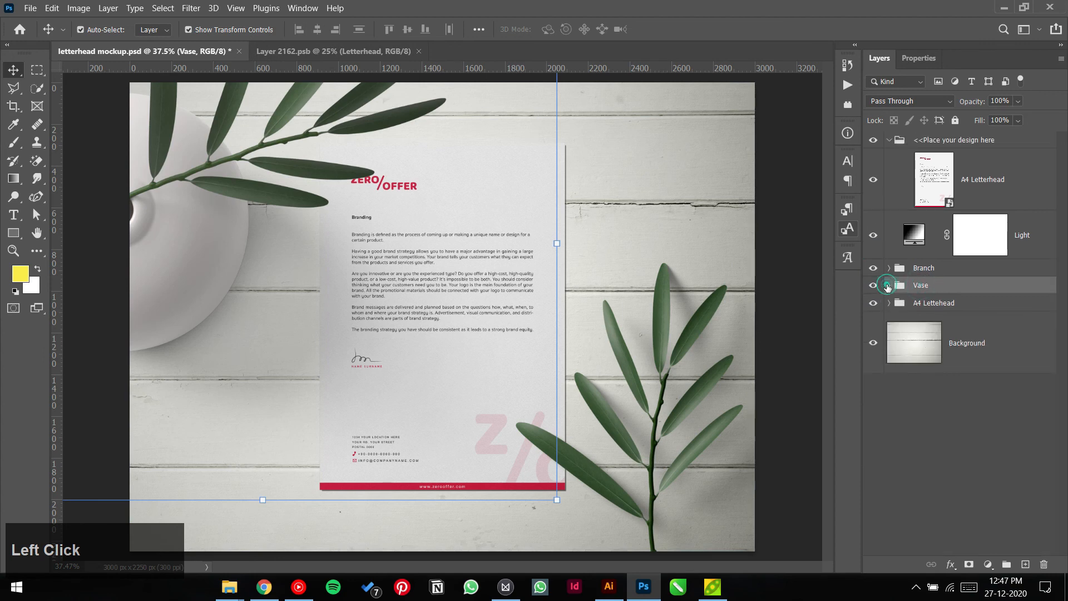
click(98, 29)
drag(280, 159, 292, 141)
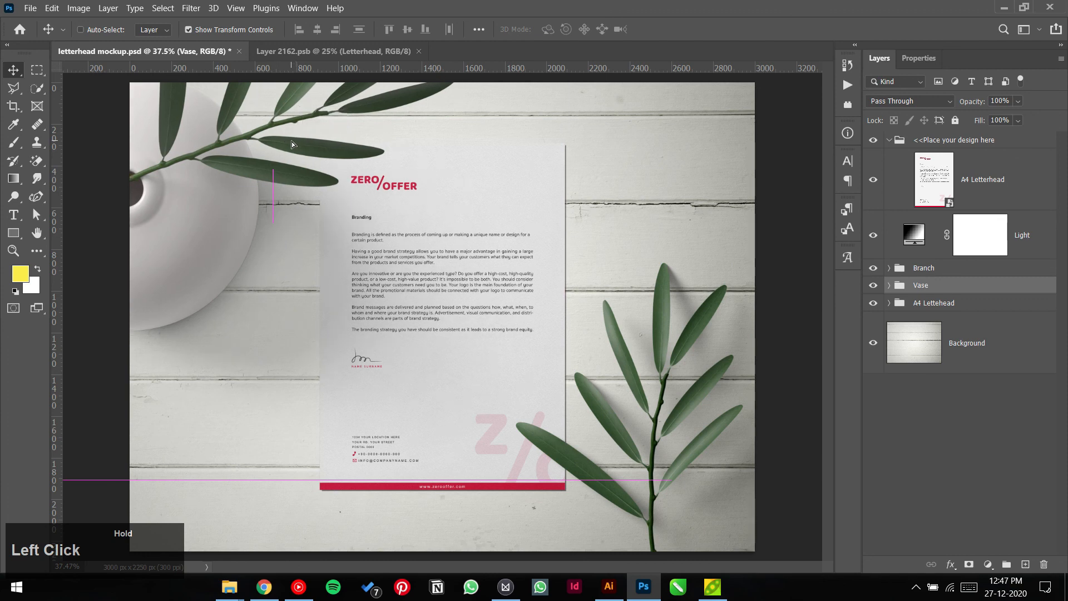
ctrl+click(782, 206)
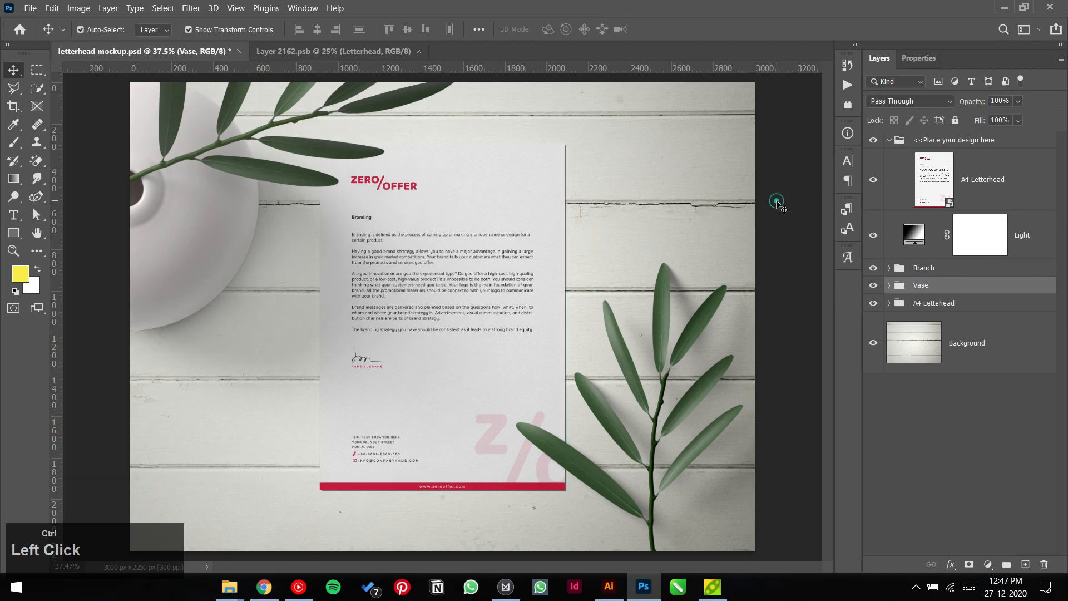
Save a JPEG copy named "letterhead mockup.jpg" in the Letterhead folder with raised image quality, and save the Photoshop file
key(ctrl+shift+s)
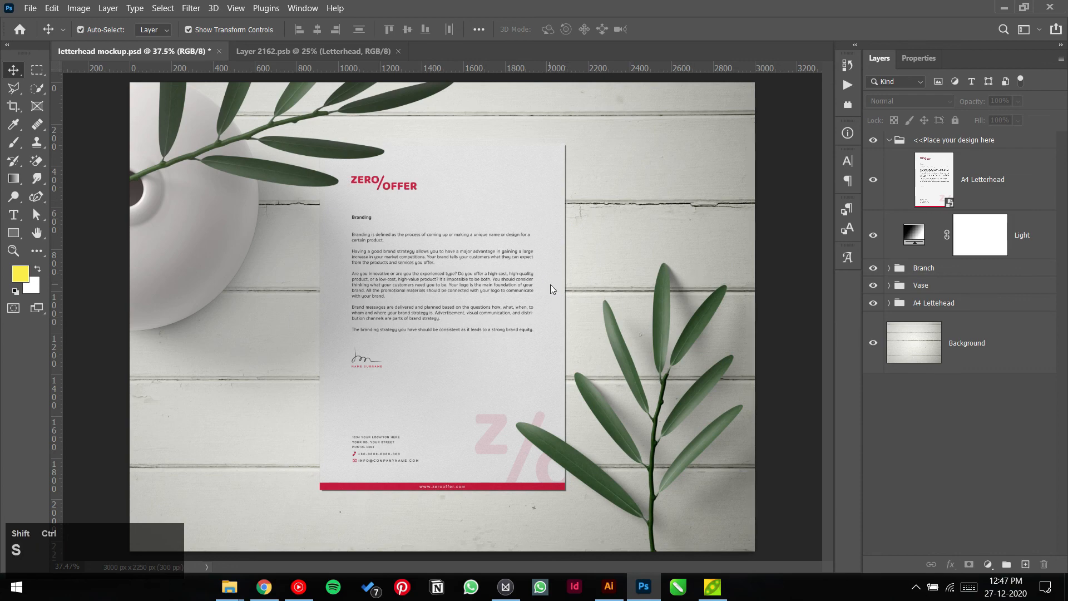
key(Tab)
key(j)
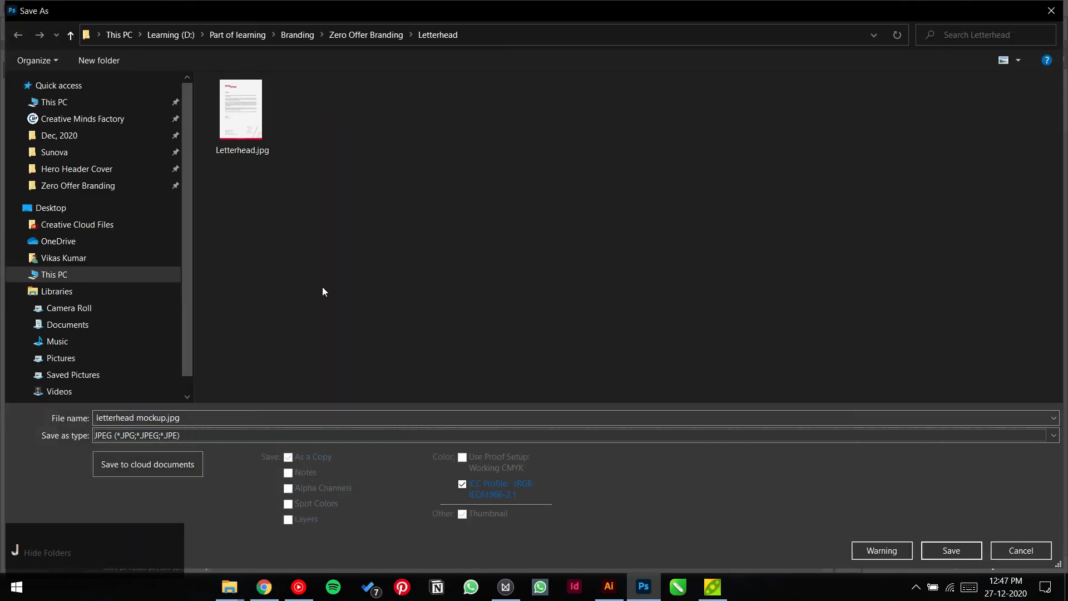
click(951, 550)
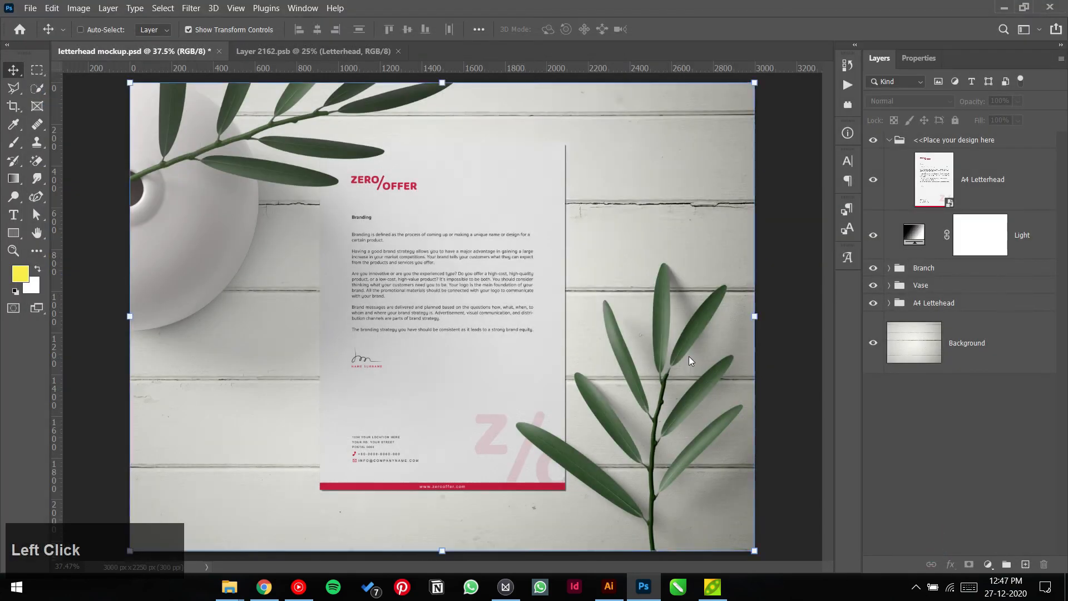
click(499, 196)
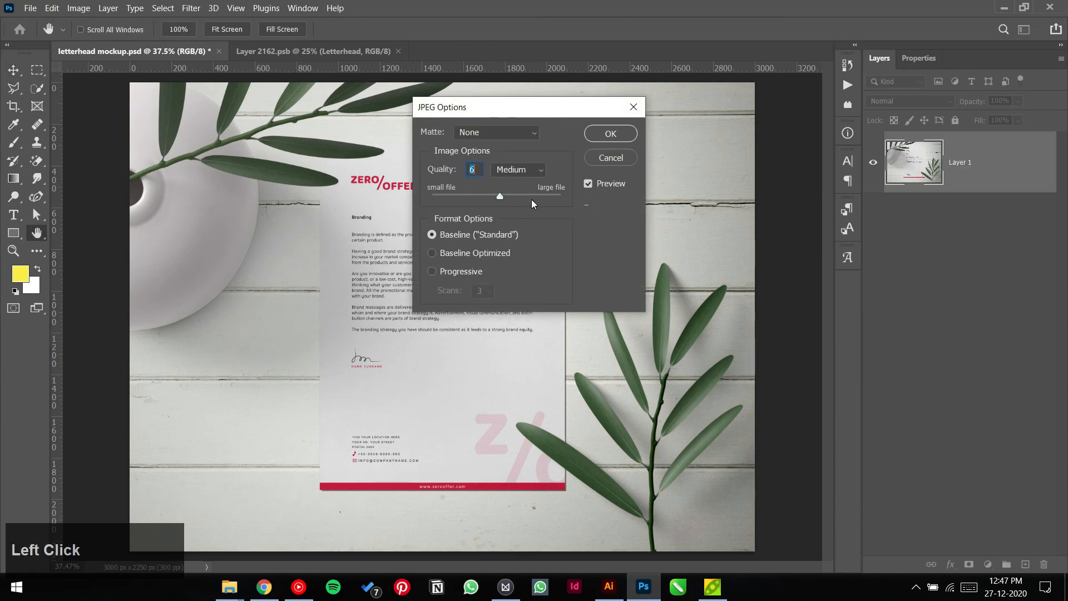
click(524, 197)
click(590, 134)
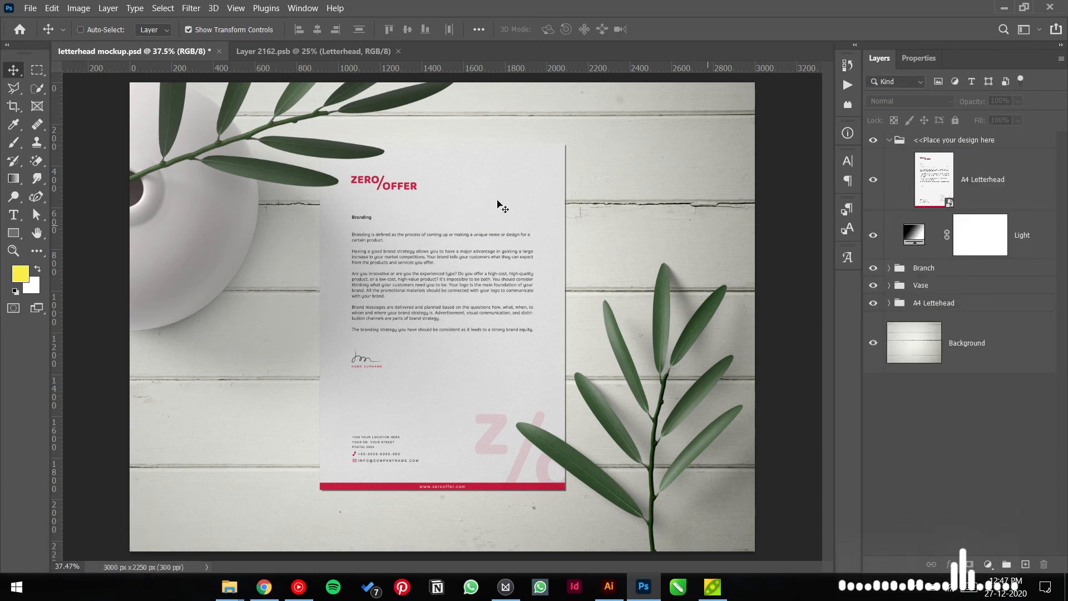
key(ctrl+s)
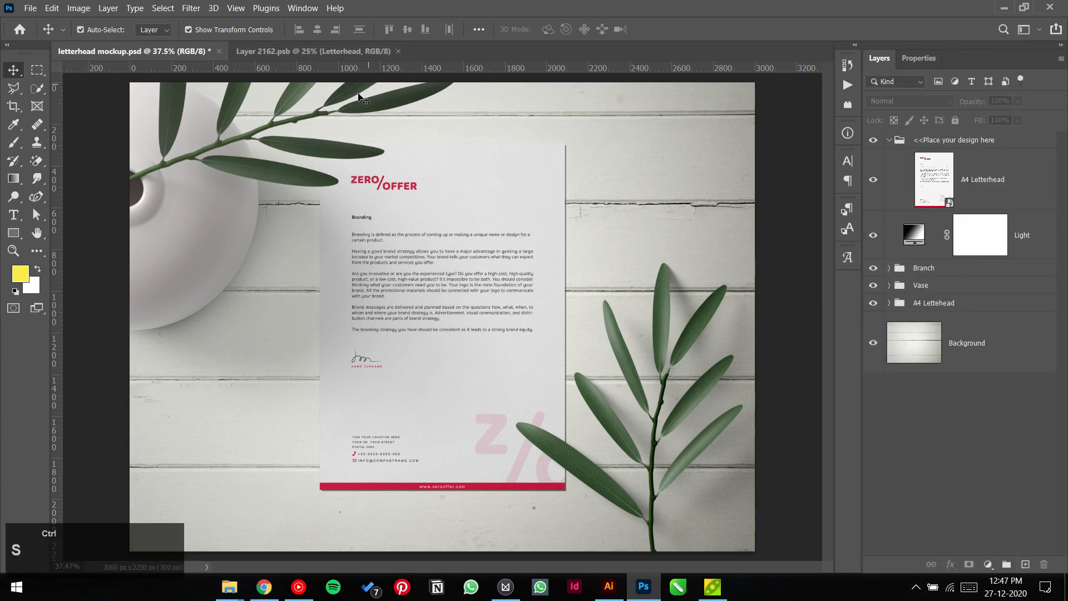